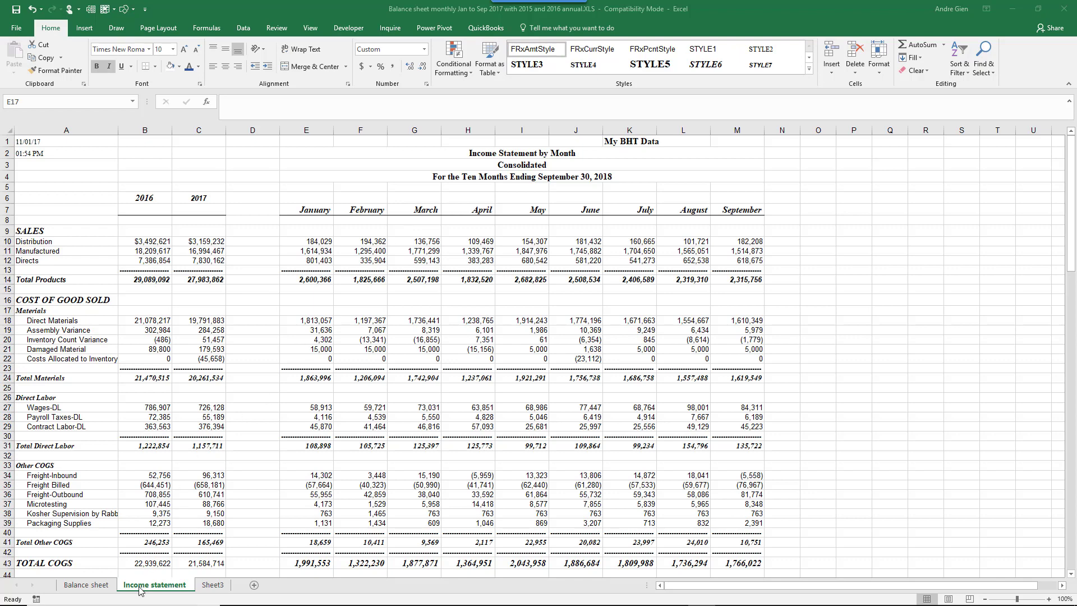
# Step: View the Balance sheet worksheet, and in the Business Health Test web app start creating a new company from Excel
pyautogui.click(84, 585)
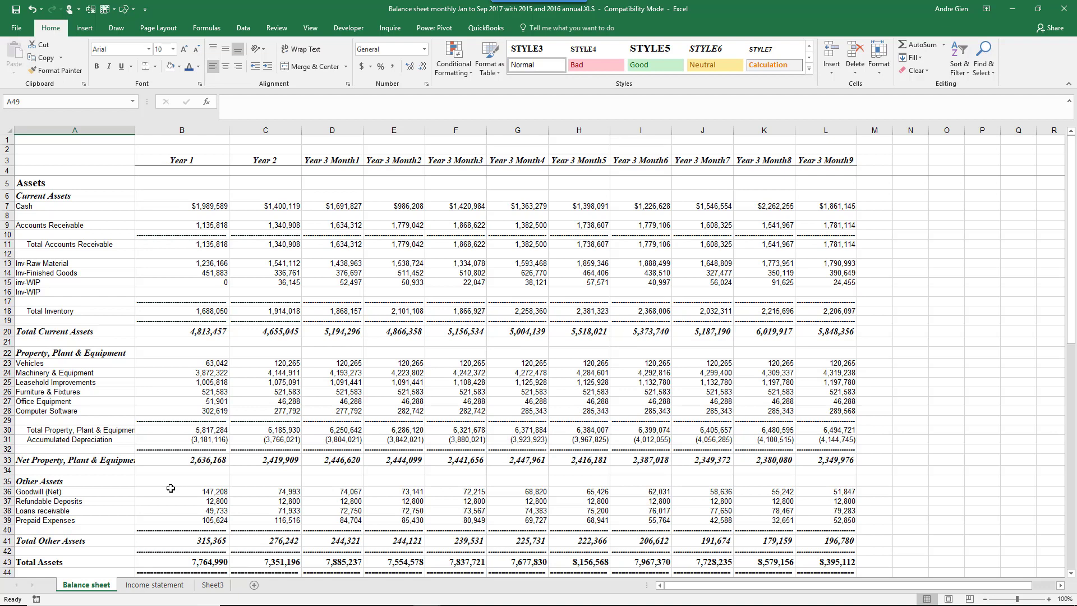
pyautogui.hotkey('alt', 'Tab')
pyautogui.hotkey('alt', 'Tab')
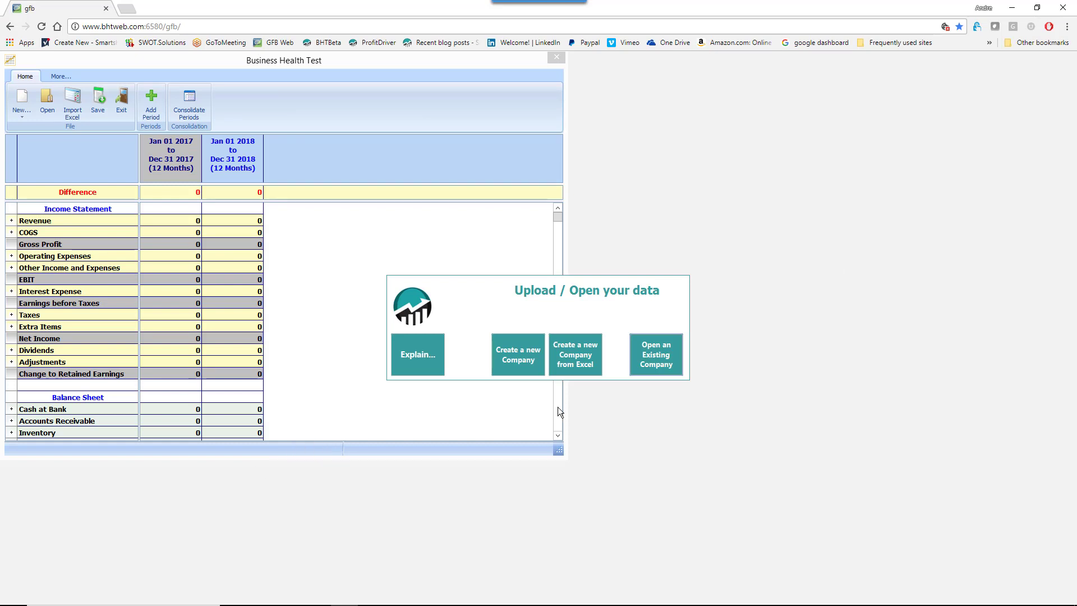
pyautogui.click(588, 368)
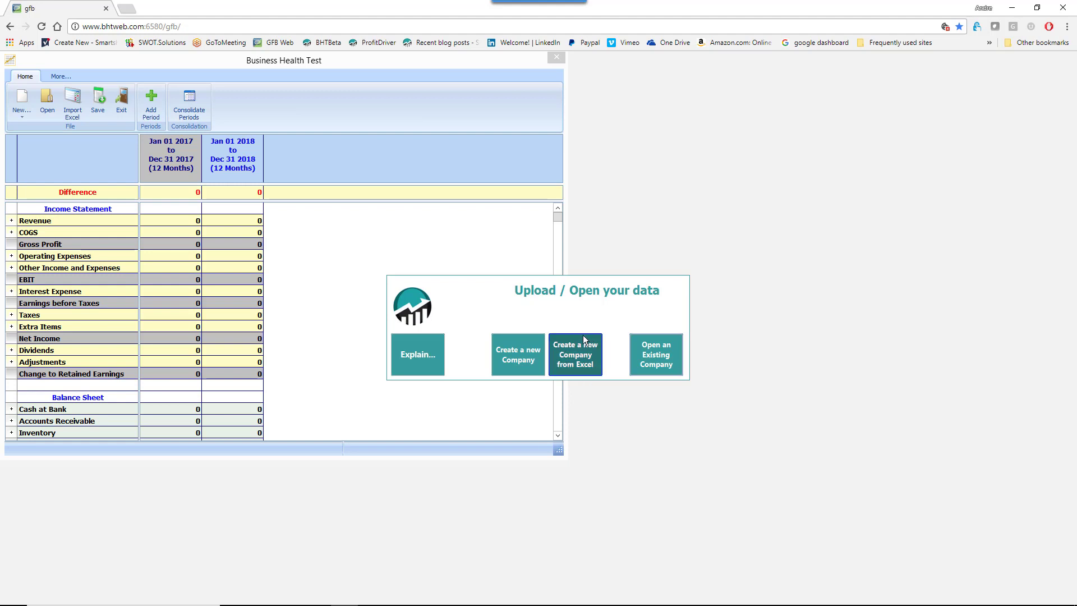
pyautogui.click(578, 363)
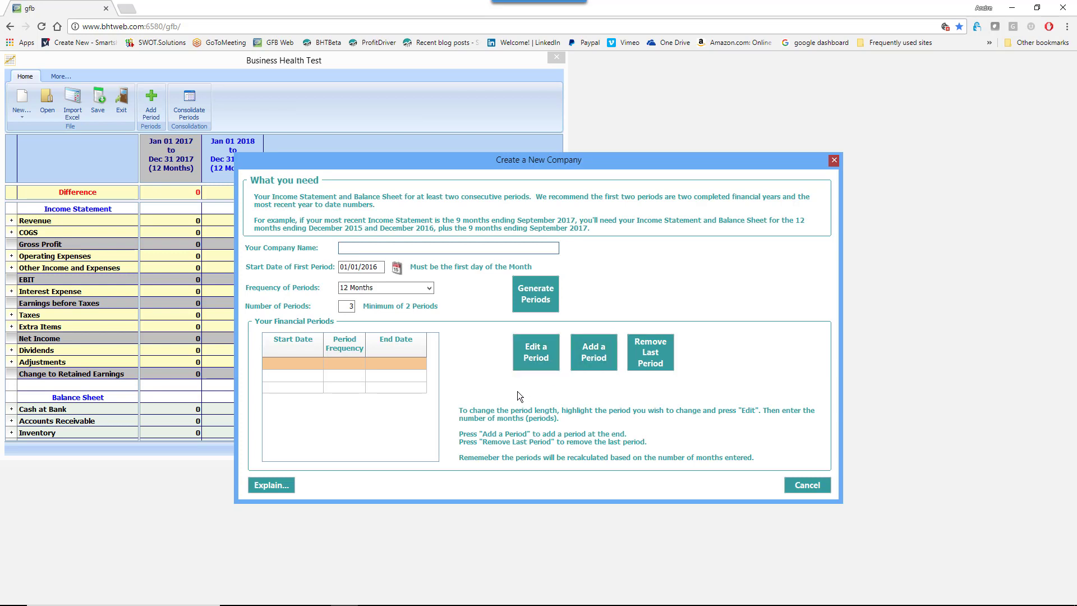
# Step: Name the company My Co, set the first period's start to 01/01/2017 and the frequency to 1 Month, and generate the periods
pyautogui.write('My Co')
pyautogui.click(379, 265)
pyautogui.click(411, 287)
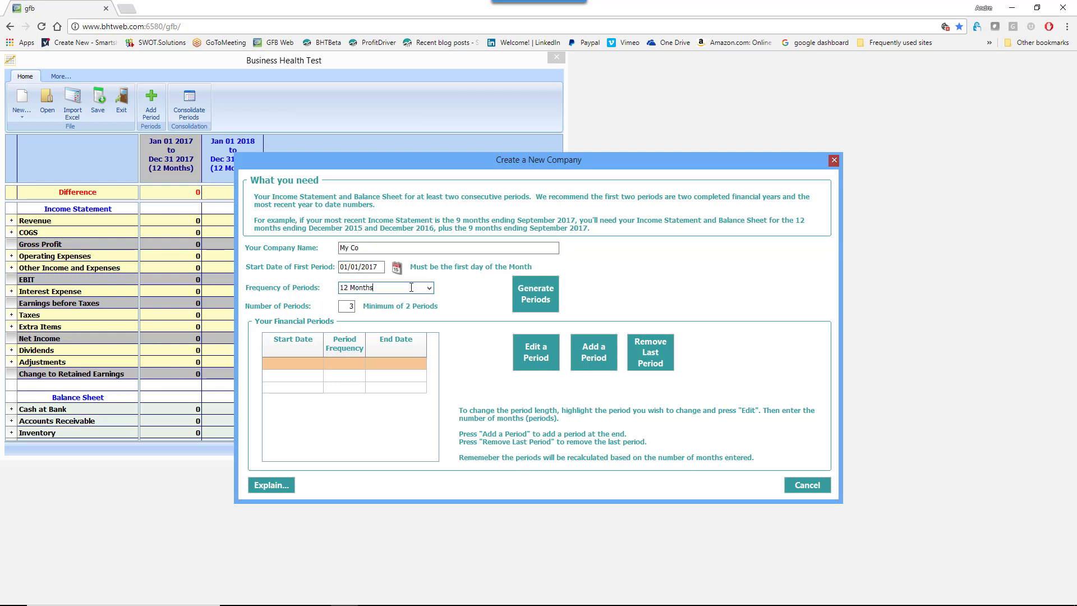
pyautogui.click(430, 288)
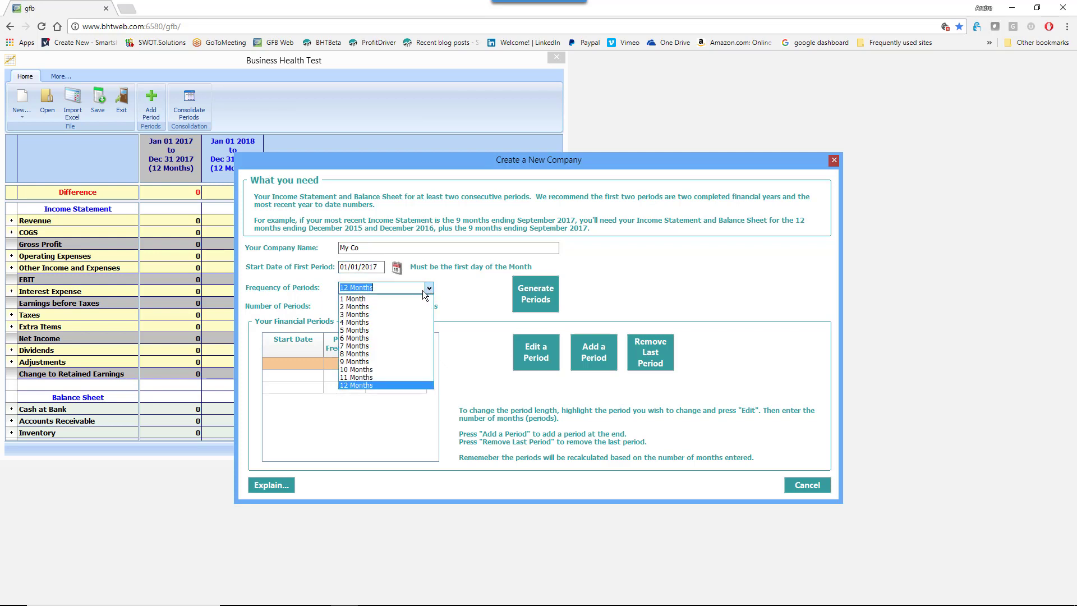
pyautogui.click(416, 300)
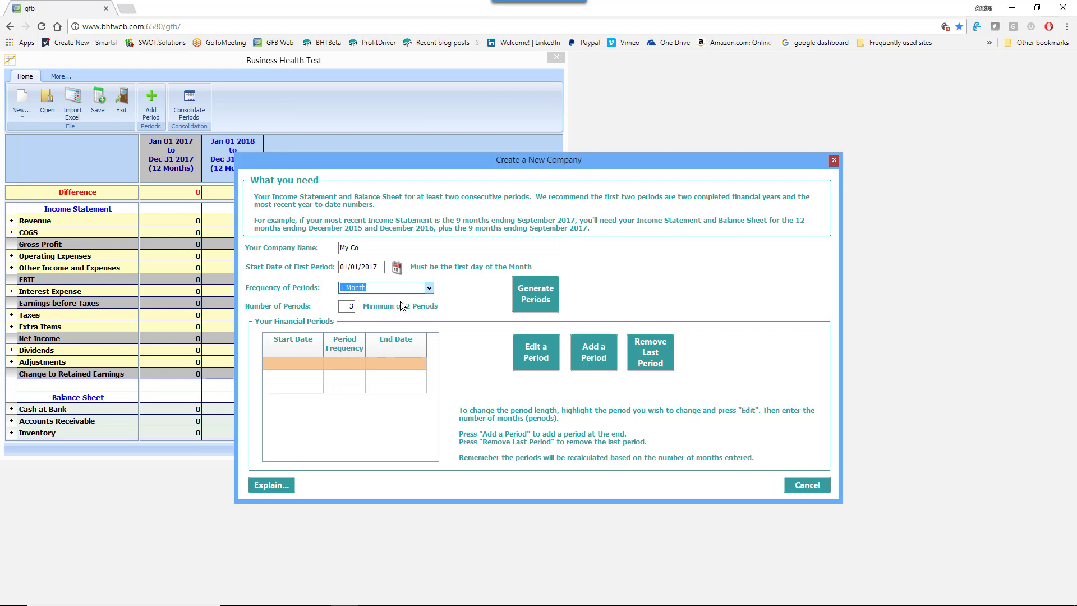
pyautogui.click(536, 301)
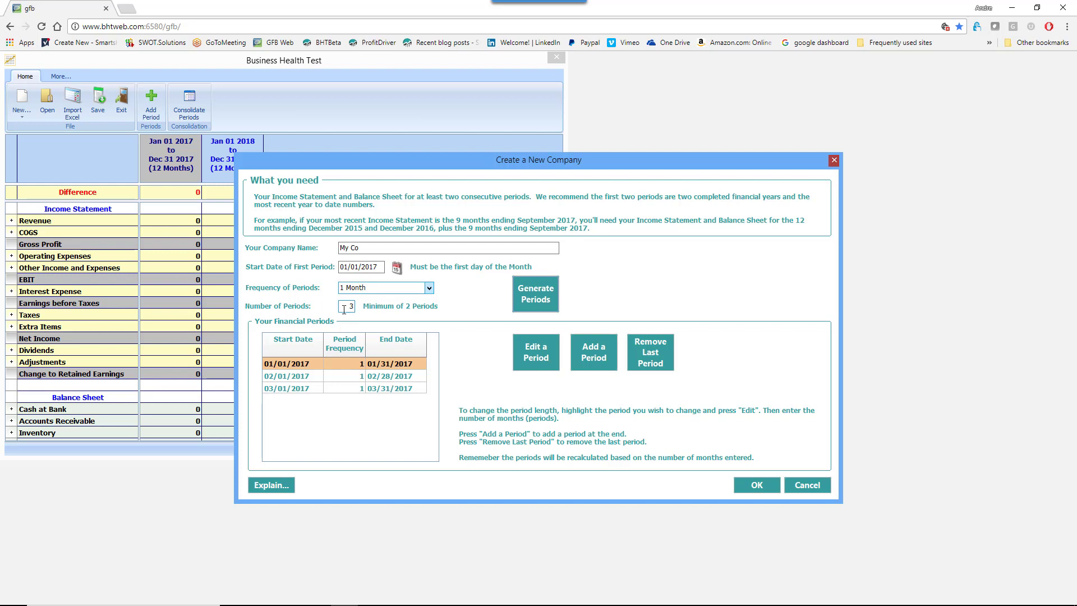
# Step: Set the number of periods to 11 and regenerate the financial periods
pyautogui.moveTo(348, 308); pyautogui.dragTo(370, 310)
pyautogui.write('11')
pyautogui.click(539, 293)
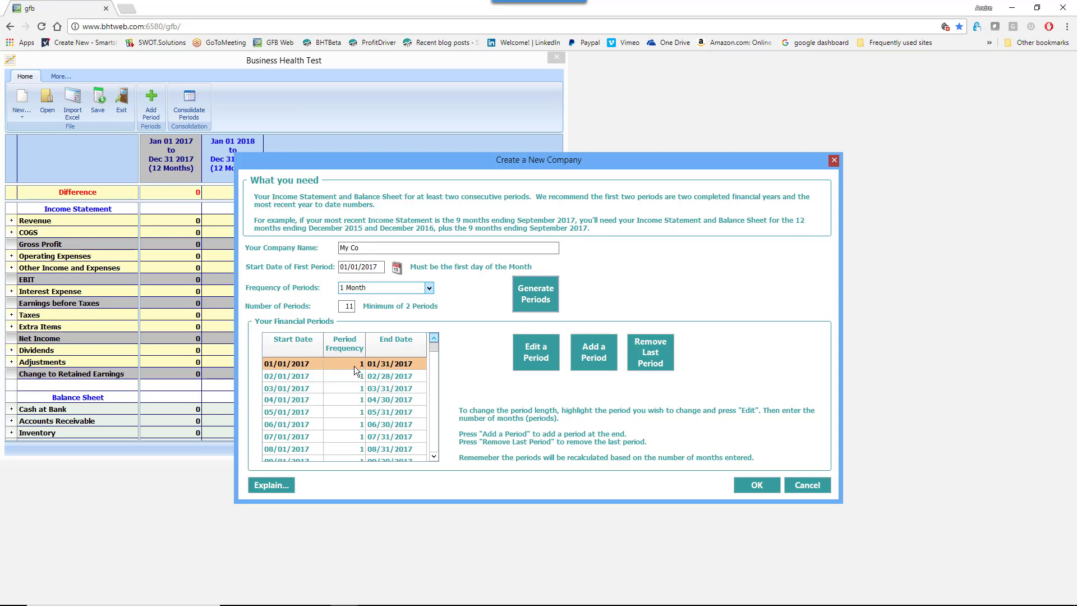
# Step: Set the length of each of the first two financial periods to 12 months
pyautogui.click(532, 359)
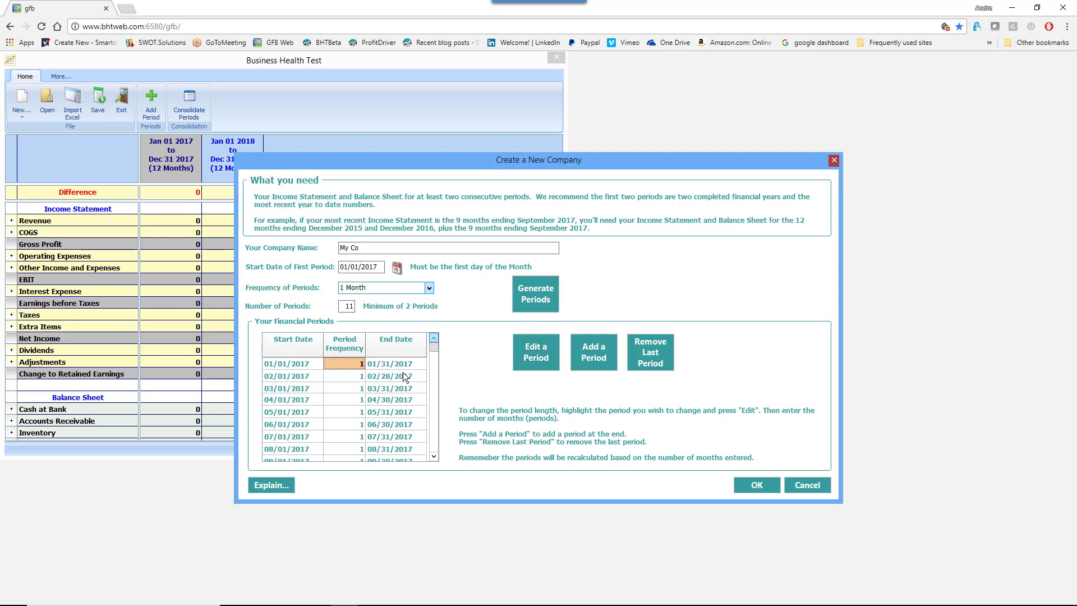
pyautogui.write('12')
pyautogui.click(344, 372)
pyautogui.click(545, 352)
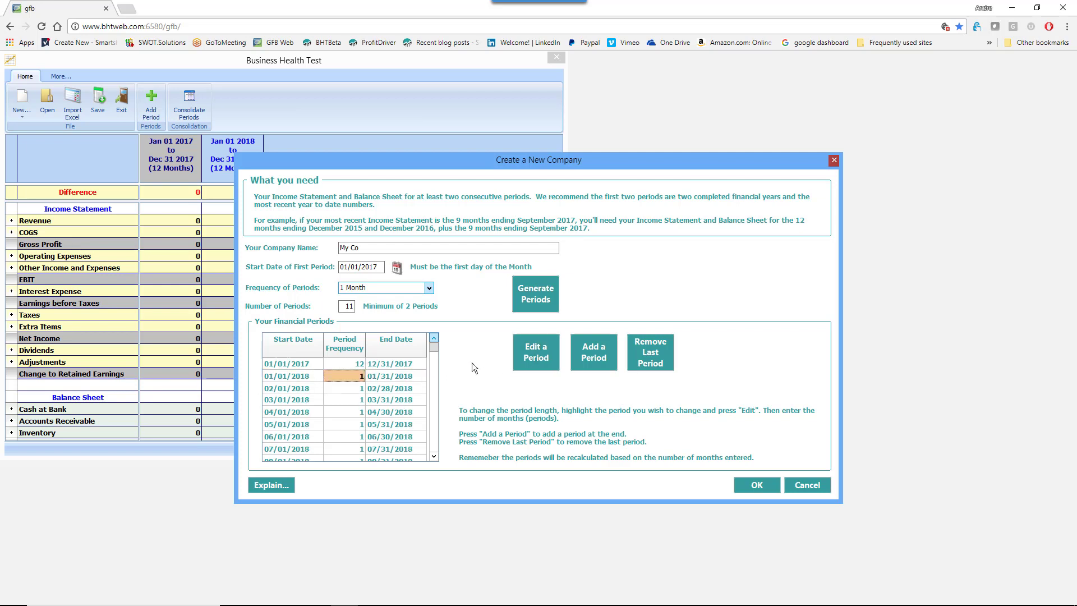
pyautogui.write('12')
pyautogui.press('Return')
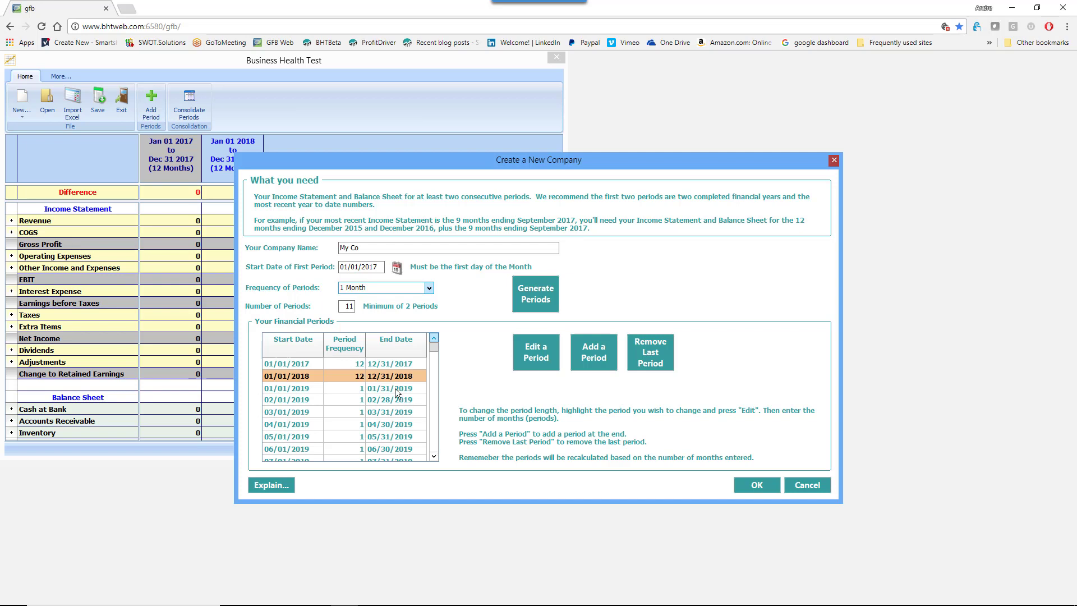
# Step: Check the remaining monthly periods to the end of the list and accept the new company's setup
pyautogui.click(436, 459)
pyautogui.click(436, 458)
pyautogui.click(436, 459)
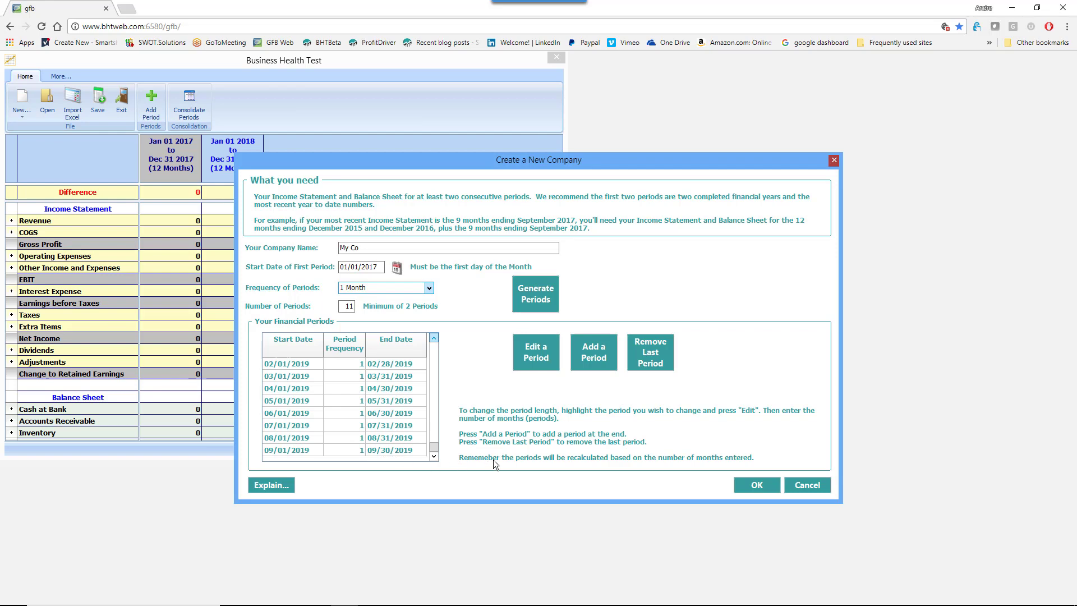
pyautogui.click(757, 485)
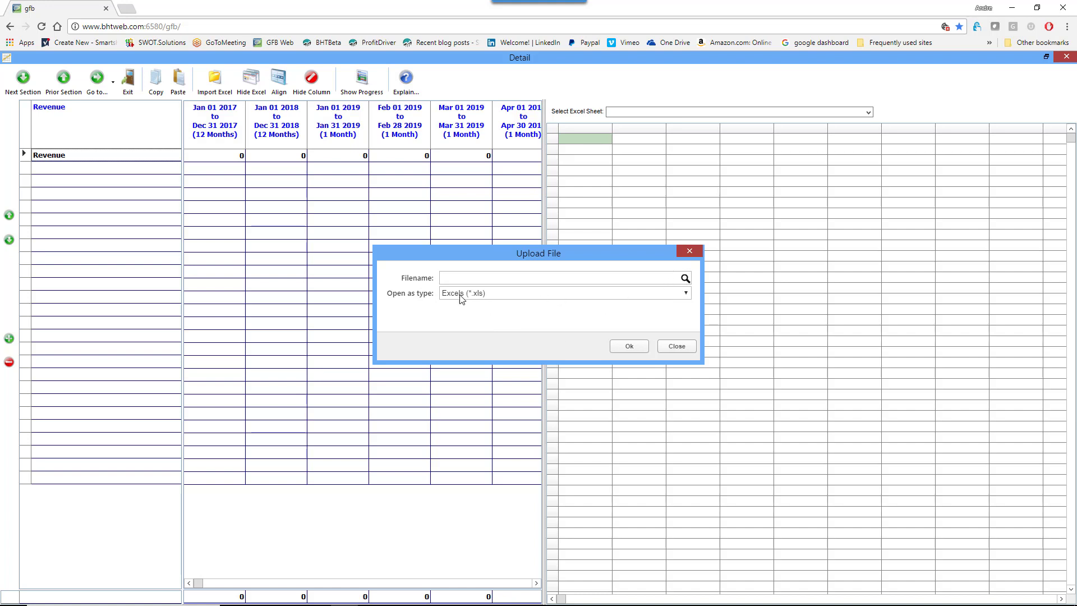
# Step: Upload the .xls workbook "Balance sheet monthly Jan to Sep 2017 with 2015 and 2016 annual.XLS"
pyautogui.click(507, 298)
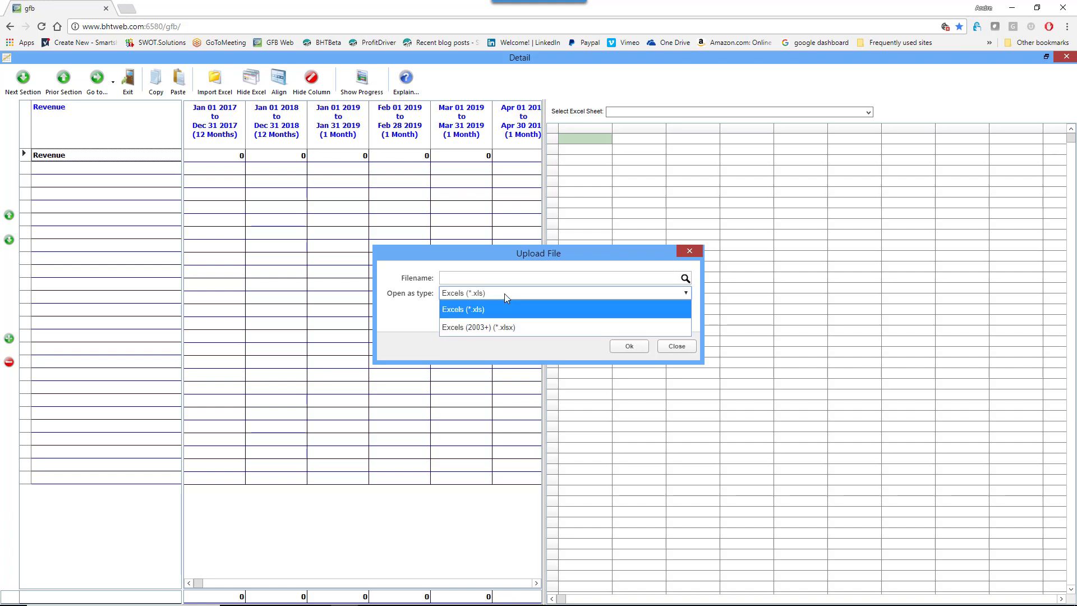
pyautogui.click(504, 294)
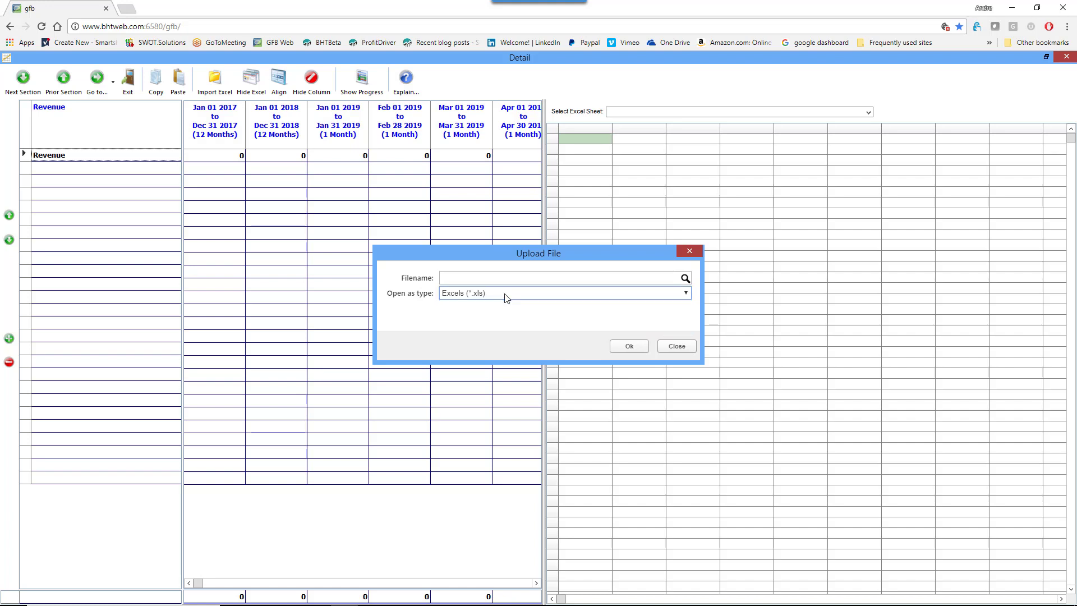
pyautogui.click(684, 278)
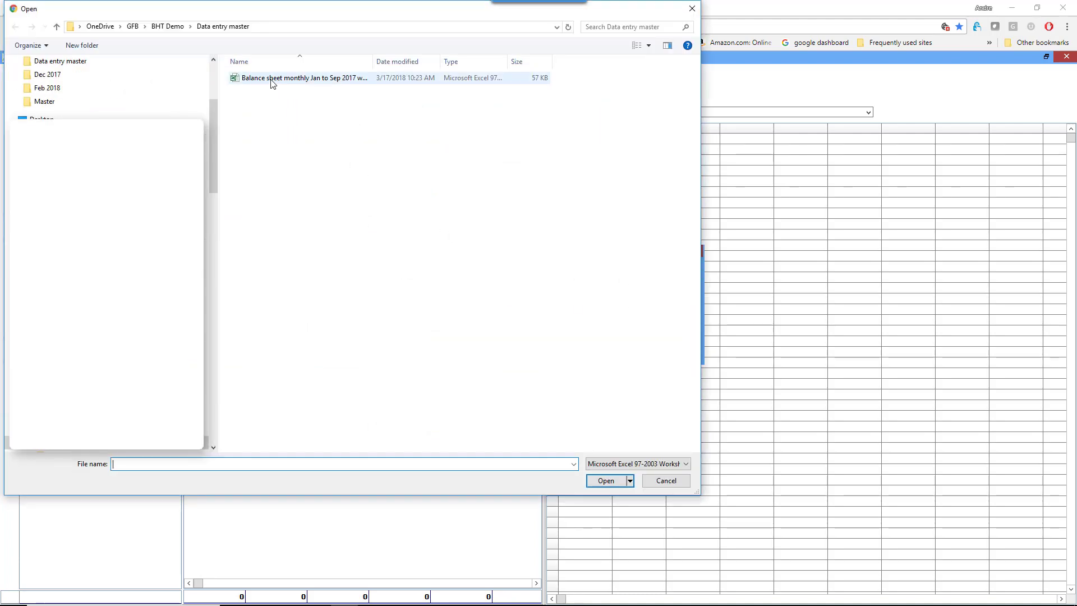
pyautogui.click(272, 78)
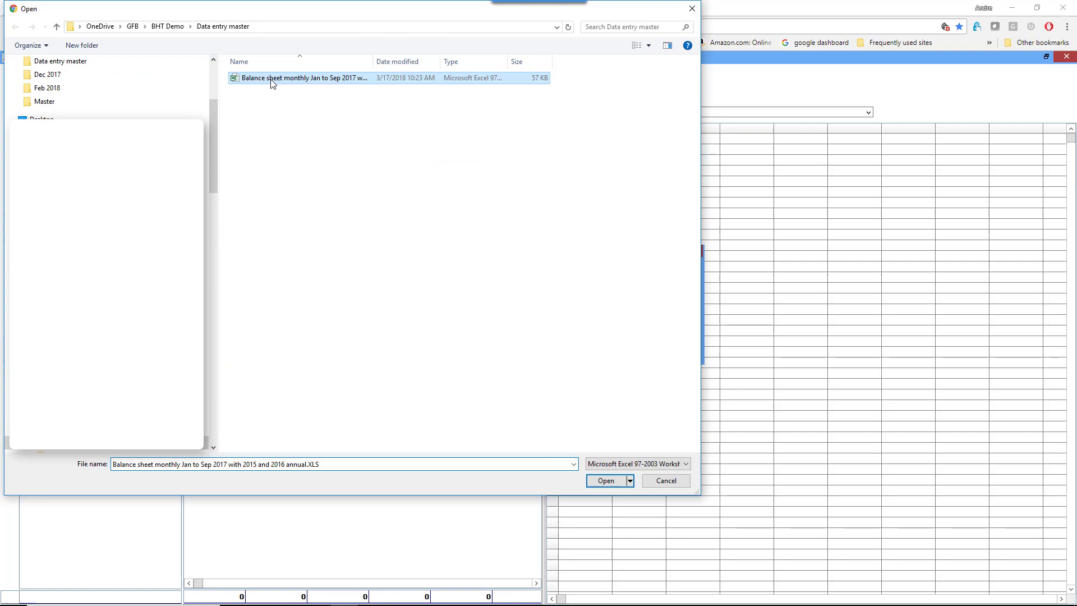
pyautogui.click(606, 481)
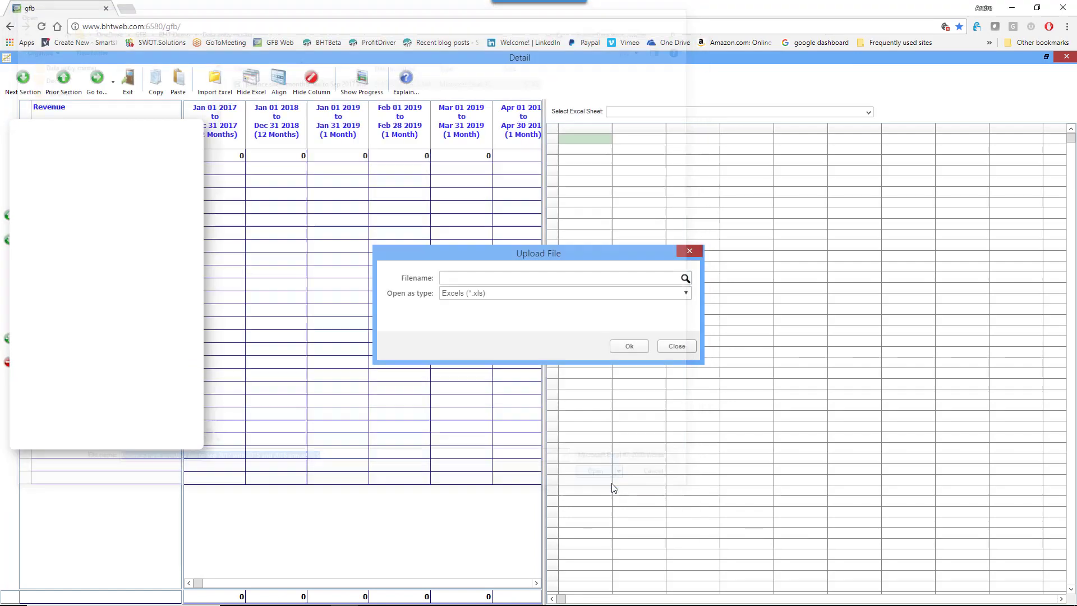
pyautogui.click(635, 347)
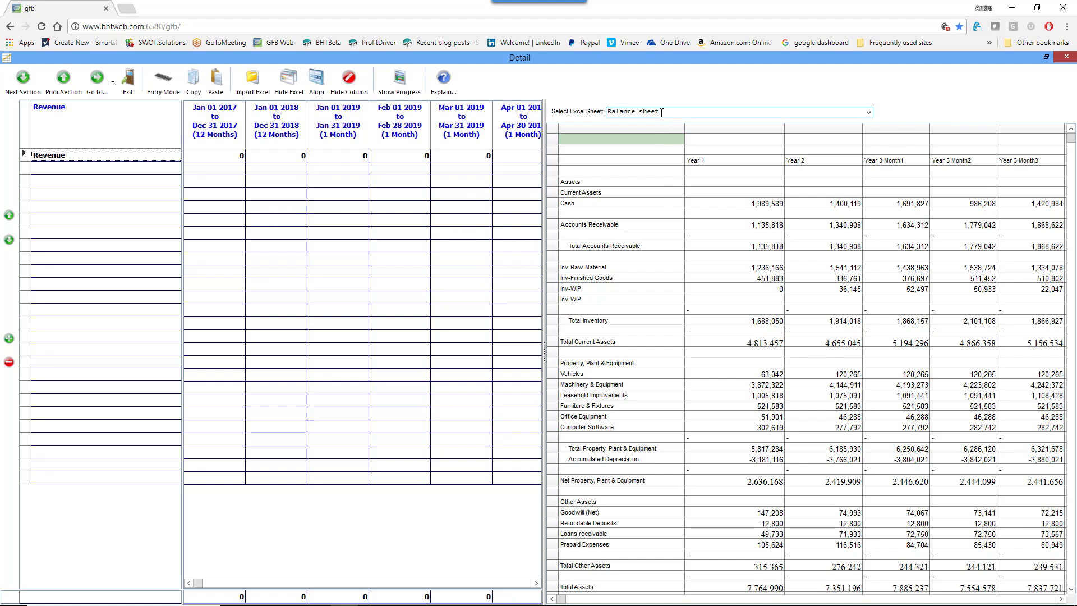
# Step: Display the Income statement sheet and hide its blank column between 2017 and January
pyautogui.click(868, 113)
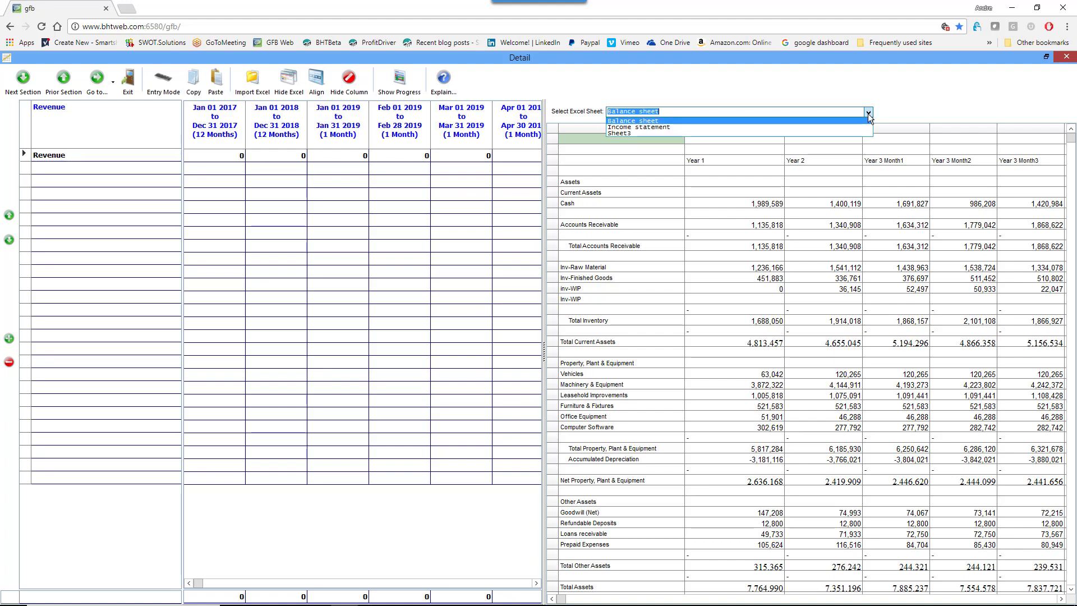
pyautogui.click(856, 128)
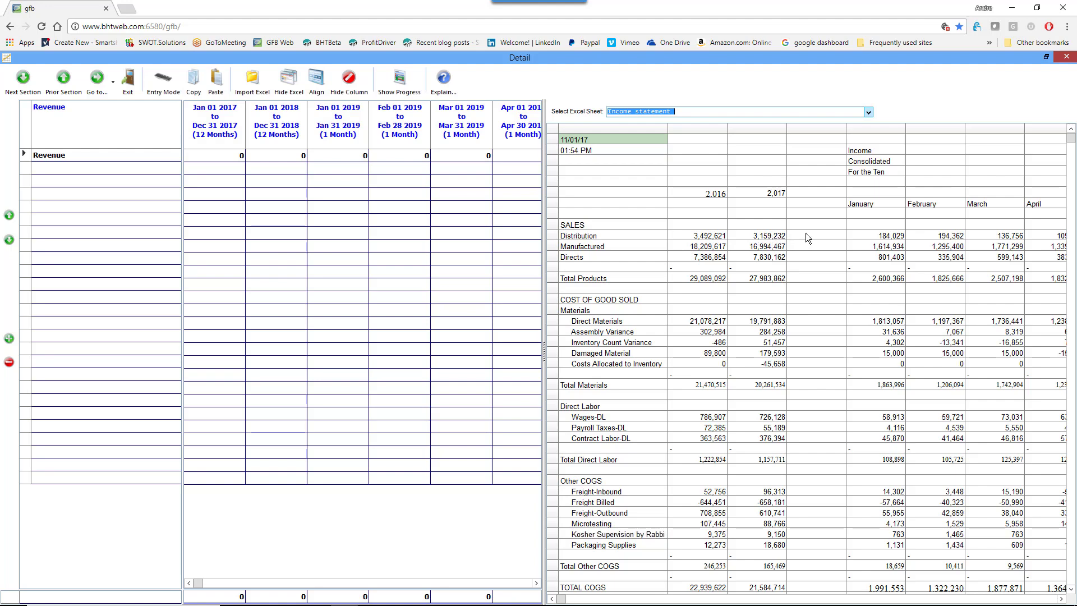
pyautogui.click(811, 158)
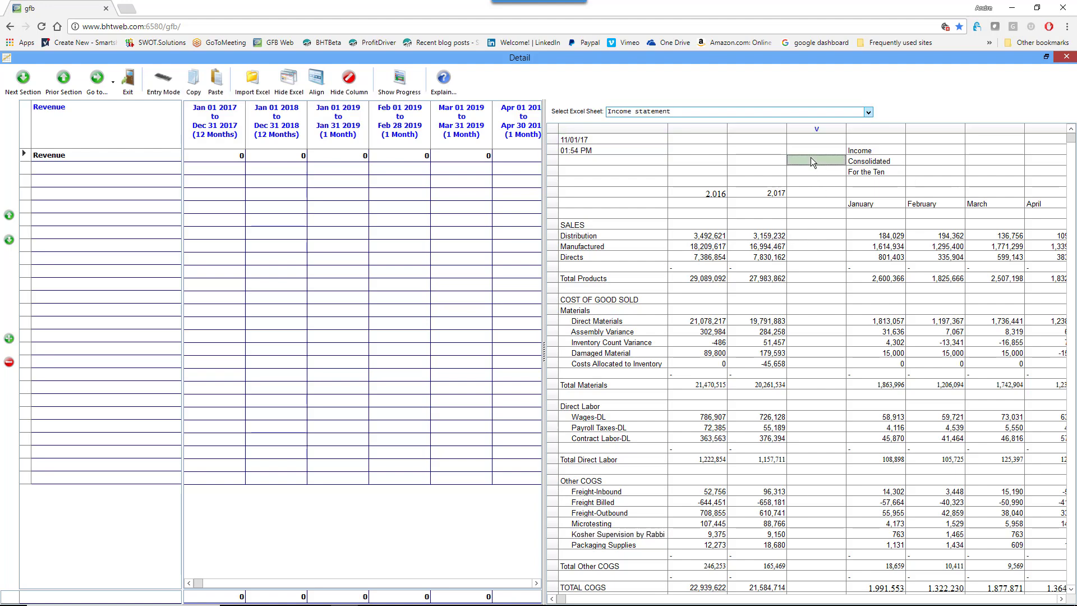
pyautogui.click(352, 85)
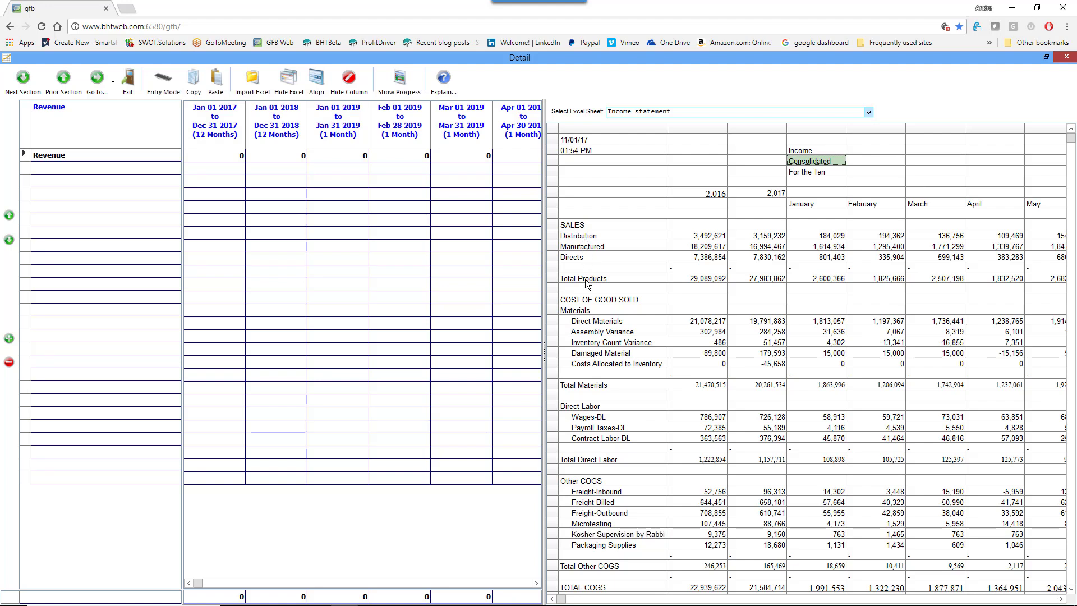
# Step: Bring the Distribution, Manufactured and Directs rows into the Revenue section and compare their later months with the Excel sheet
pyautogui.click(584, 239)
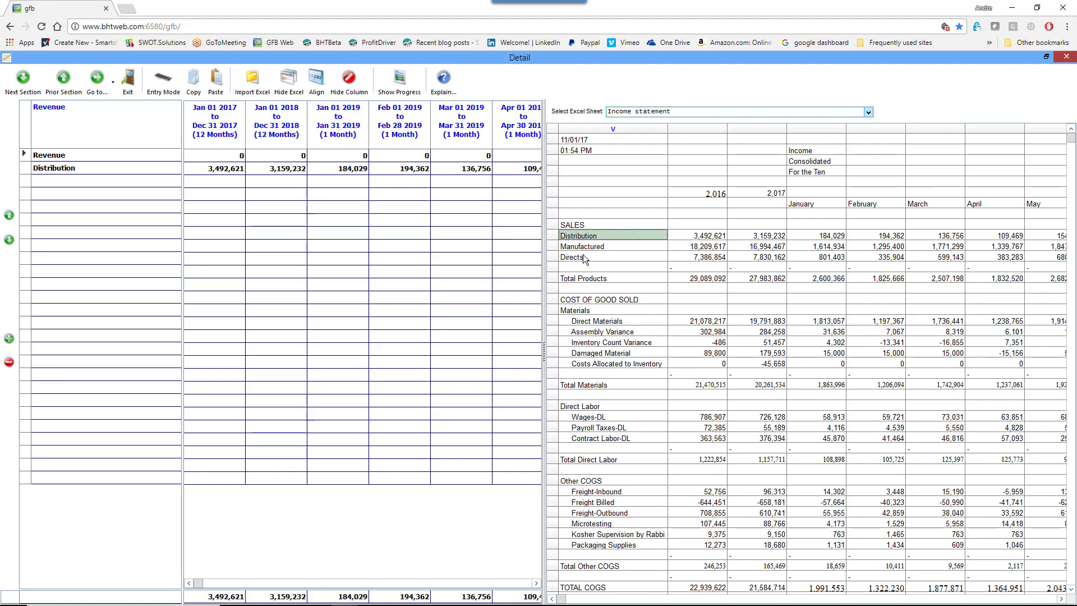
pyautogui.click(584, 247)
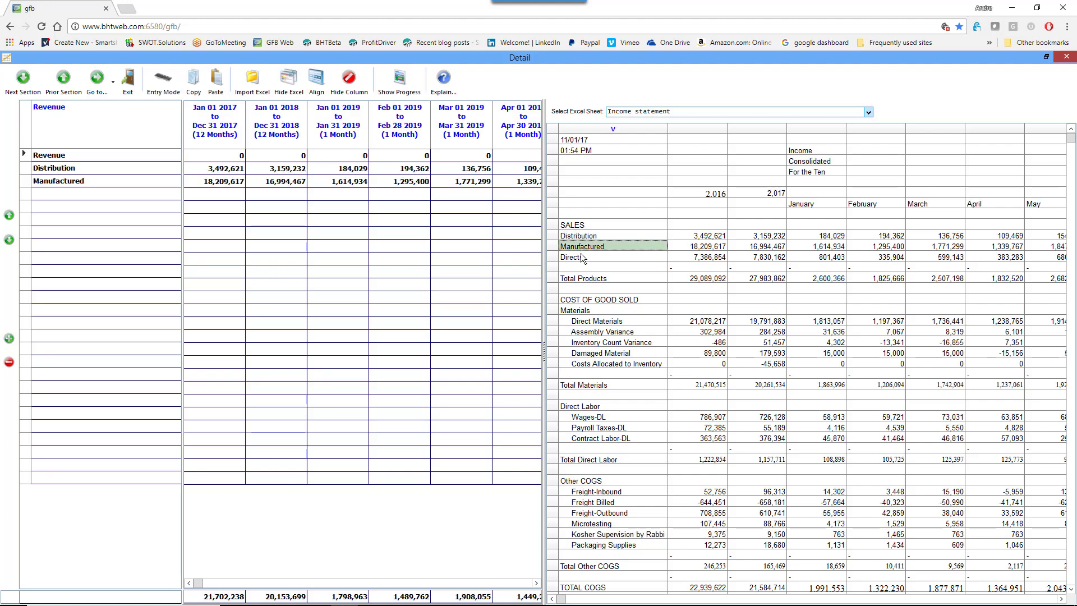
pyautogui.click(581, 258)
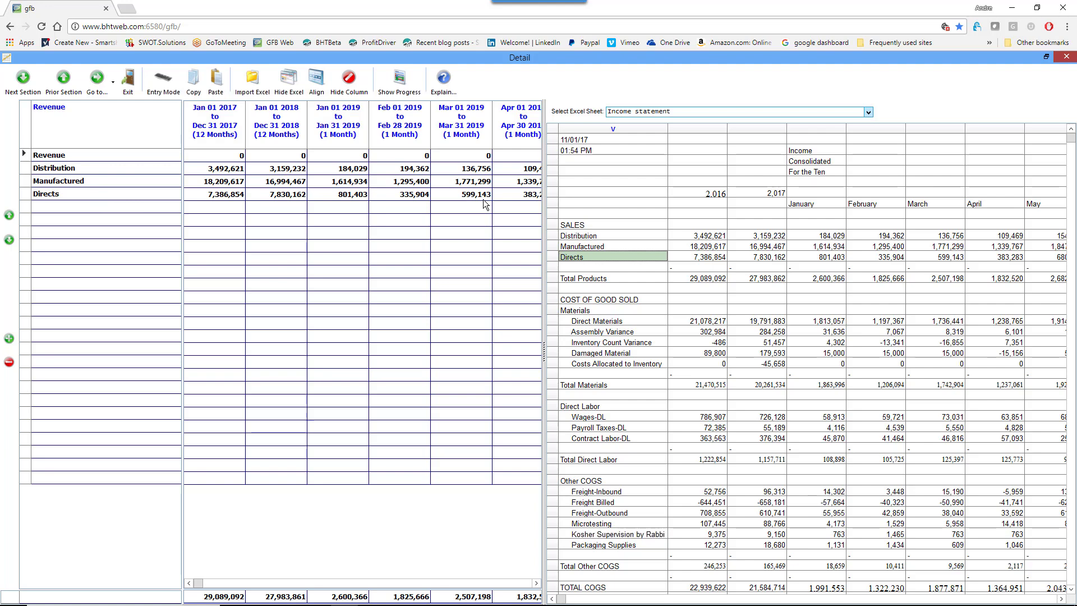
pyautogui.click(537, 584)
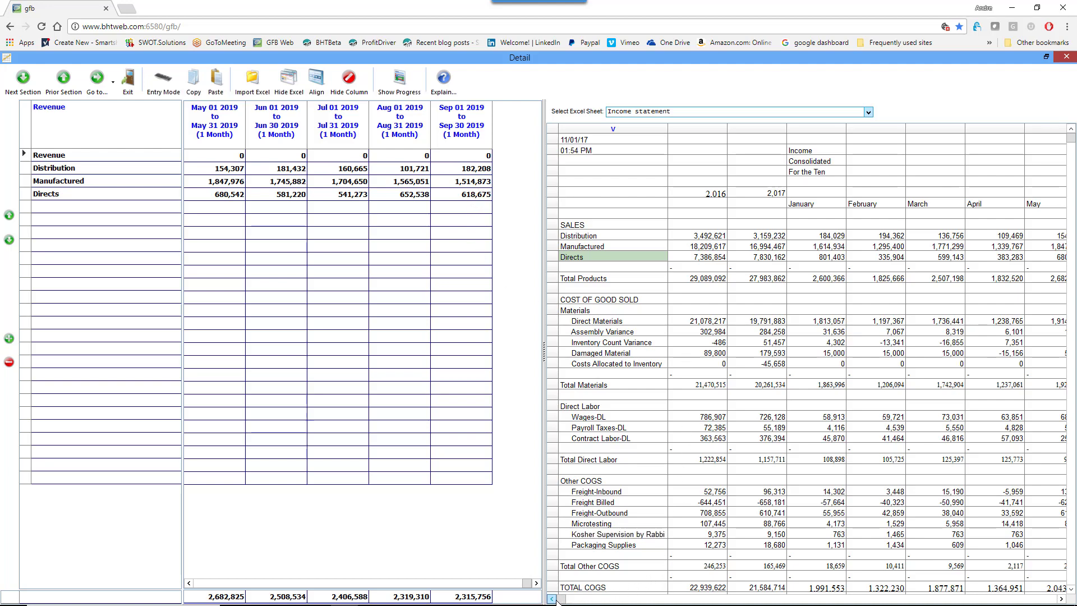
pyautogui.moveTo(563, 600); pyautogui.dragTo(1025, 601)
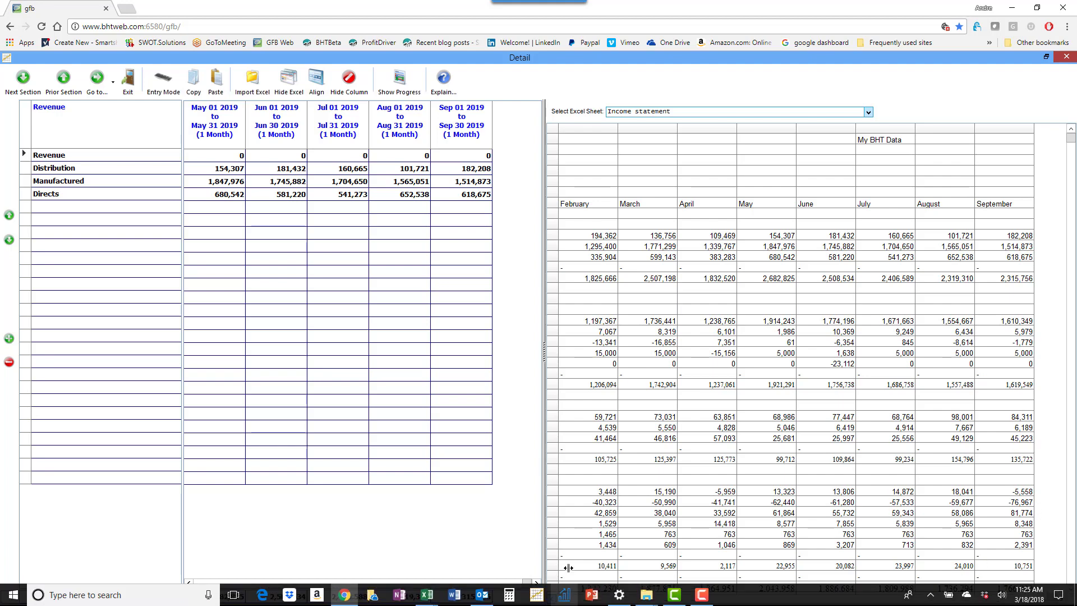
pyautogui.click(571, 600)
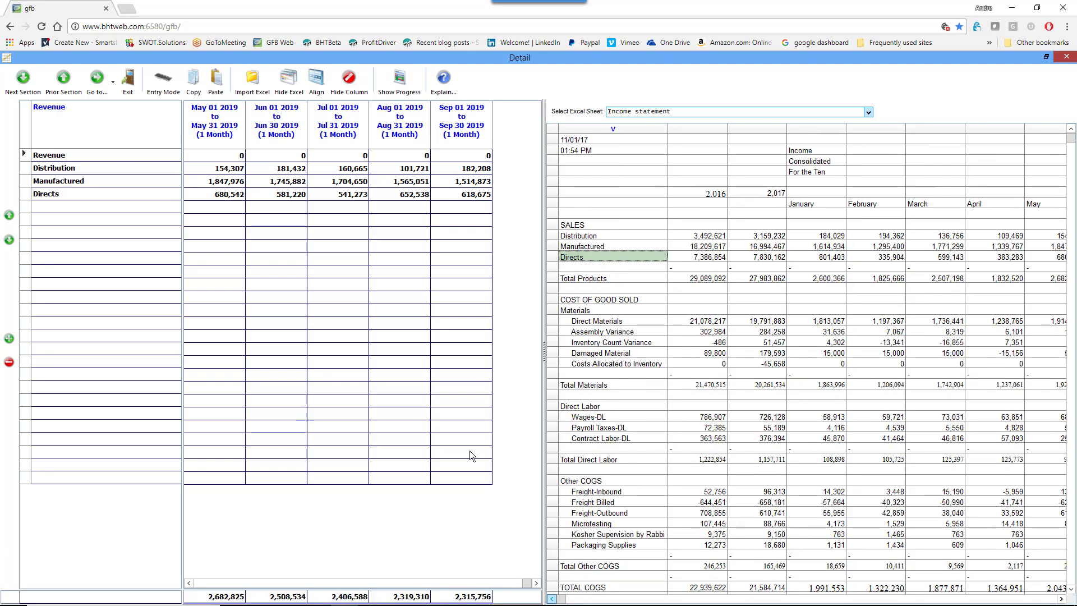
# Step: Bring the Total Materials, Total Direct Labor and Total Other COGS rows into the COGS section and show the progress recap
pyautogui.click(28, 83)
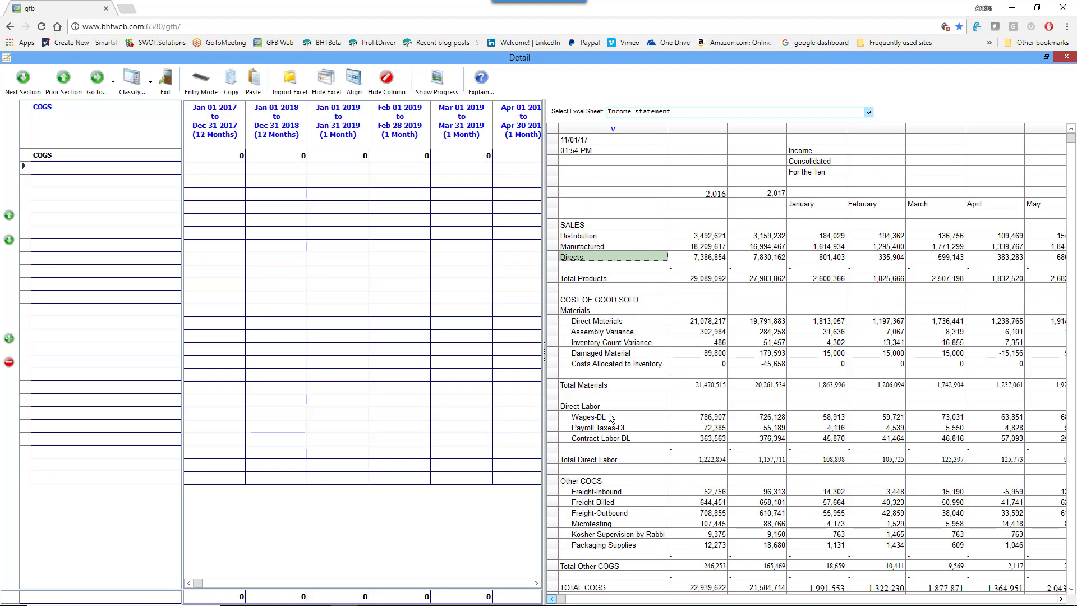
pyautogui.doubleClick(590, 386)
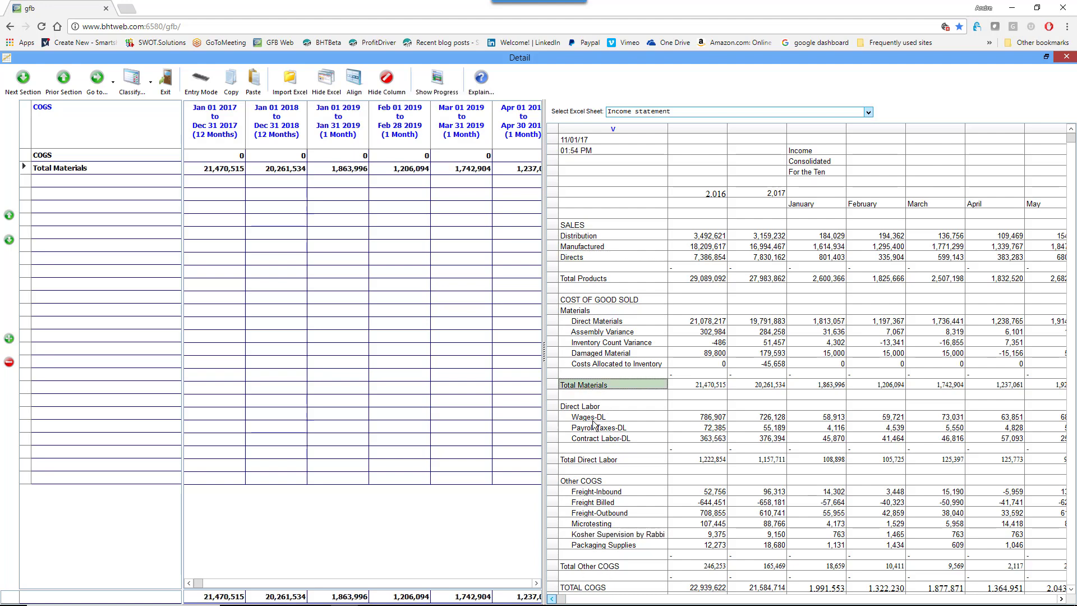
pyautogui.doubleClick(590, 461)
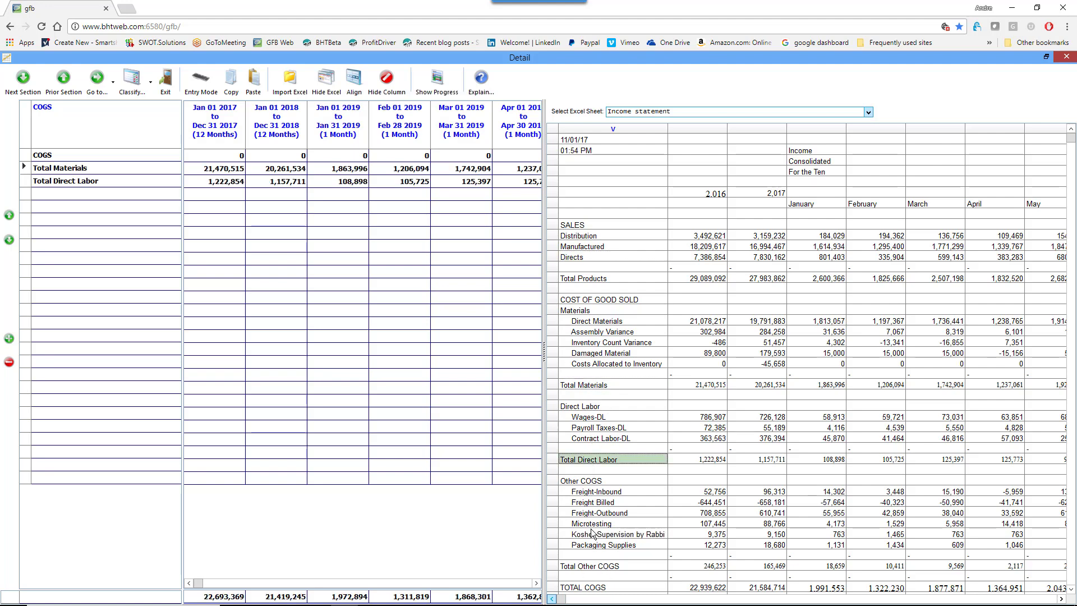
pyautogui.doubleClick(591, 566)
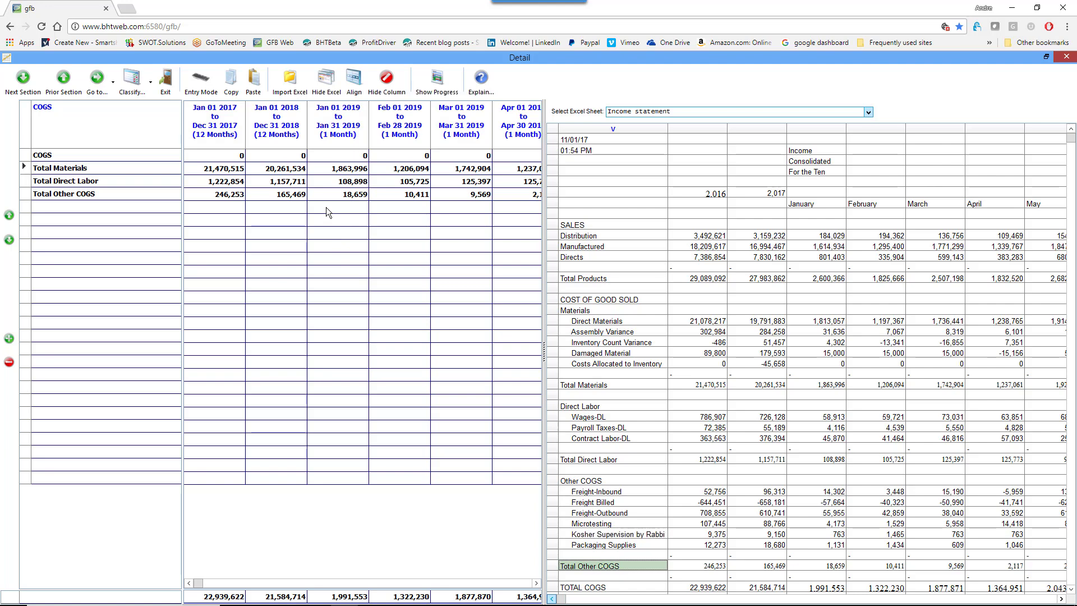
pyautogui.click(442, 76)
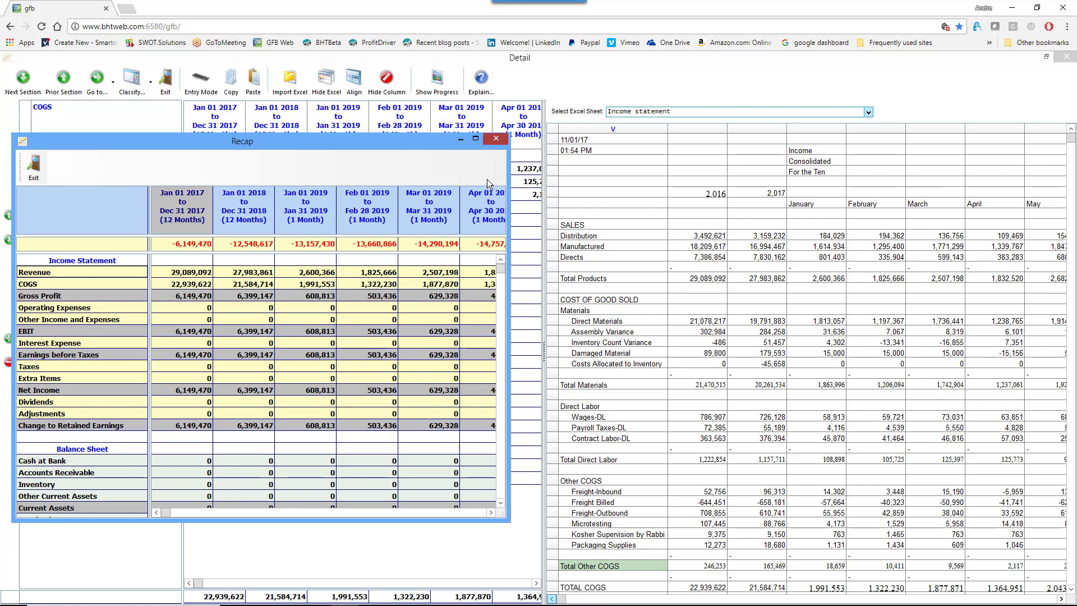
# Step: Close the recap, move on to the Operating Expenses section and bring in the Total Personnel row from the Excel sheet
pyautogui.click(498, 141)
pyautogui.click(24, 88)
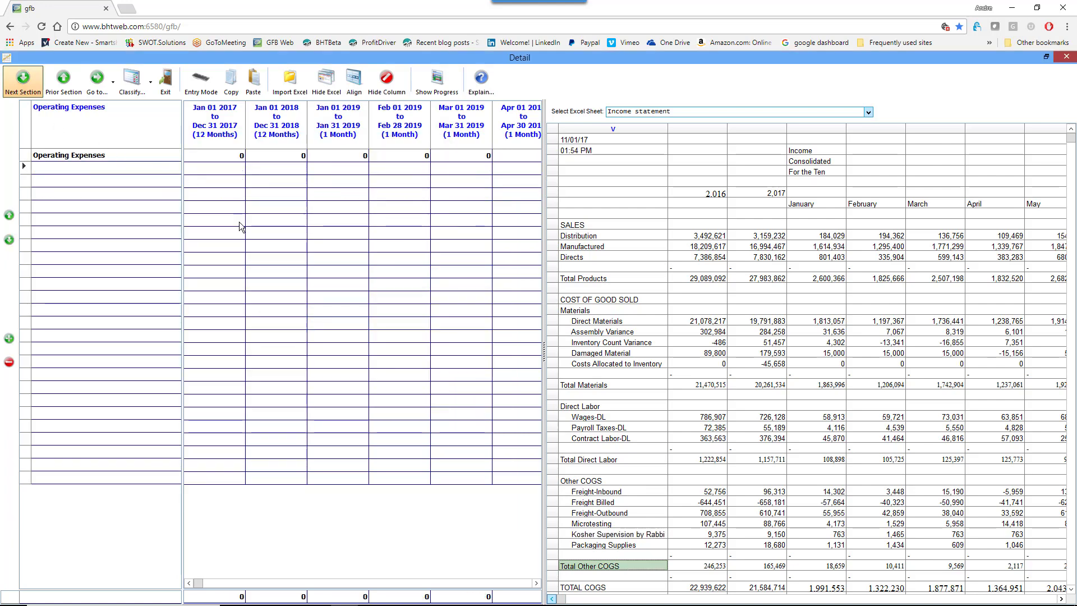
pyautogui.click(736, 309)
pyautogui.scroll(-4, 707, 327)
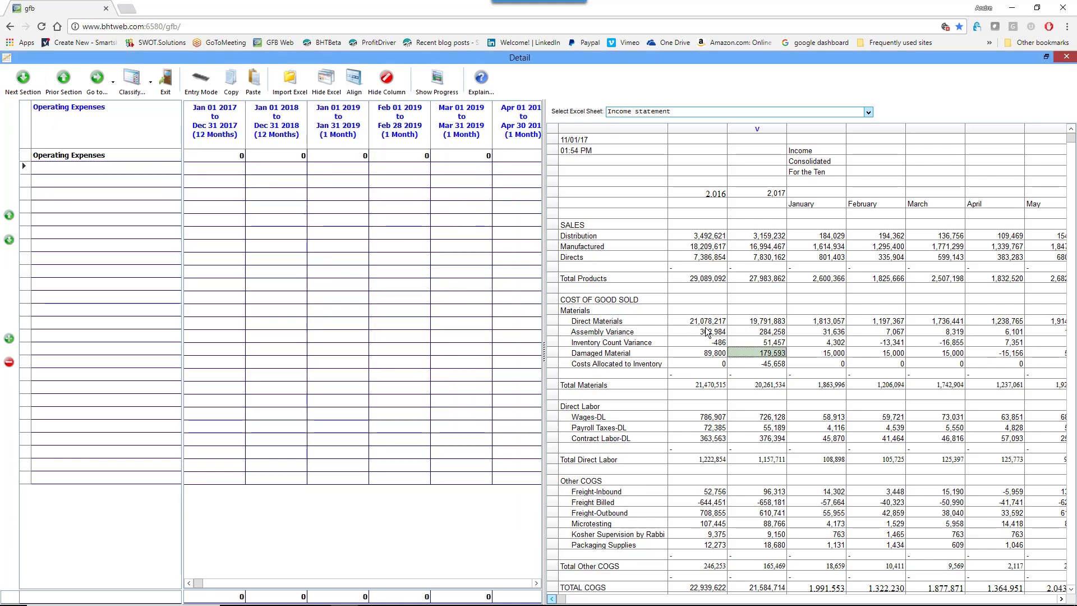
pyautogui.scroll(-6, 707, 331)
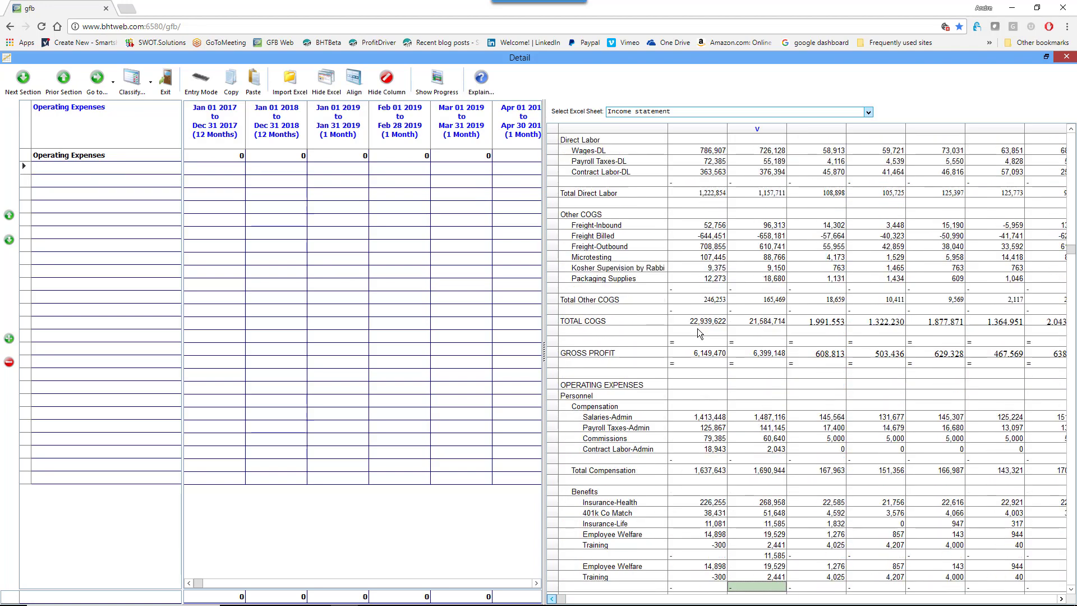
pyautogui.scroll(-5, 700, 333)
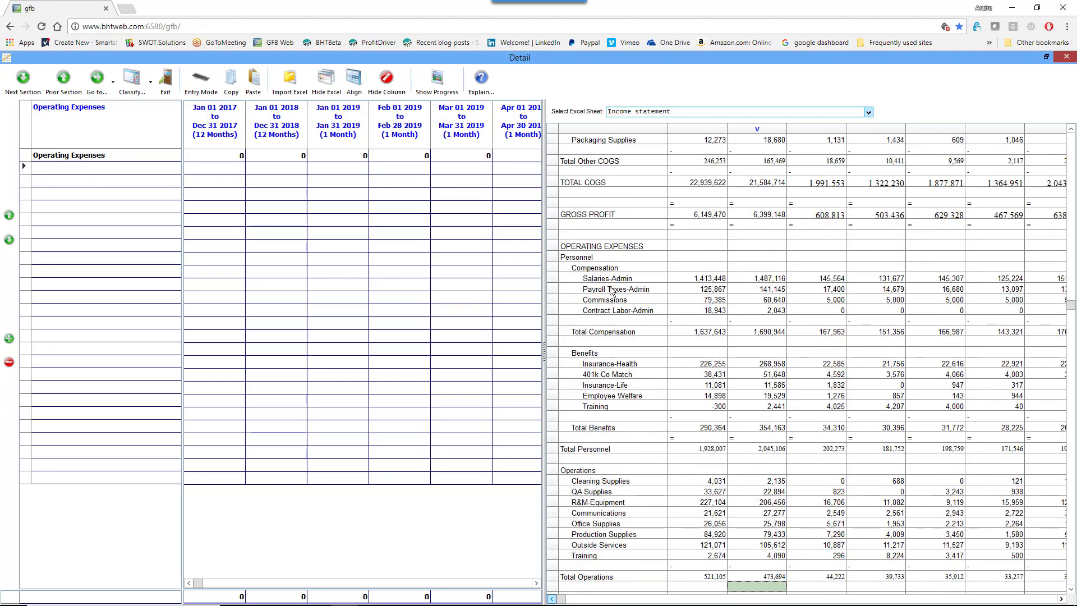
pyautogui.press('Down')
pyautogui.press('Down')
pyautogui.press('Down')
pyautogui.press('Down')
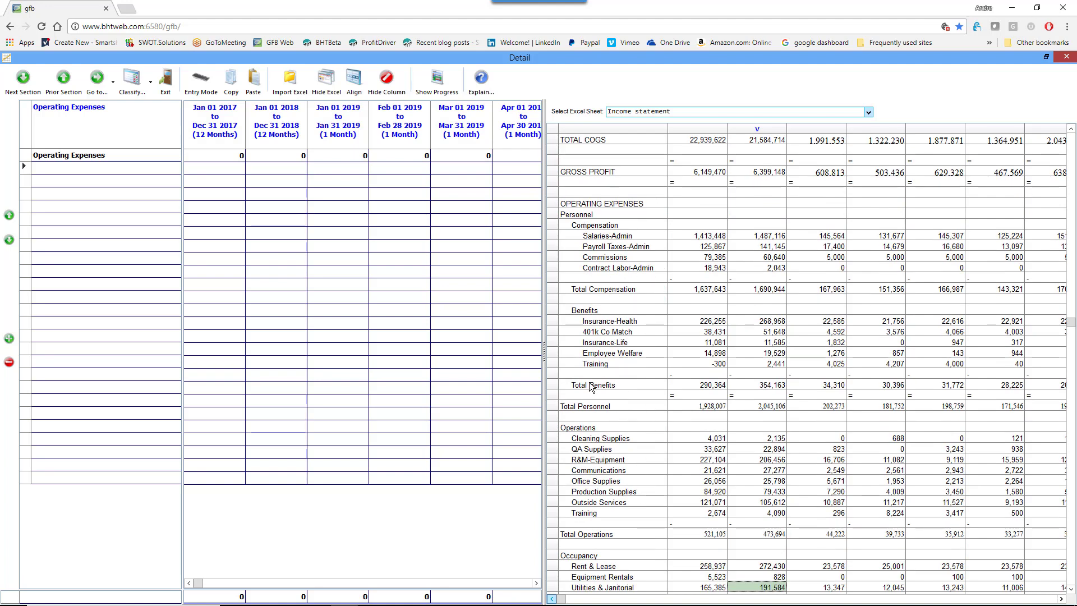
pyautogui.click(610, 408)
# Step: Bring the Total Operations row into the Operating Expenses section
pyautogui.press('Down')
pyautogui.press('Down')
pyautogui.press('Down')
pyautogui.press('Down')
pyautogui.press('Down')
pyautogui.press('Down')
pyautogui.press('Down')
pyautogui.press('Down')
pyautogui.press('Down')
pyautogui.press('Down')
pyautogui.press('Down')
pyautogui.press('Down')
pyautogui.press('Down')
pyautogui.press('Down')
pyautogui.press('Down')
pyautogui.press('Down')
pyautogui.press('Down')
pyautogui.press('Down')
pyautogui.press('Down')
pyautogui.press('Down')
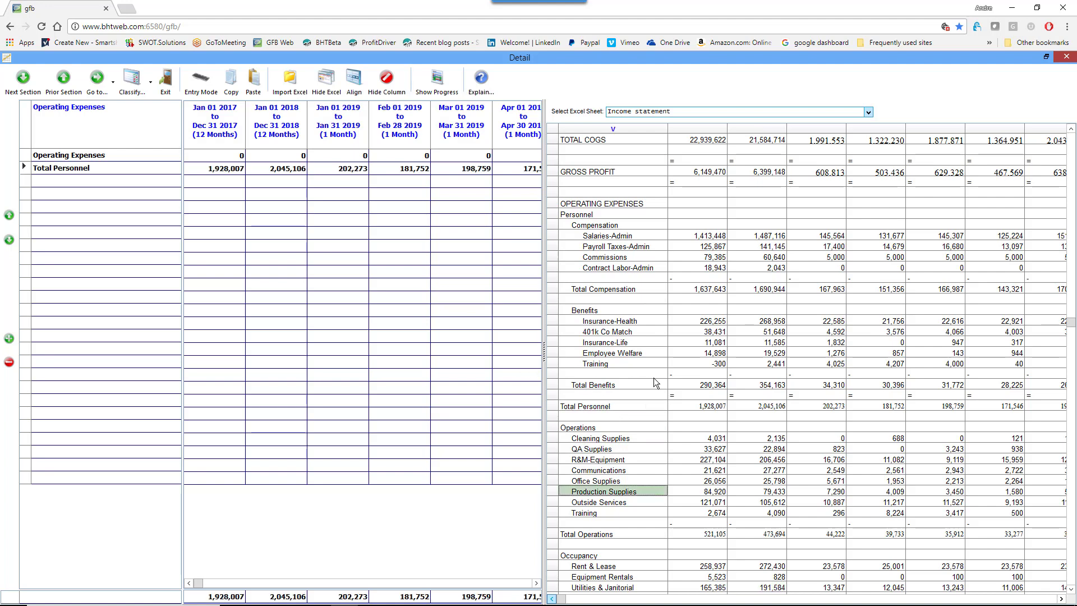
pyautogui.press('Down')
pyautogui.press('Down')
pyautogui.press('Down')
pyautogui.press('Down')
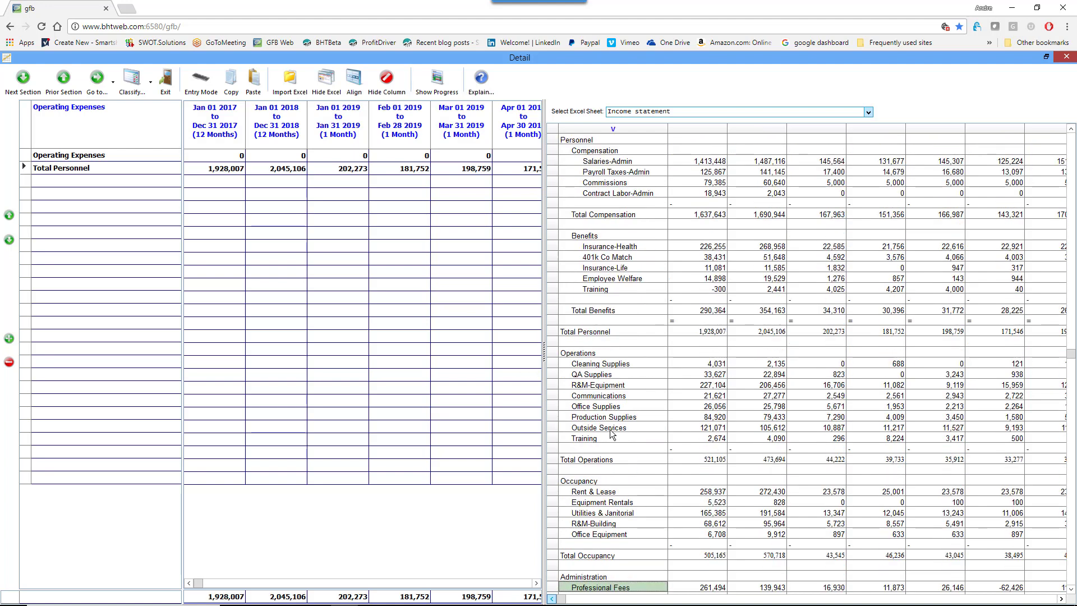
pyautogui.click(600, 460)
# Step: Bring the Total Occupancy row into the Operating Expenses section
pyautogui.press('Down')
pyautogui.press('Down')
pyautogui.press('Down')
pyautogui.press('Down')
pyautogui.press('Down')
pyautogui.press('Down')
pyautogui.press('Down')
pyautogui.press('Down')
pyautogui.press('Down')
pyautogui.press('Down')
pyautogui.press('Down')
pyautogui.press('Down')
pyautogui.press('Down')
pyautogui.press('Down')
pyautogui.press('Down')
pyautogui.press('Down')
pyautogui.press('Down')
pyautogui.press('Down')
pyautogui.press('Down')
pyautogui.press('Down')
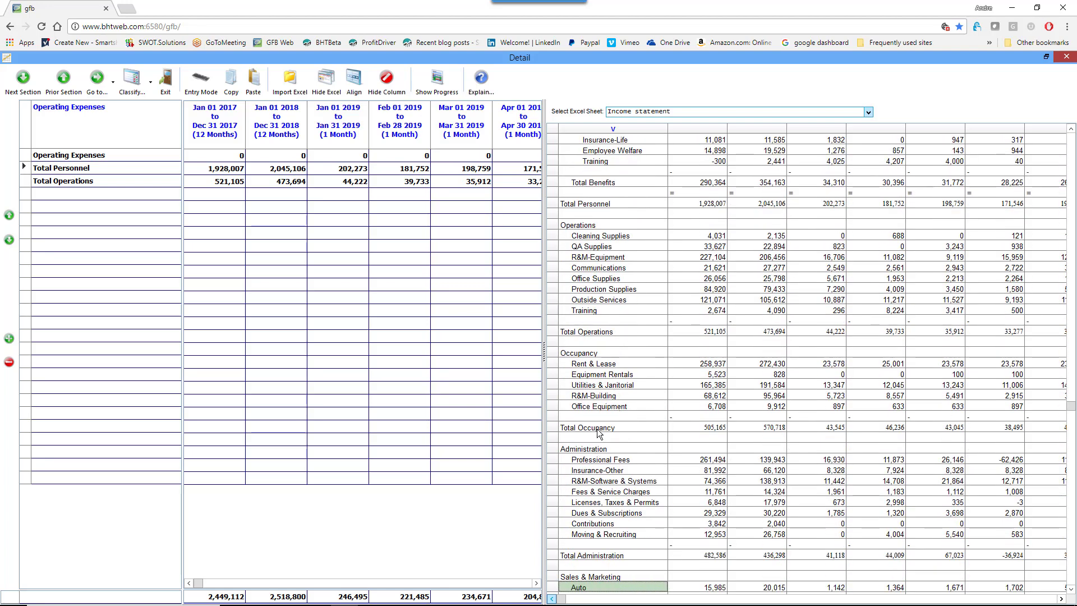
pyautogui.click(598, 429)
# Step: Bring the Total Administration and Total Sales & Marketing rows into the Operating Expenses section
pyautogui.press('Down')
pyautogui.press('Down')
pyautogui.press('Down')
pyautogui.press('Down')
pyautogui.press('Down')
pyautogui.press('Down')
pyautogui.press('Down')
pyautogui.press('Down')
pyautogui.press('Down')
pyautogui.press('Down')
pyautogui.press('Down')
pyautogui.press('Down')
pyautogui.press('Down')
pyautogui.press('Down')
pyautogui.press('Down')
pyautogui.press('Down')
pyautogui.press('Down')
pyautogui.press('Down')
pyautogui.press('Down')
pyautogui.press('Down')
pyautogui.press('Down')
pyautogui.press('Down')
pyautogui.press('Down')
pyautogui.press('Down')
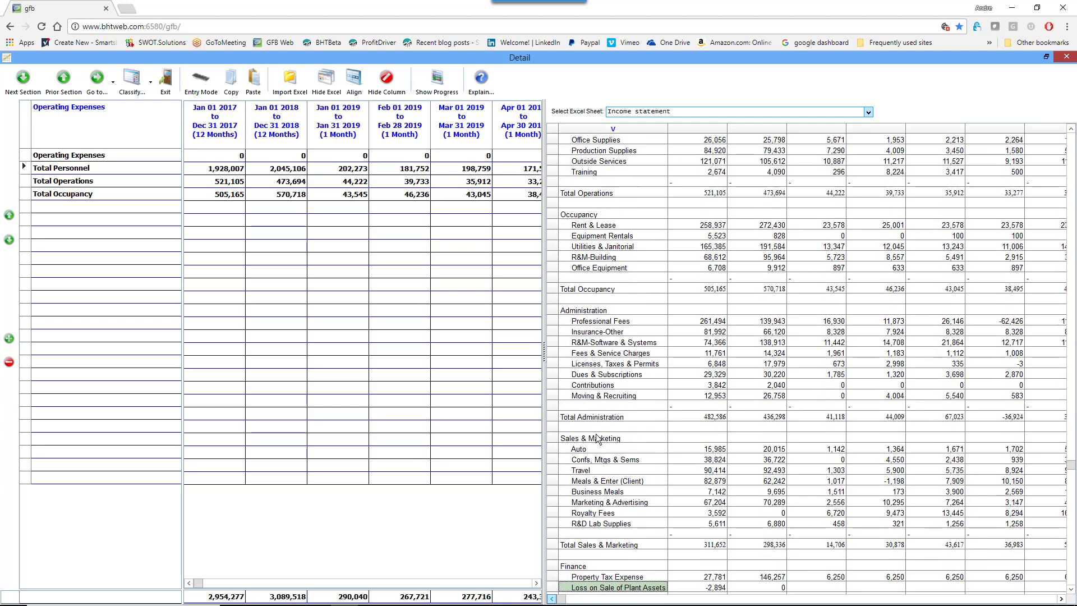
pyautogui.click(596, 417)
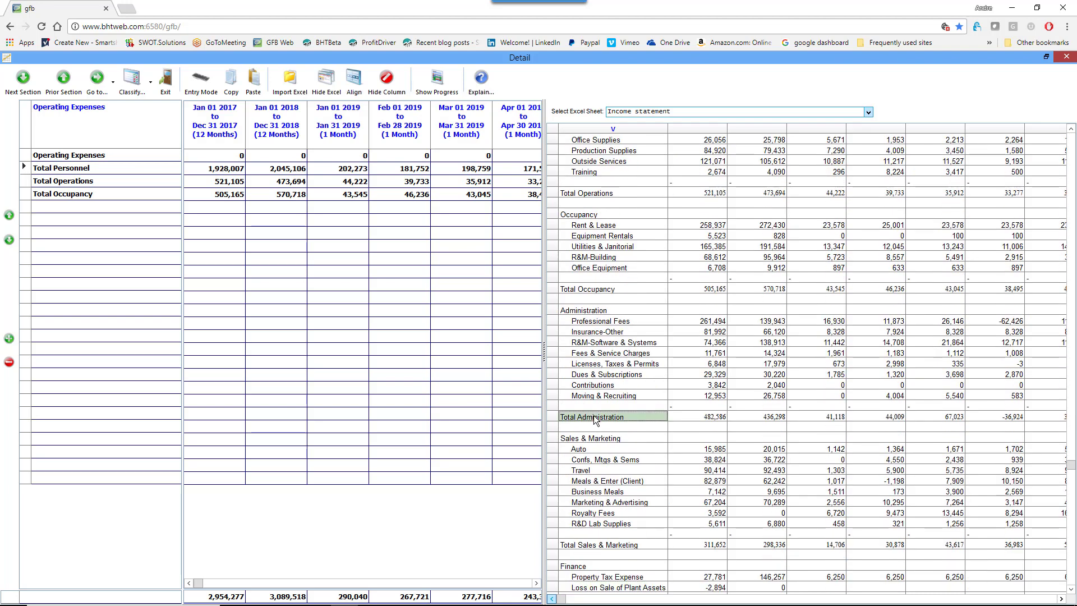
pyautogui.click(600, 545)
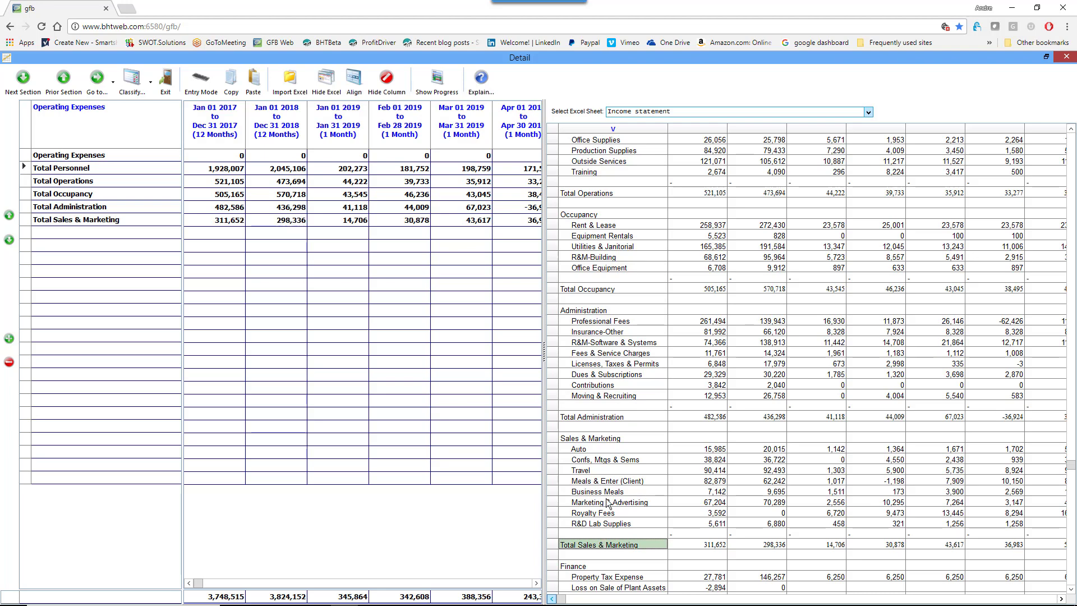
# Step: Bring the Property Tax Expense and Loss on Sale of Plant Assets rows into Operating Expenses
pyautogui.scroll(-2, 607, 455)
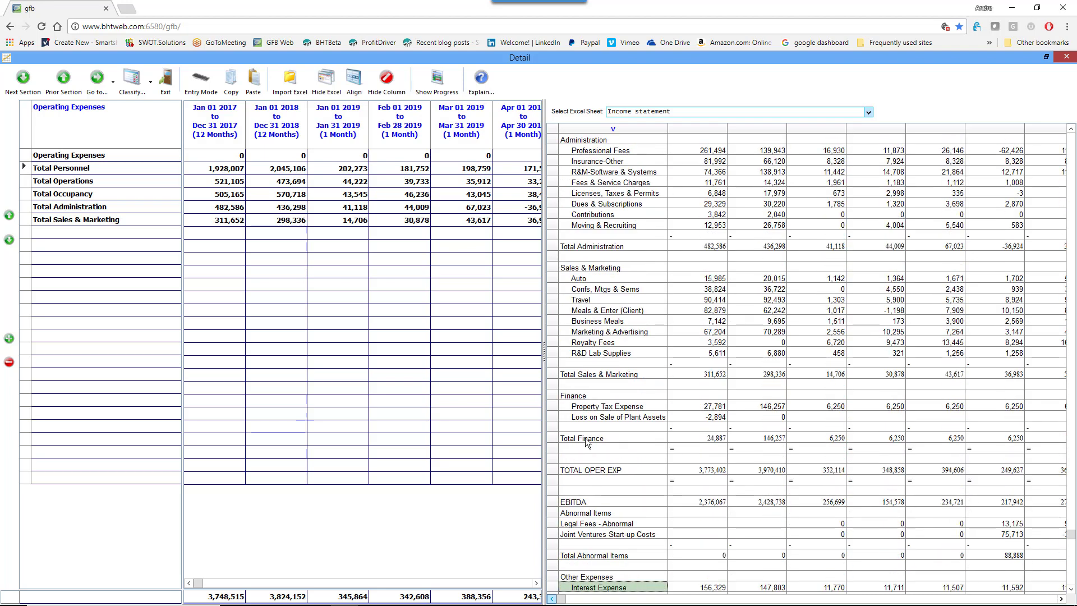
pyautogui.doubleClick(597, 408)
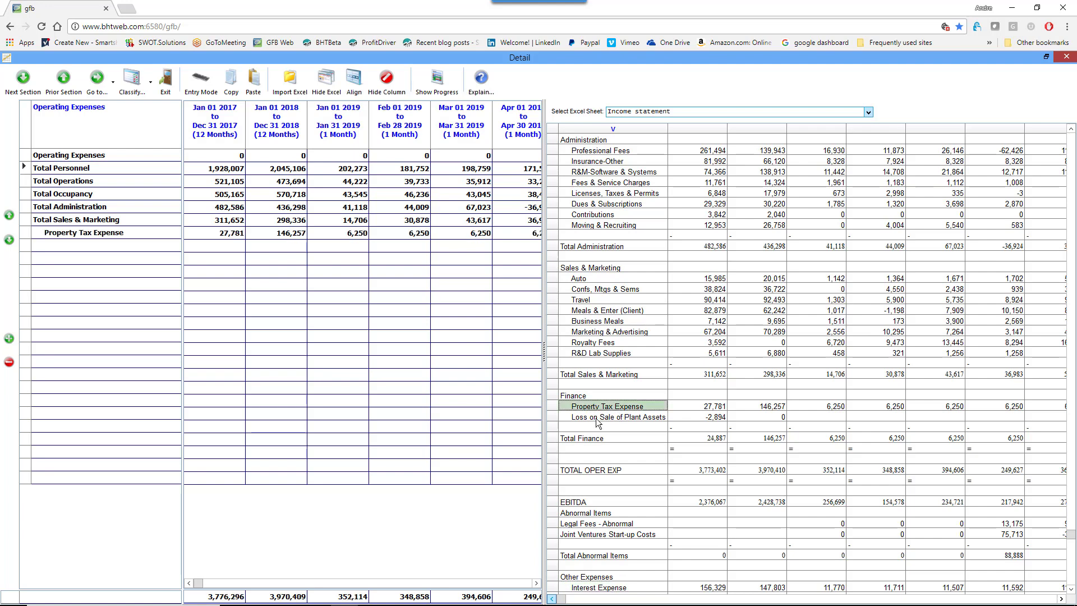
pyautogui.click(597, 419)
pyautogui.doubleClick(597, 418)
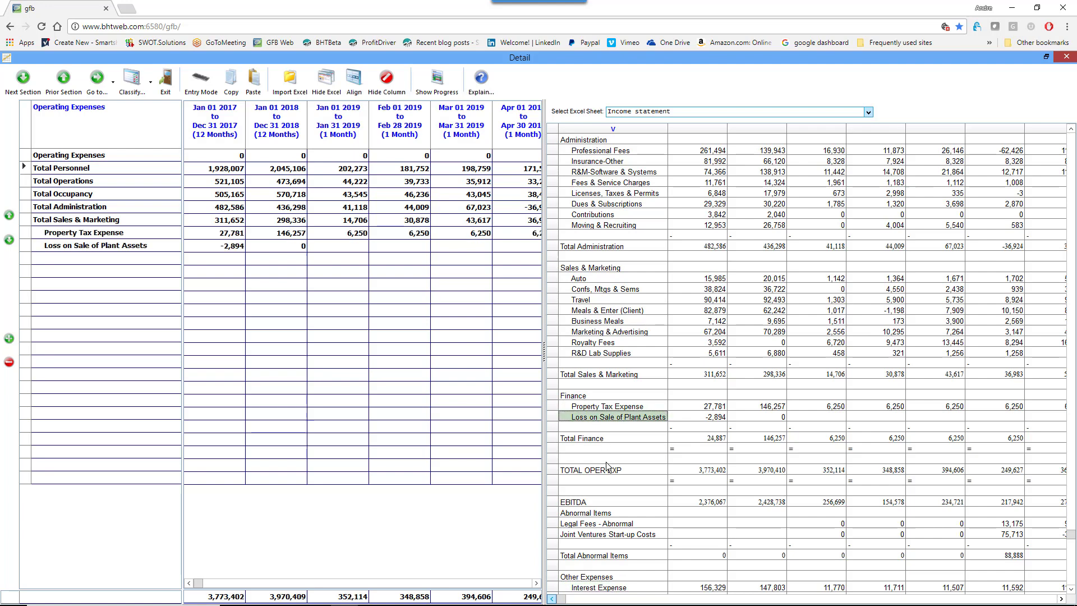
# Step: Bring the Depreciation and Amortization row under Other Expenses into the Operating Expenses section
pyautogui.click(605, 468)
pyautogui.scroll(-2, 605, 468)
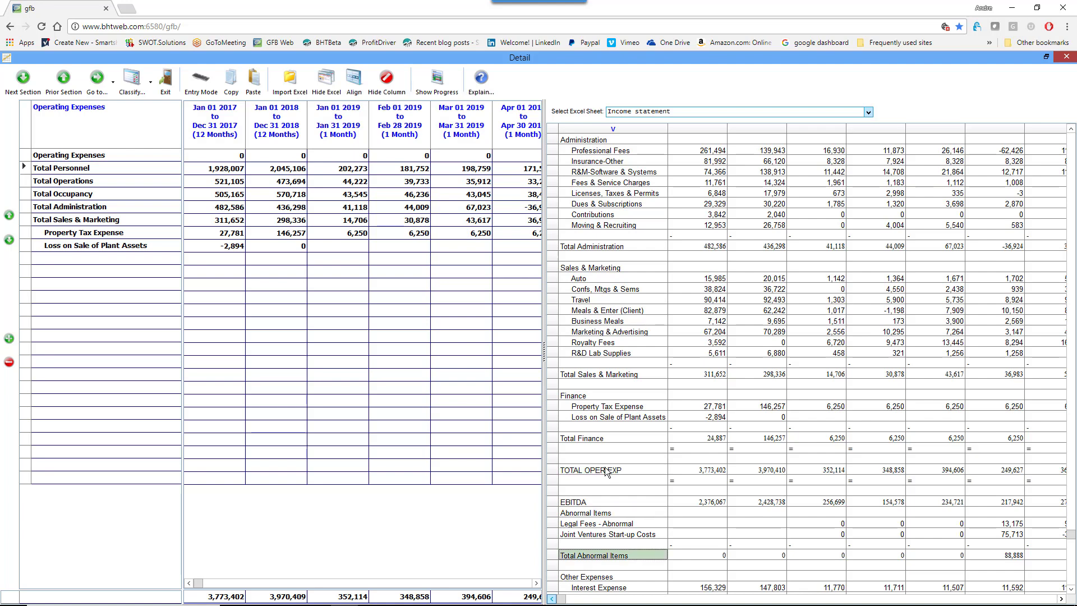
pyautogui.scroll(-4, 606, 470)
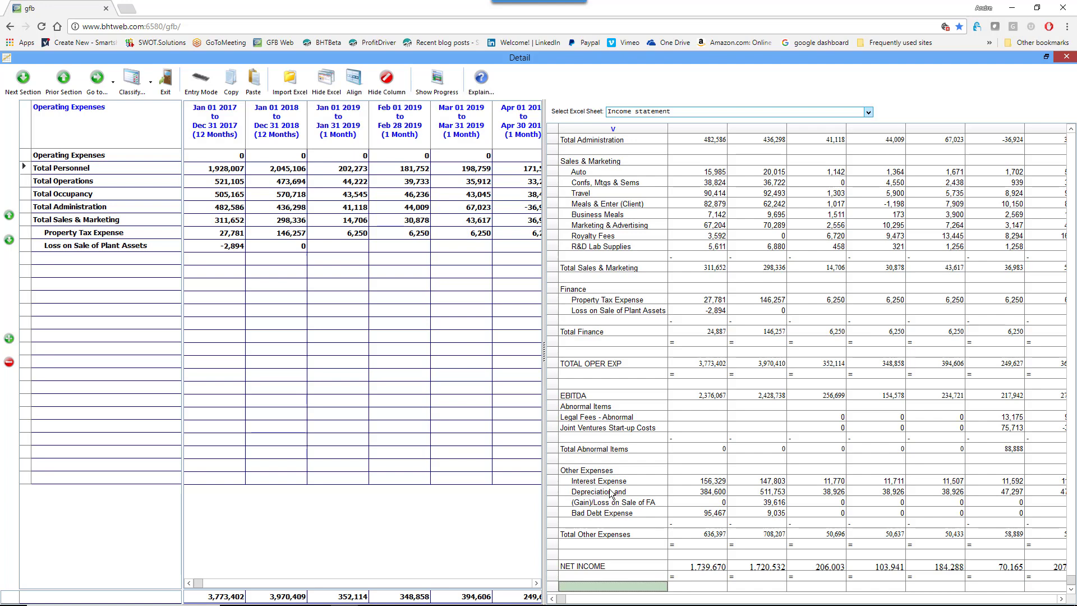
pyautogui.click(594, 492)
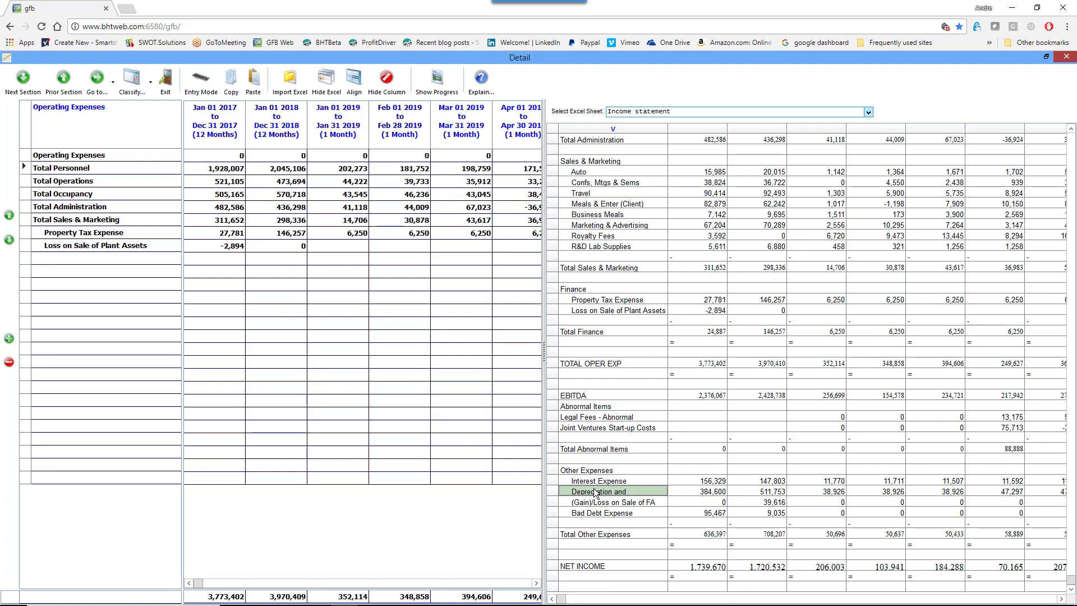
pyautogui.doubleClick(595, 492)
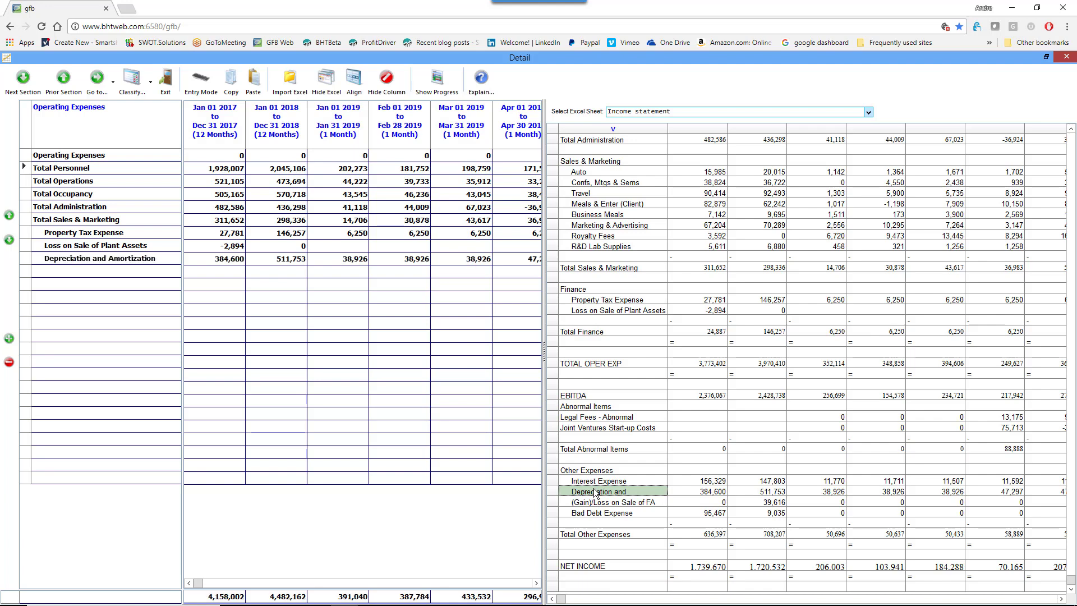
# Step: Classify the Depreciation and Amortization row as Operating Expenses - Depreciation and review the available classification options
pyautogui.click(109, 262)
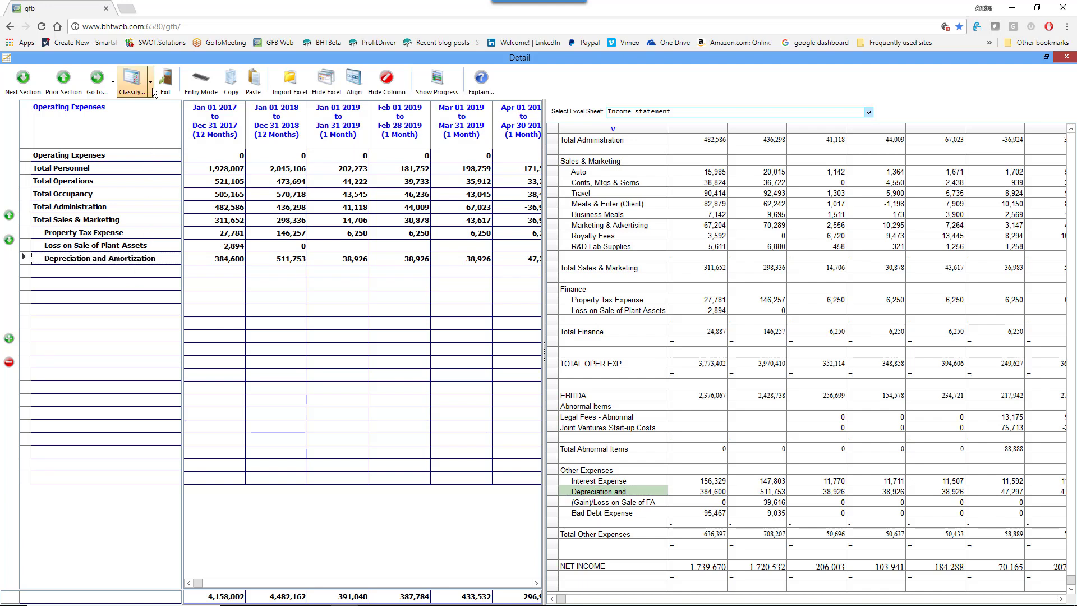
pyautogui.click(151, 82)
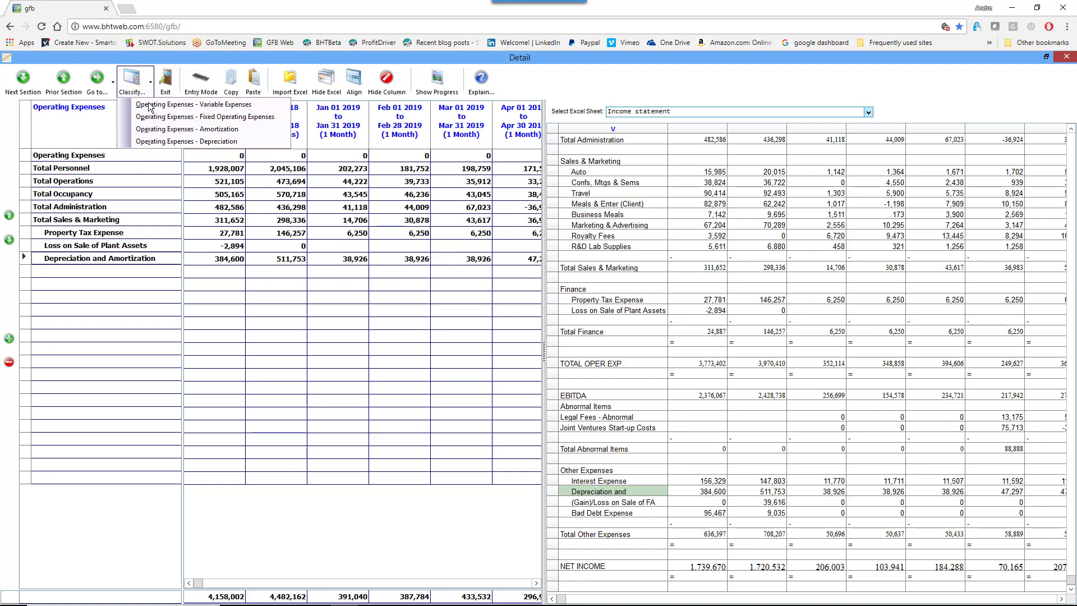
pyautogui.click(152, 142)
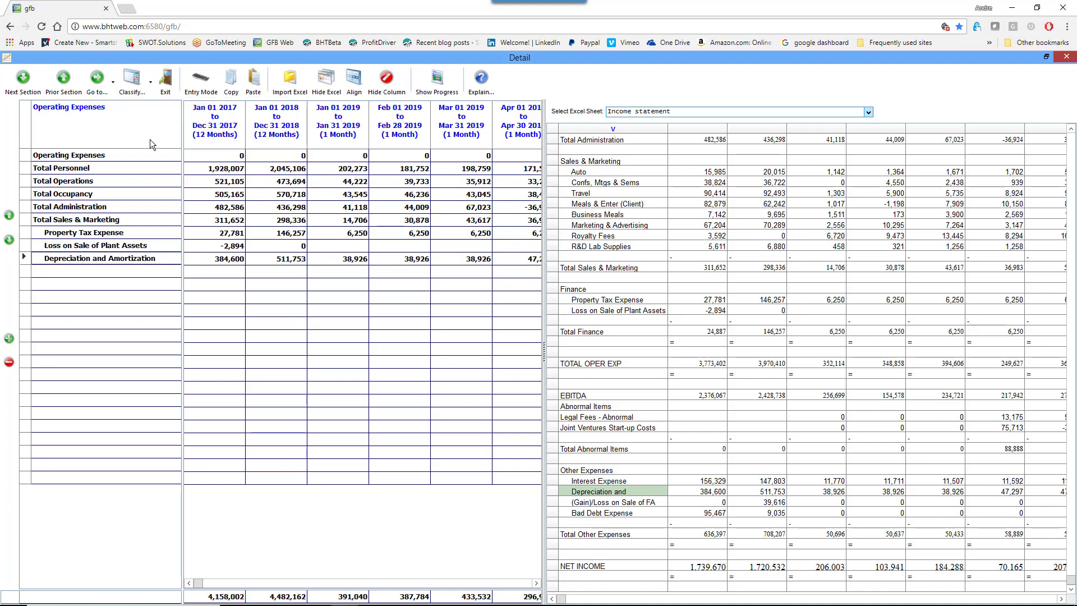
pyautogui.click(163, 271)
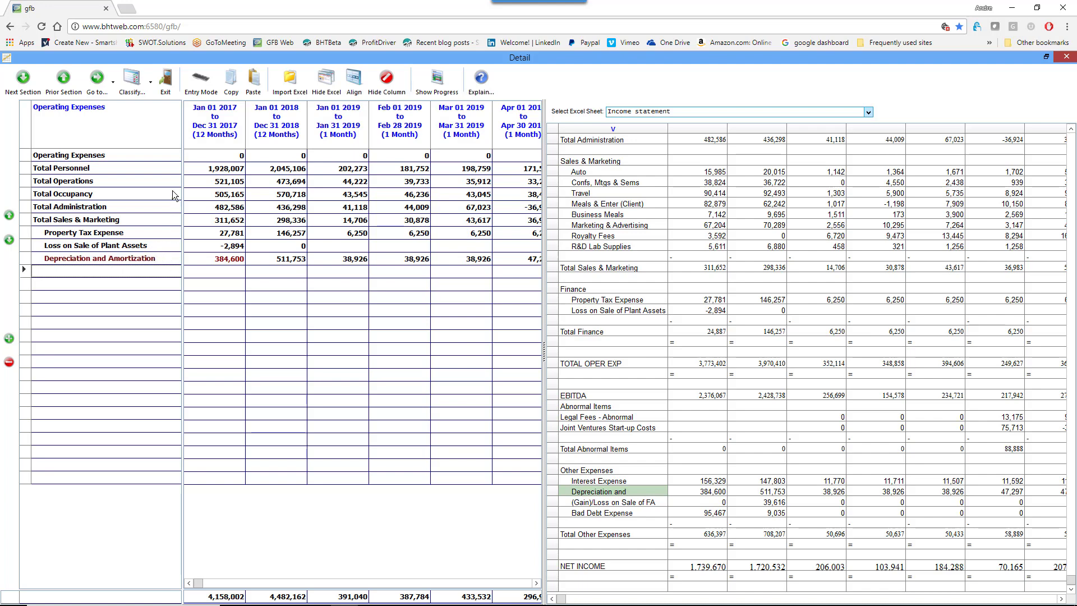
pyautogui.click(152, 91)
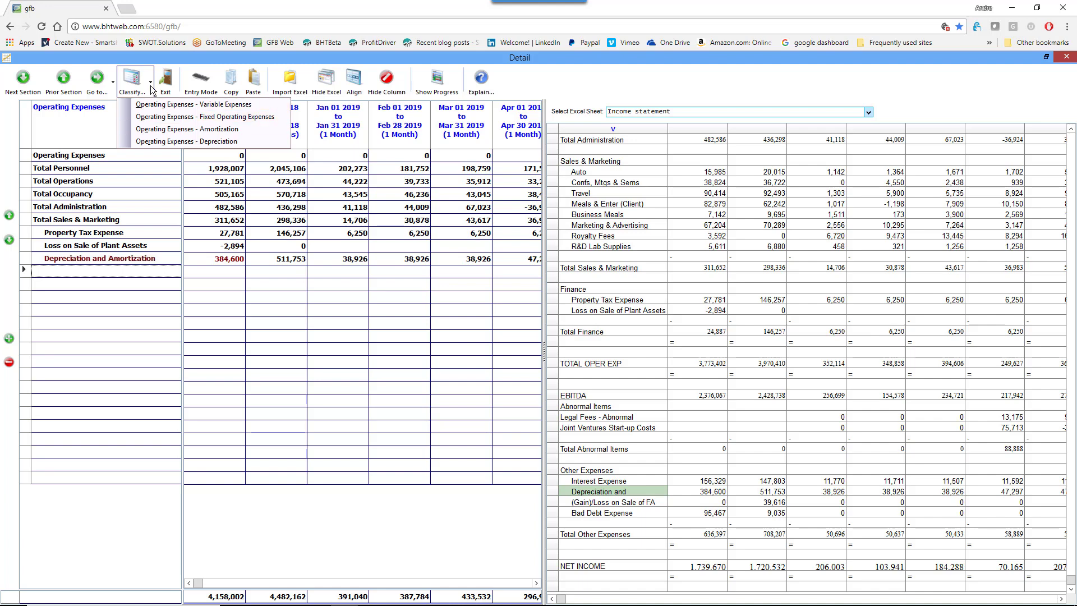
pyautogui.click(151, 90)
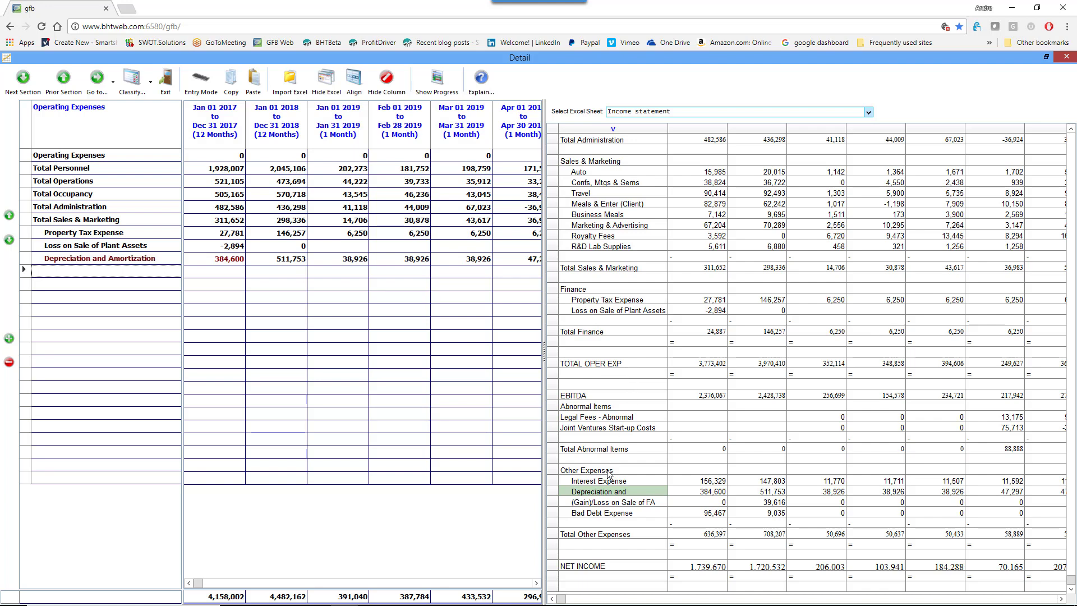
# Step: Advance to the Extra Items section and bring in the Total Abnormal Items, (Gain)/Loss on Sale of FA and Bad Debt Expense rows
pyautogui.click(606, 504)
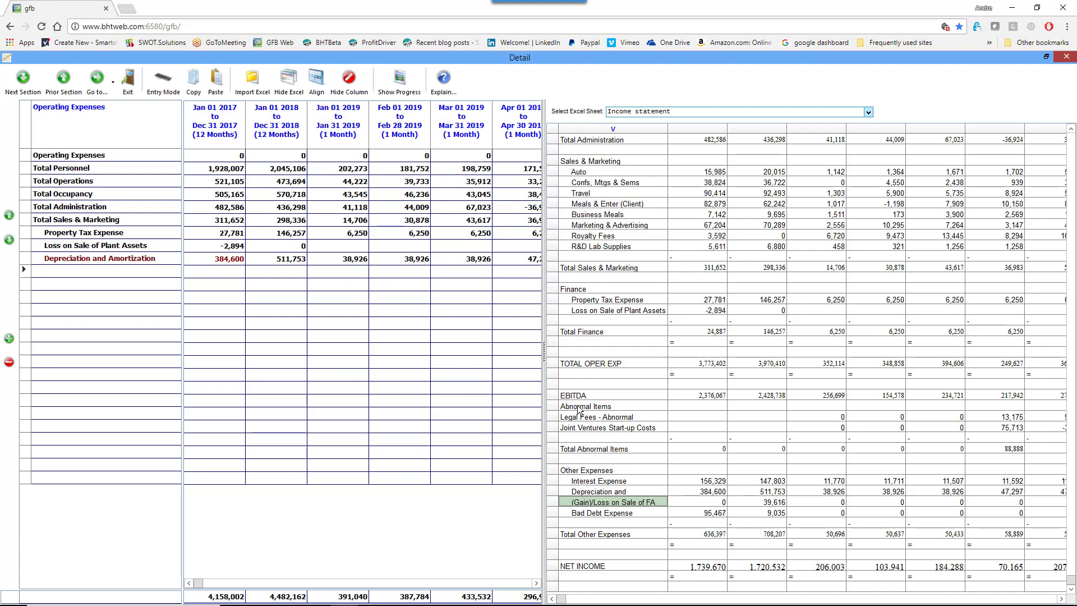
pyautogui.click(23, 88)
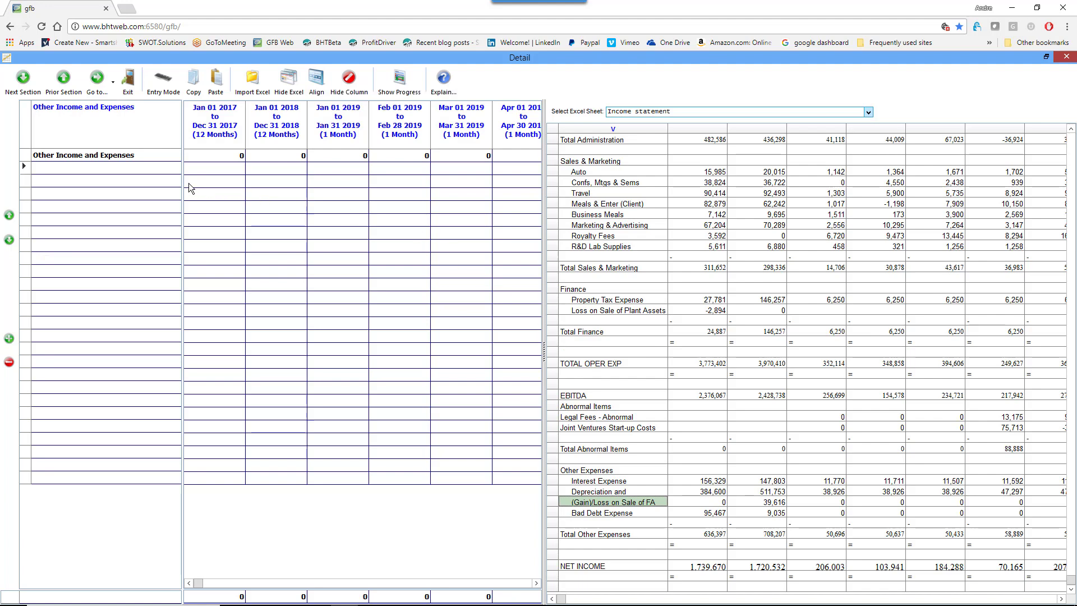
pyautogui.click(33, 89)
pyautogui.click(33, 90)
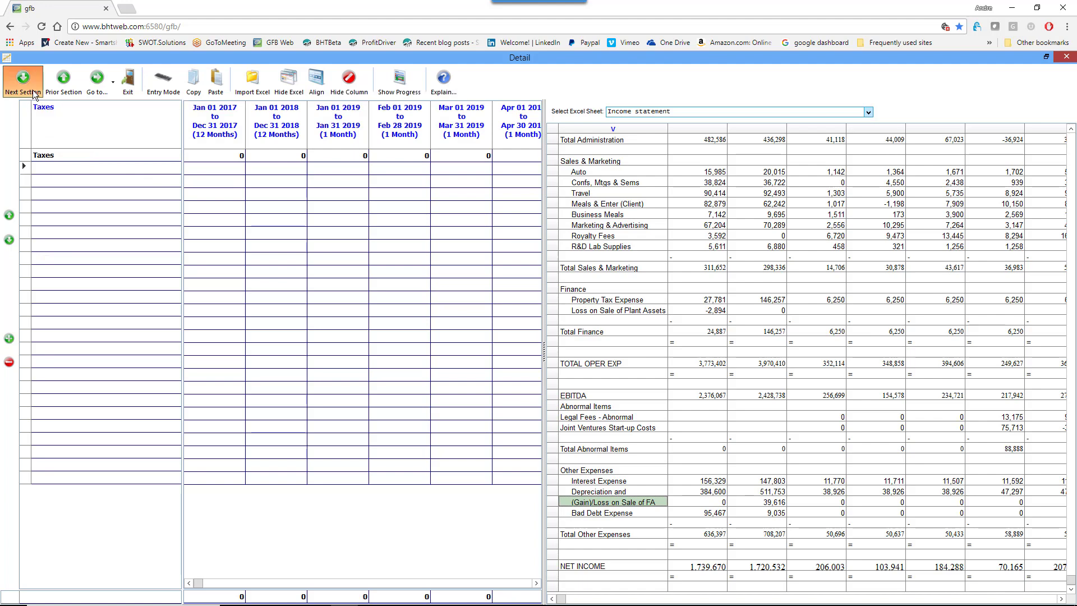
pyautogui.click(33, 90)
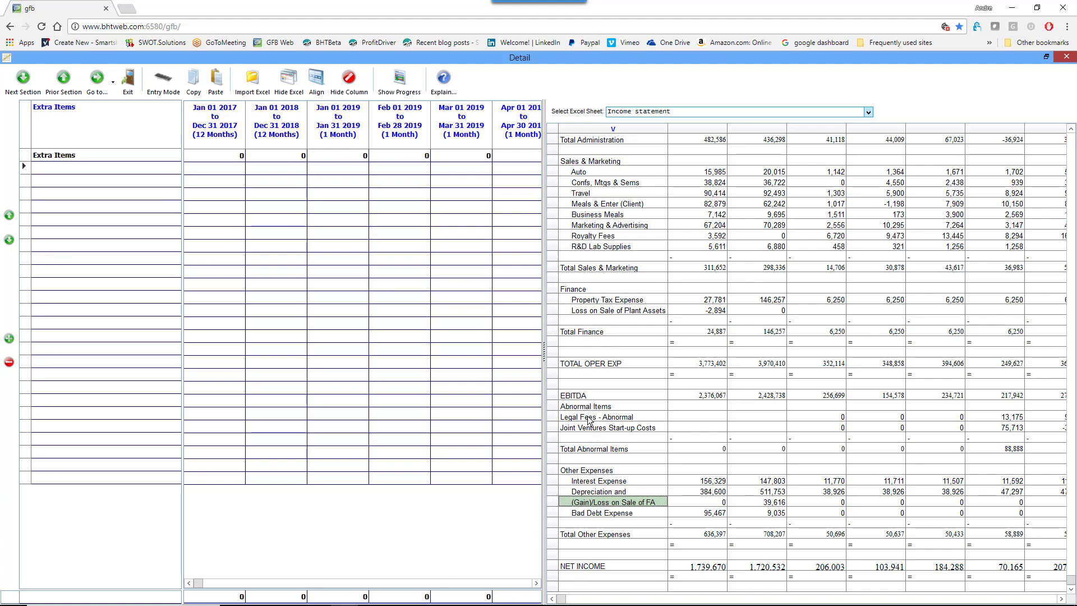
pyautogui.doubleClick(585, 448)
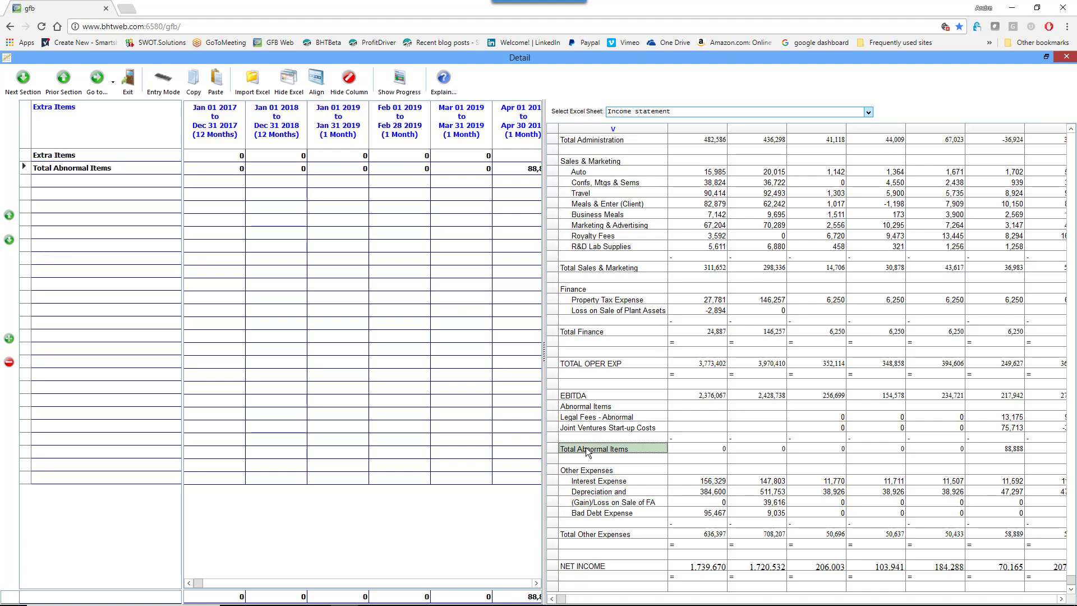
pyautogui.doubleClick(587, 503)
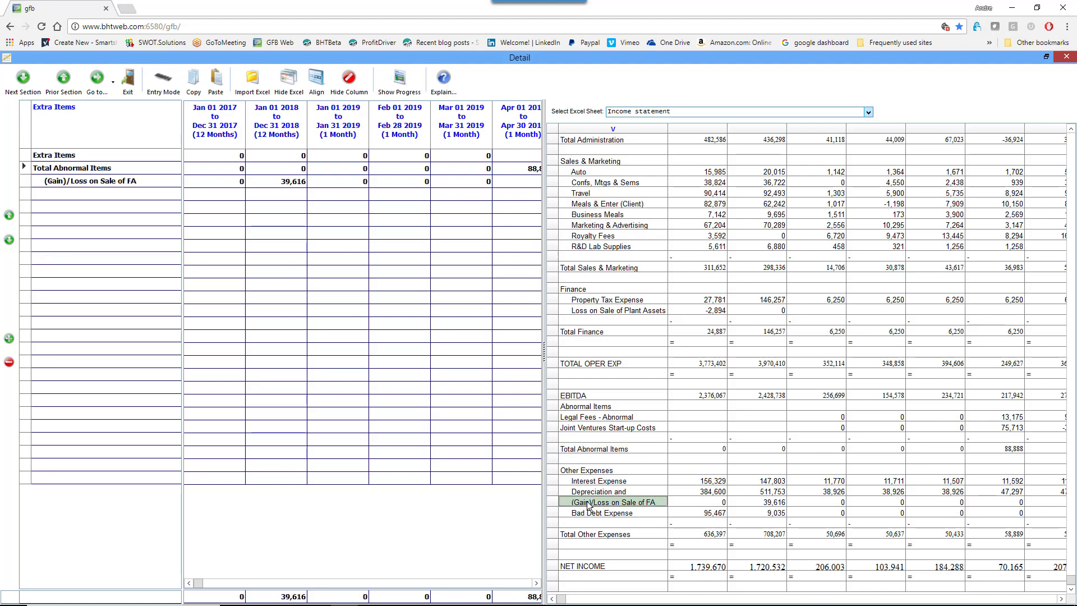
pyautogui.doubleClick(588, 512)
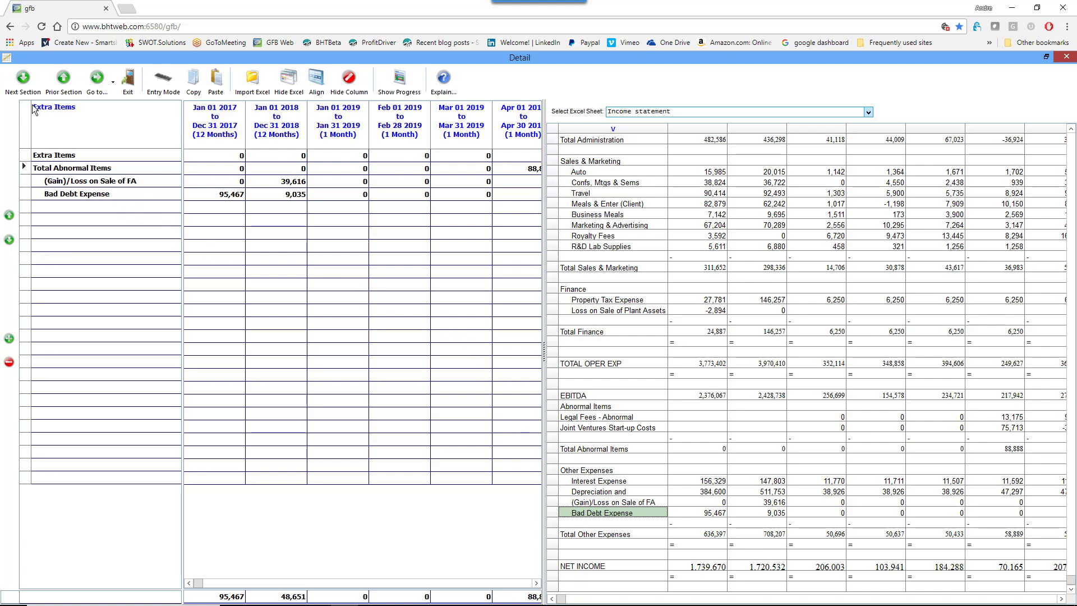
# Step: Go back to the Interest Expense section, bring in the Interest Expense row and show the progress recap
pyautogui.click(64, 85)
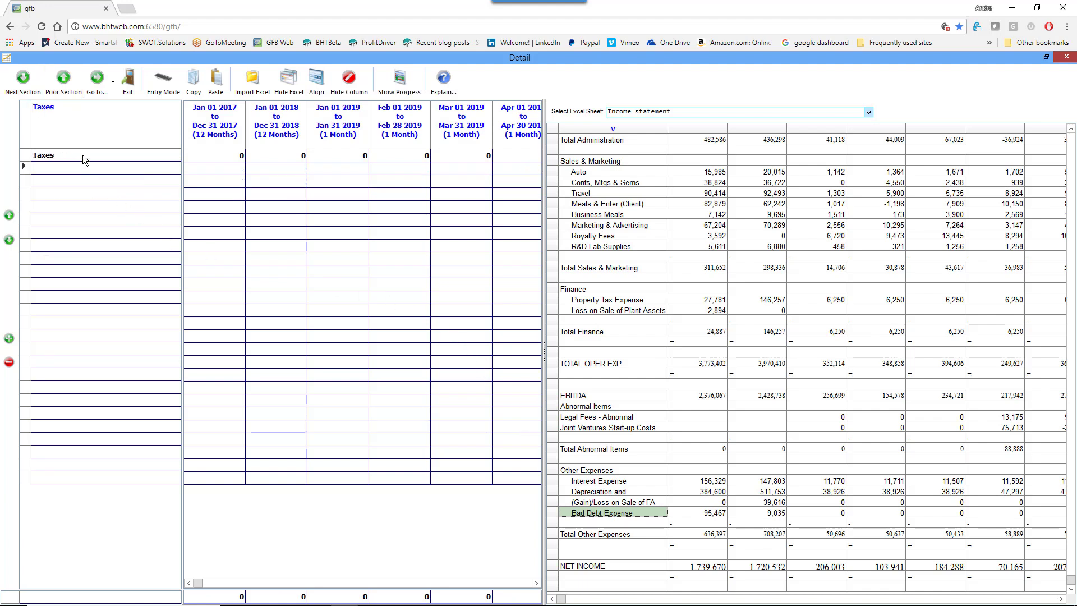
pyautogui.click(59, 92)
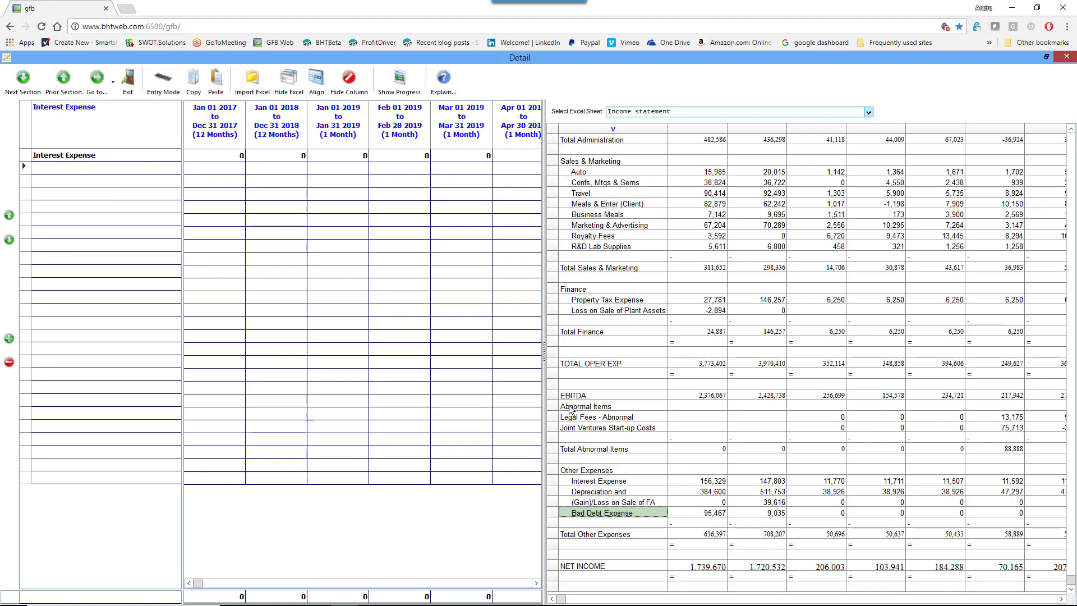
pyautogui.click(583, 482)
pyautogui.doubleClick(584, 482)
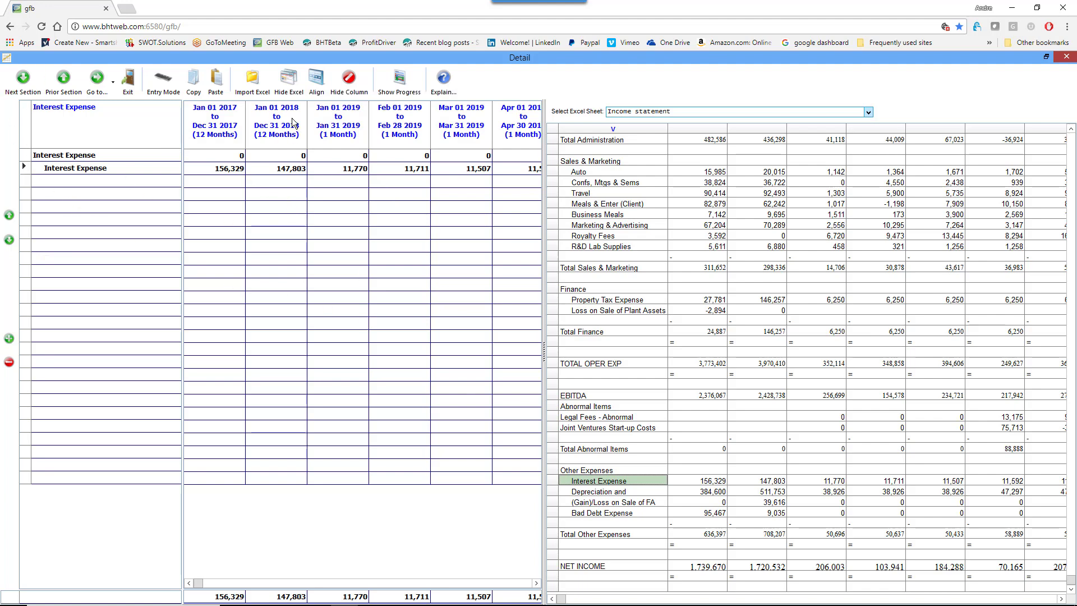
pyautogui.click(402, 82)
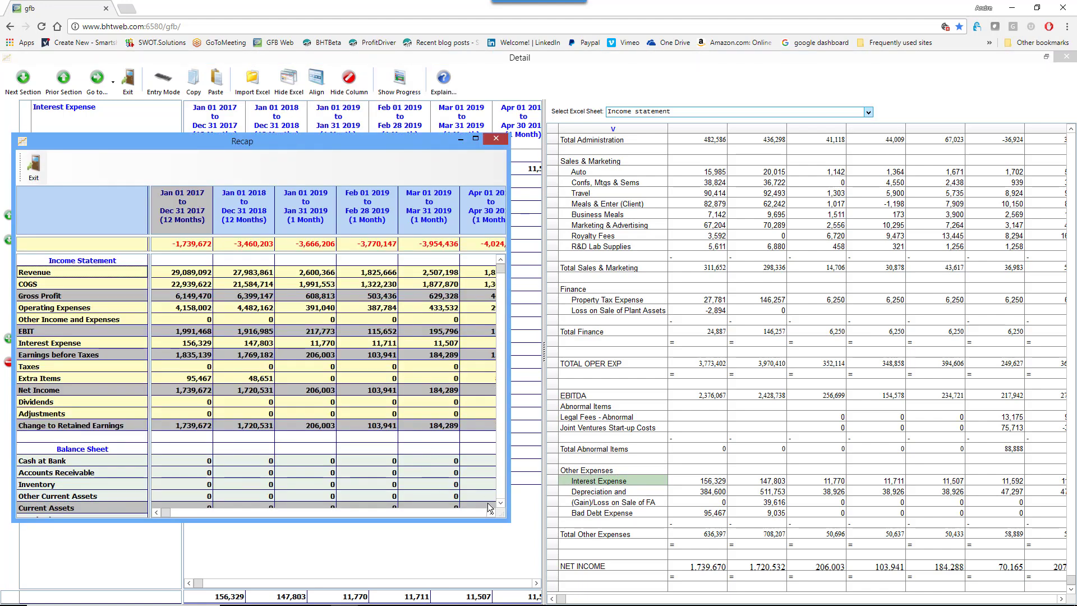
# Step: Compare the recap's Net Income with the income statement's NET INCOME row through September 2019, then close the recap
pyautogui.click(491, 512)
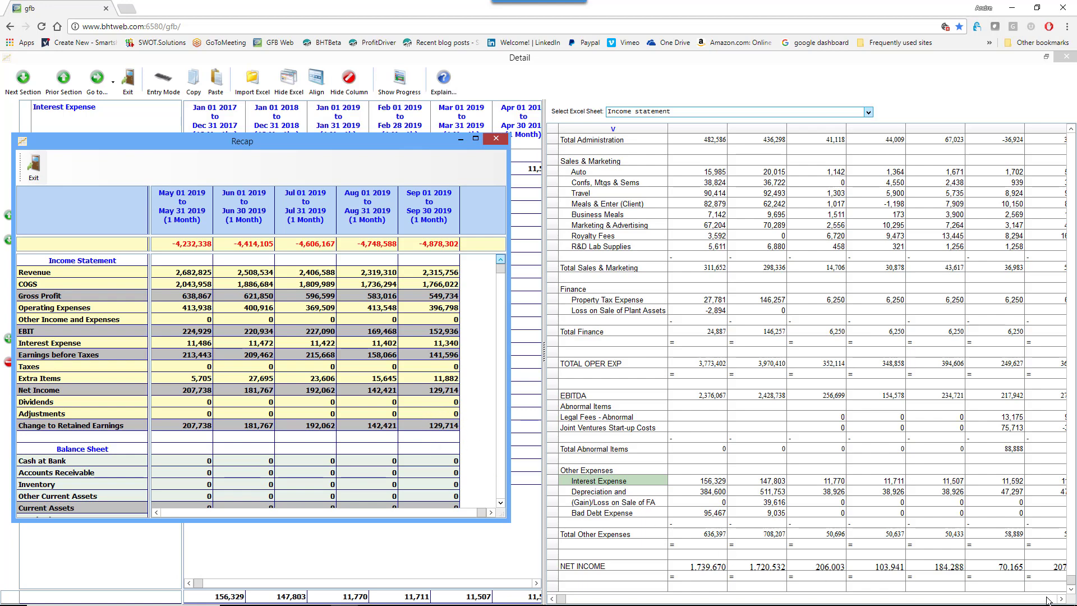
pyautogui.click(494, 137)
pyautogui.click(1026, 599)
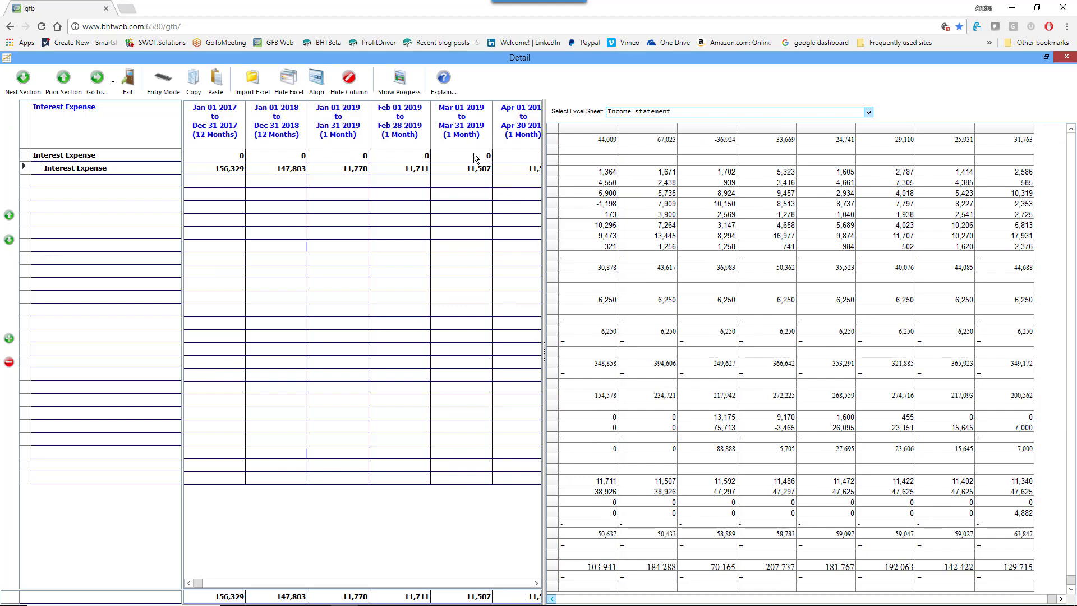
pyautogui.click(395, 95)
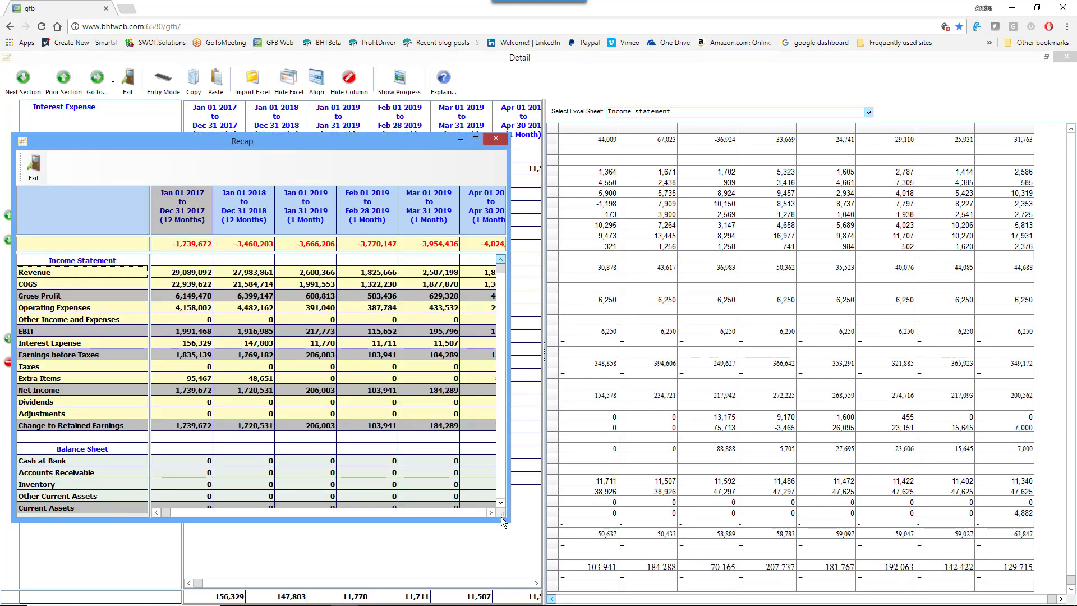
pyautogui.click(480, 512)
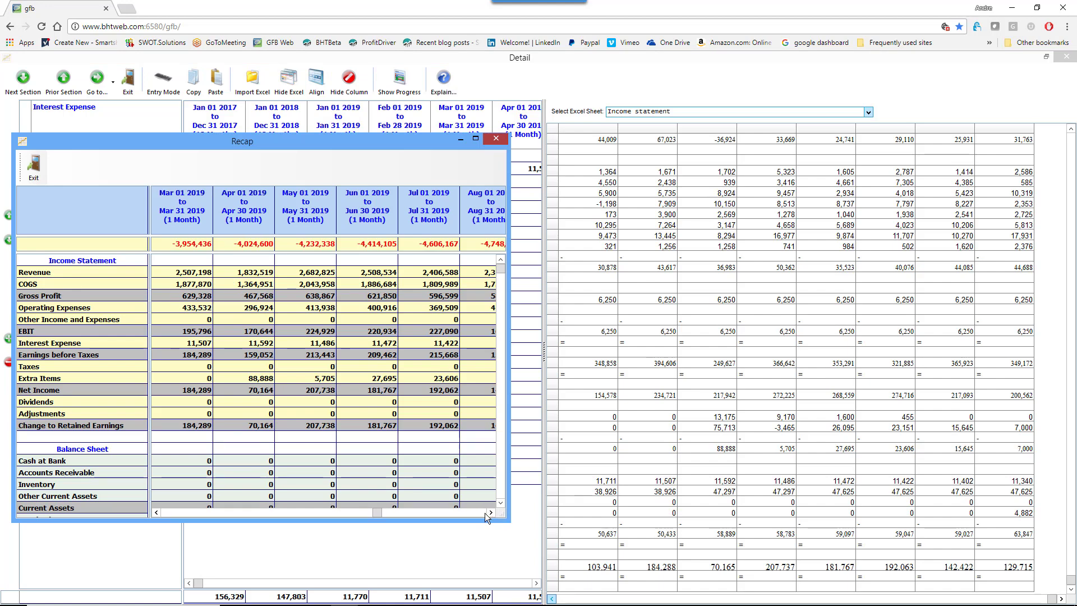
pyautogui.click(485, 513)
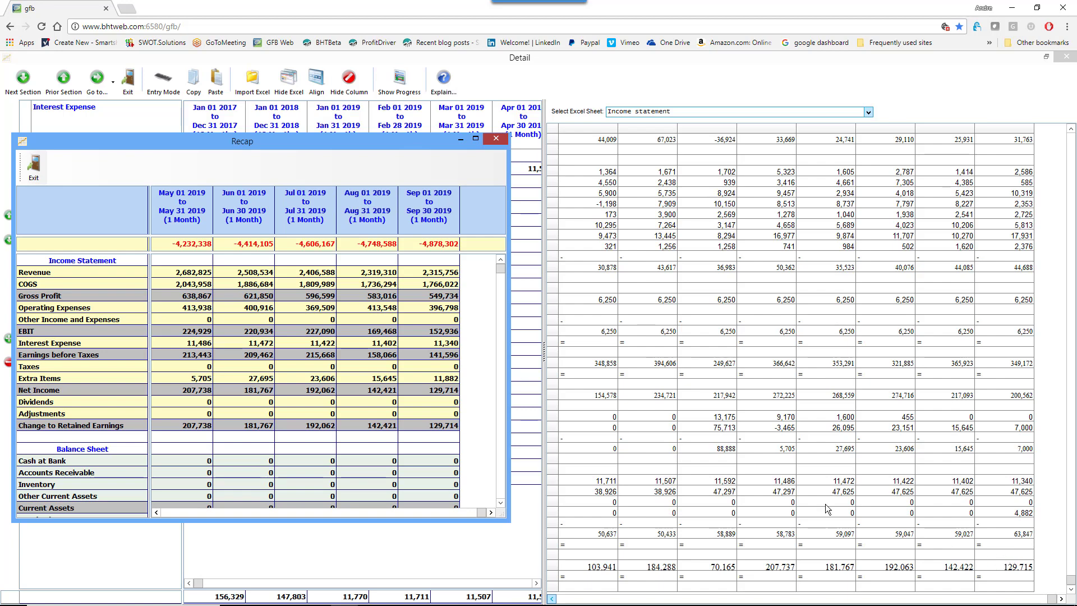
pyautogui.moveTo(207, 143); pyautogui.dragTo(229, 137)
pyautogui.click(61, 152)
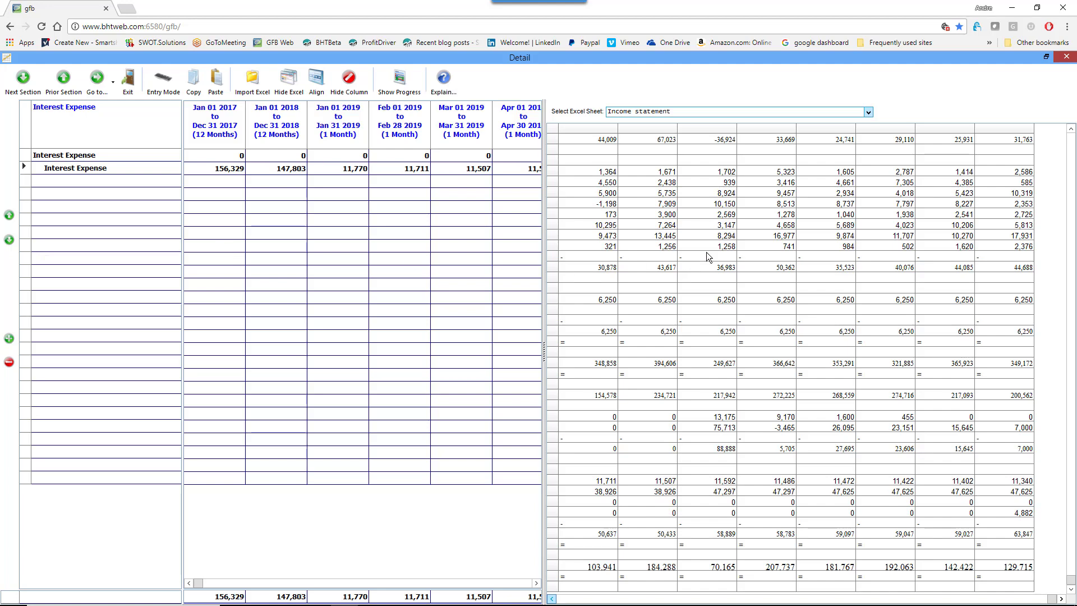
# Step: Switch the displayed Excel sheet to Balance sheet and show its Assets rows from the beginning
pyautogui.click(868, 112)
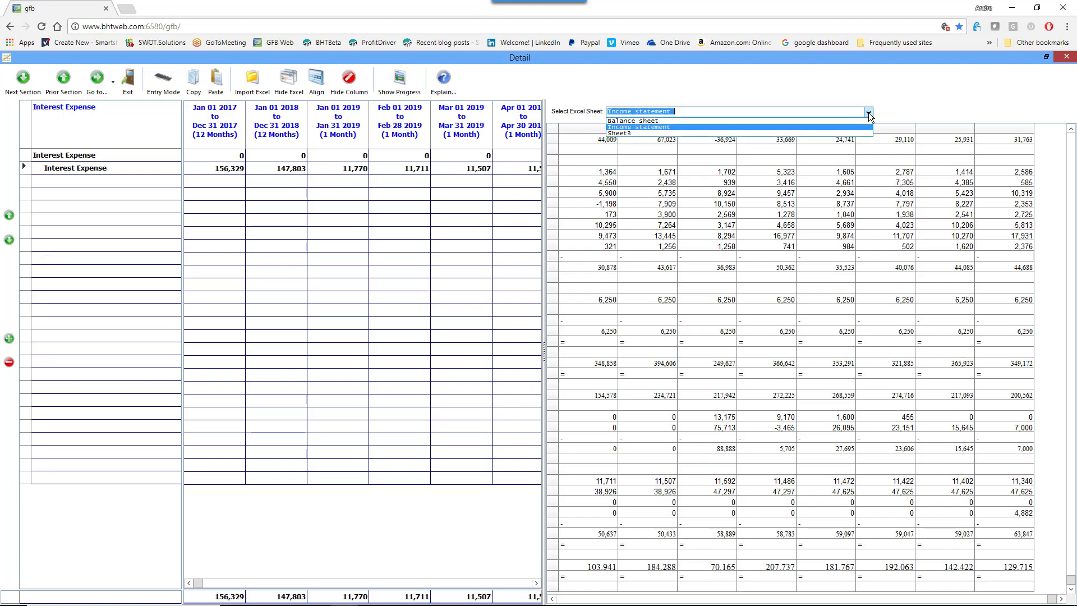
pyautogui.click(662, 120)
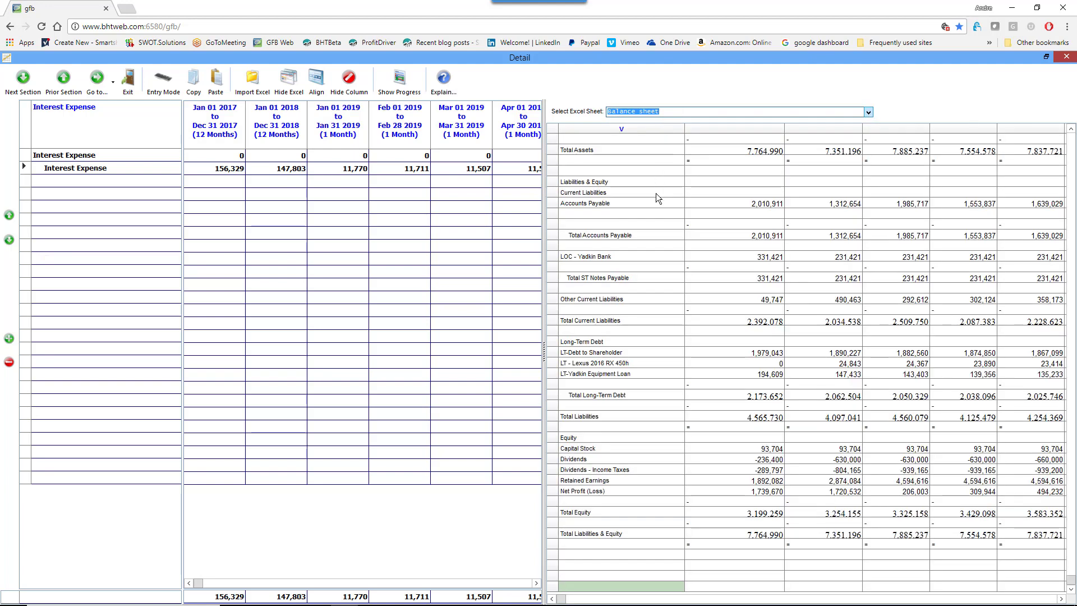
pyautogui.click(799, 268)
pyautogui.scroll(10, 796, 266)
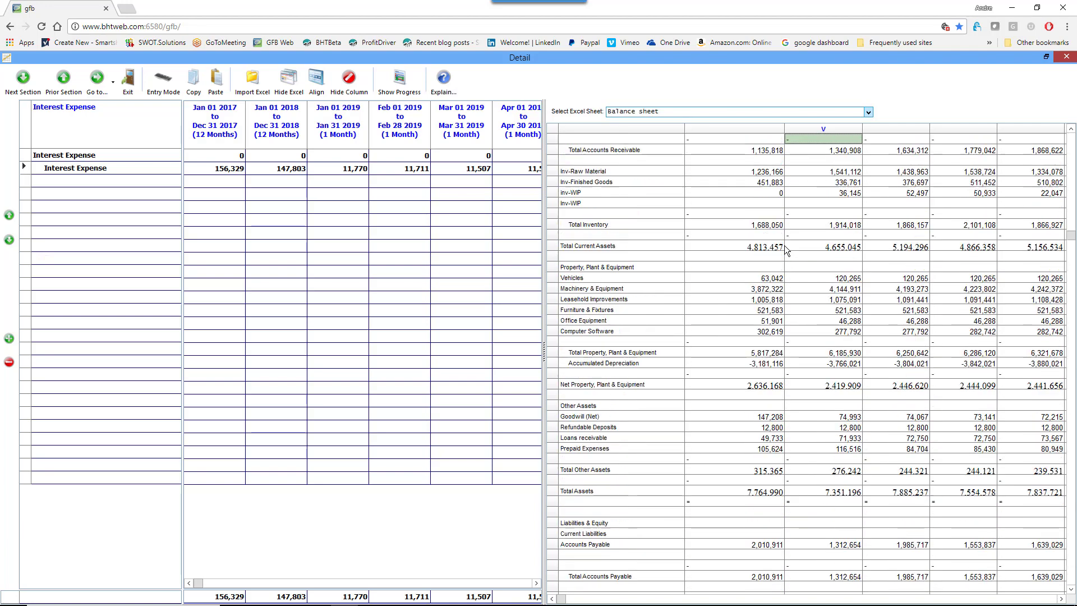
pyautogui.scroll(3, 784, 245)
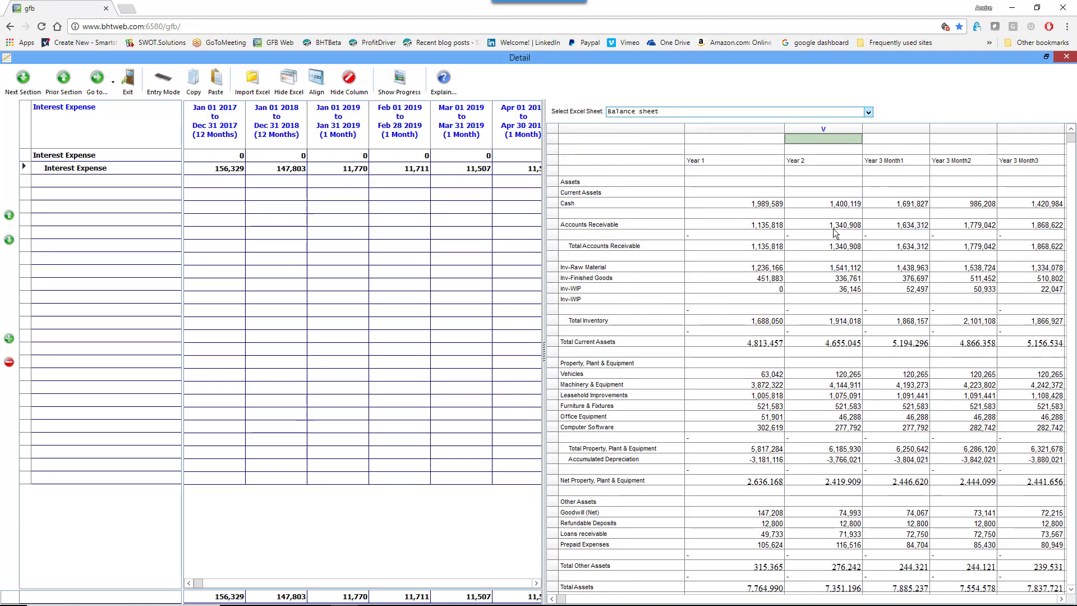
# Step: Move from Interest Expense to the Cash at Bank section and bring in the Cash row
pyautogui.click(23, 81)
pyautogui.click(23, 82)
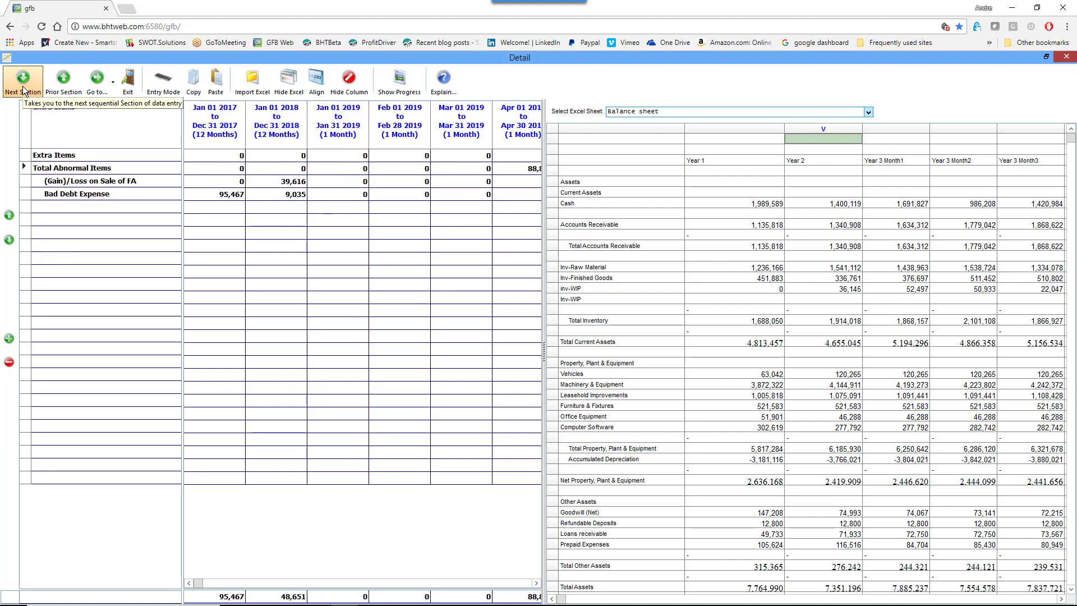
pyautogui.click(23, 82)
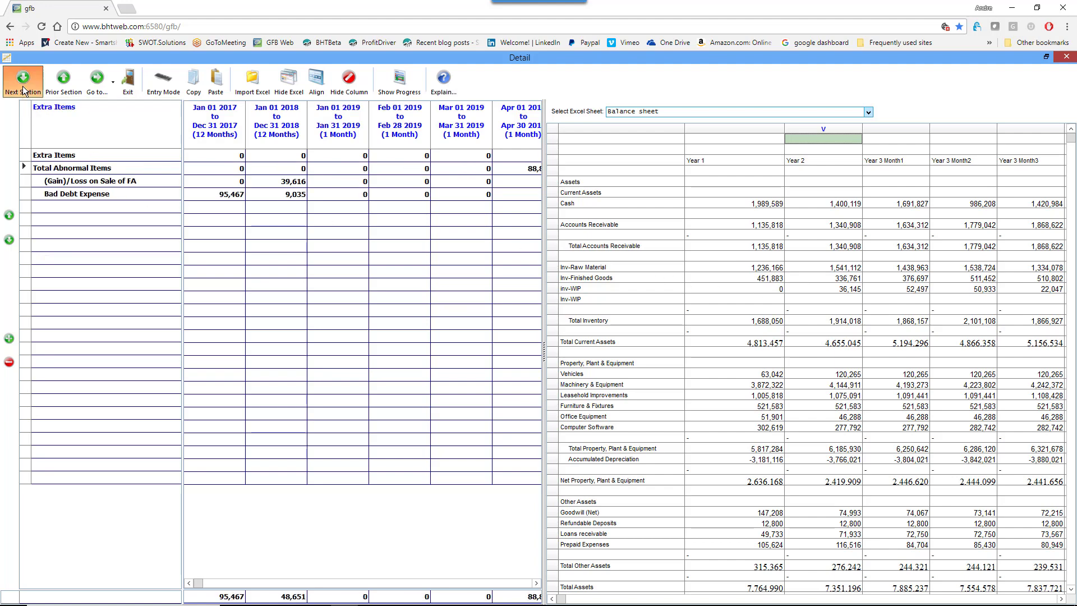
pyautogui.click(23, 82)
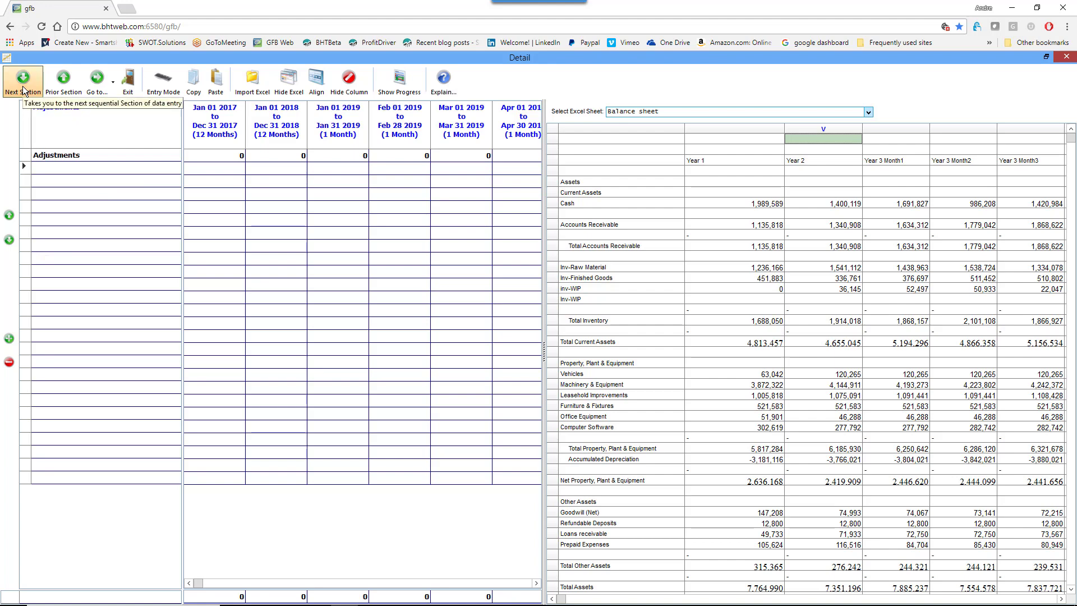
pyautogui.click(23, 81)
pyautogui.click(23, 81)
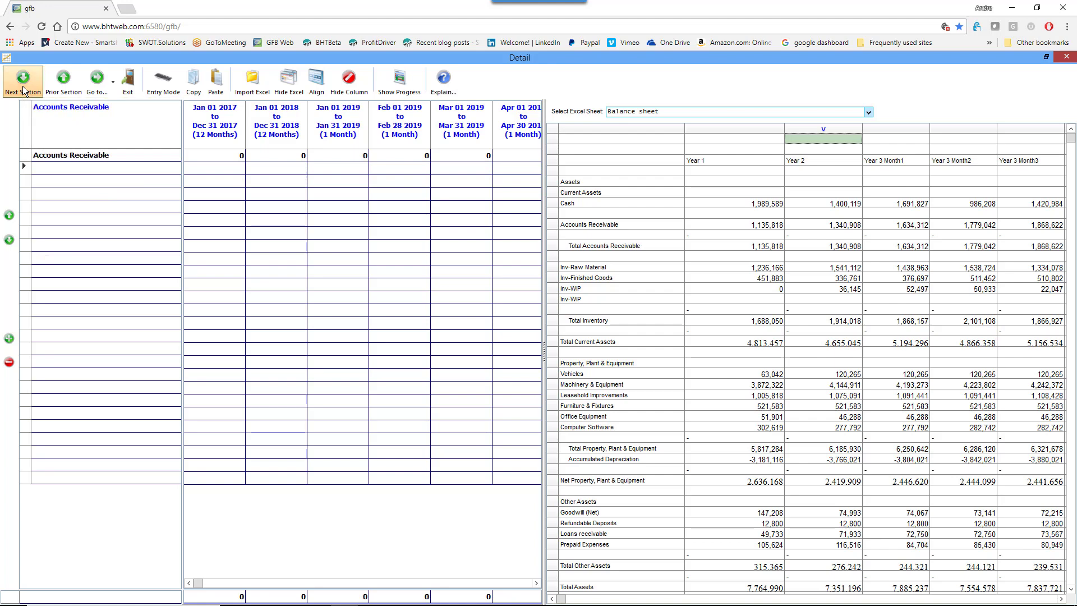
pyautogui.click(64, 81)
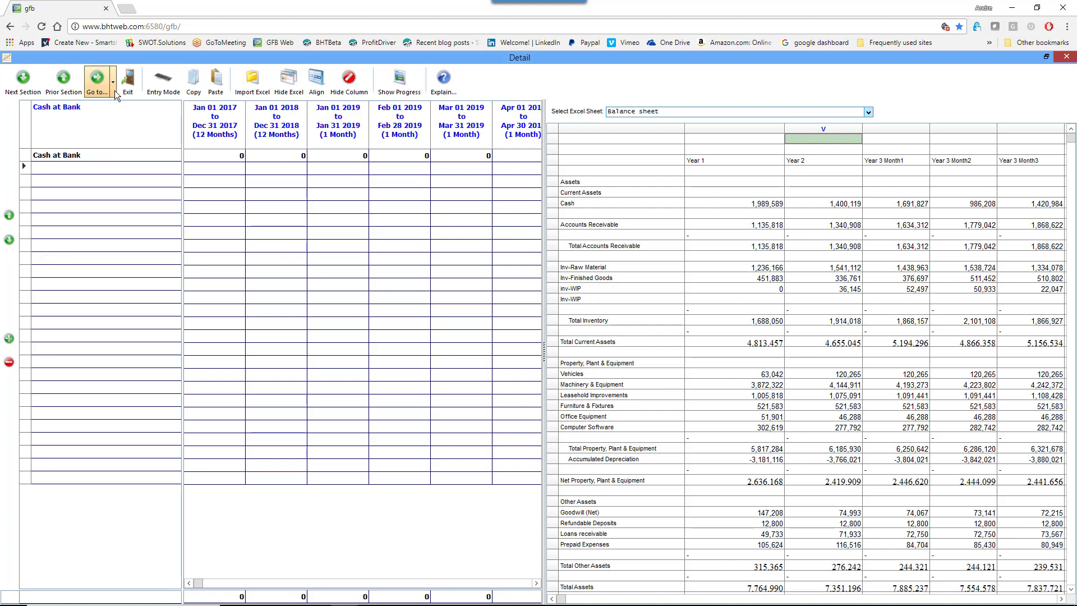
pyautogui.click(114, 93)
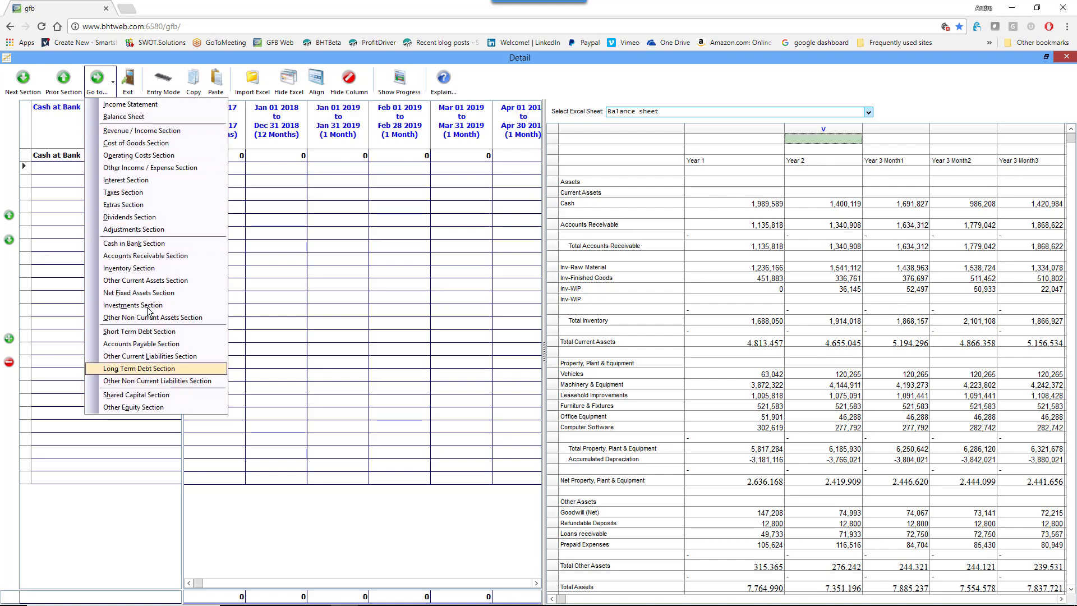
pyautogui.click(53, 167)
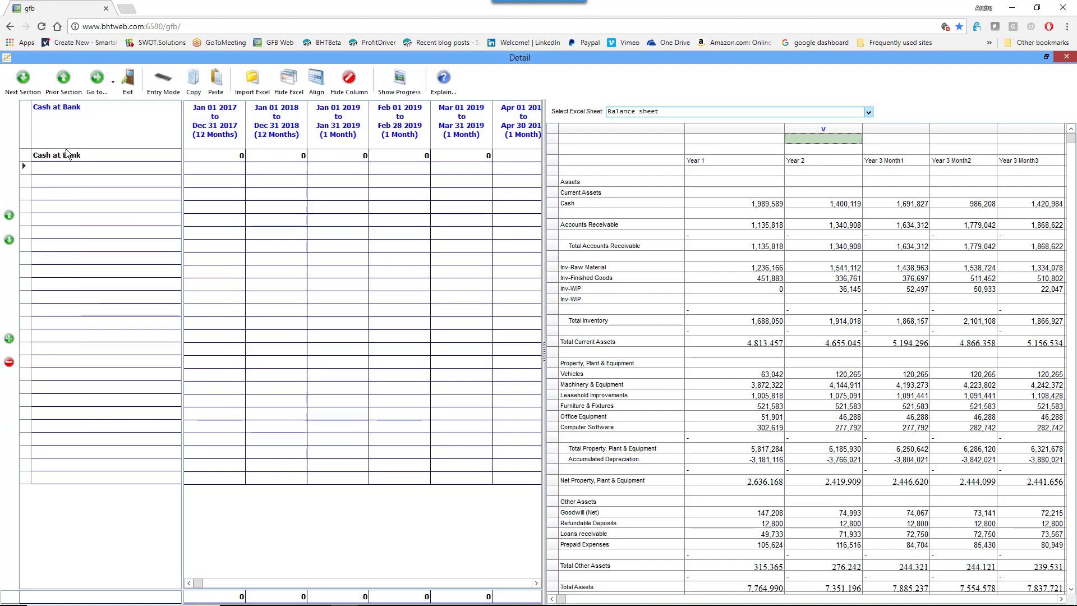
pyautogui.click(591, 205)
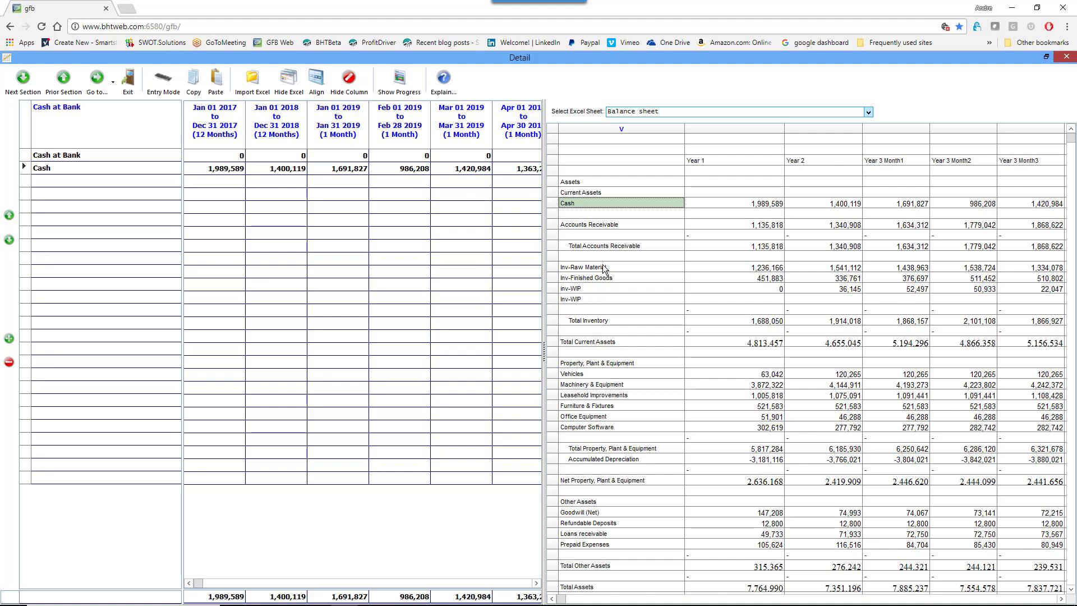
# Step: Bring Total Accounts Receivable into the Accounts Receivable section and Total Inventory into the Inventory section
pyautogui.click(23, 79)
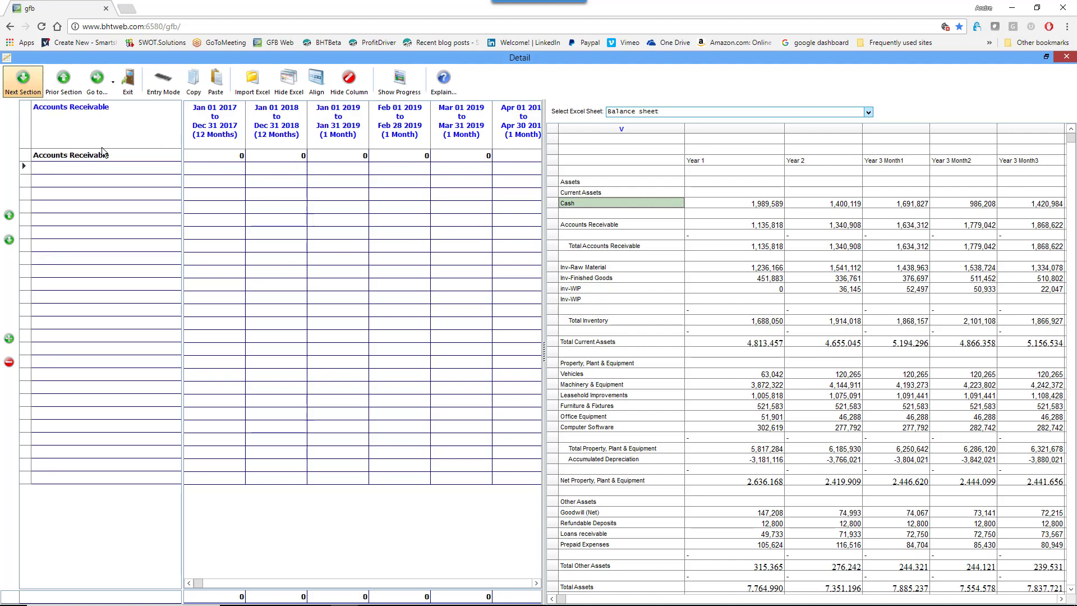
pyautogui.click(605, 247)
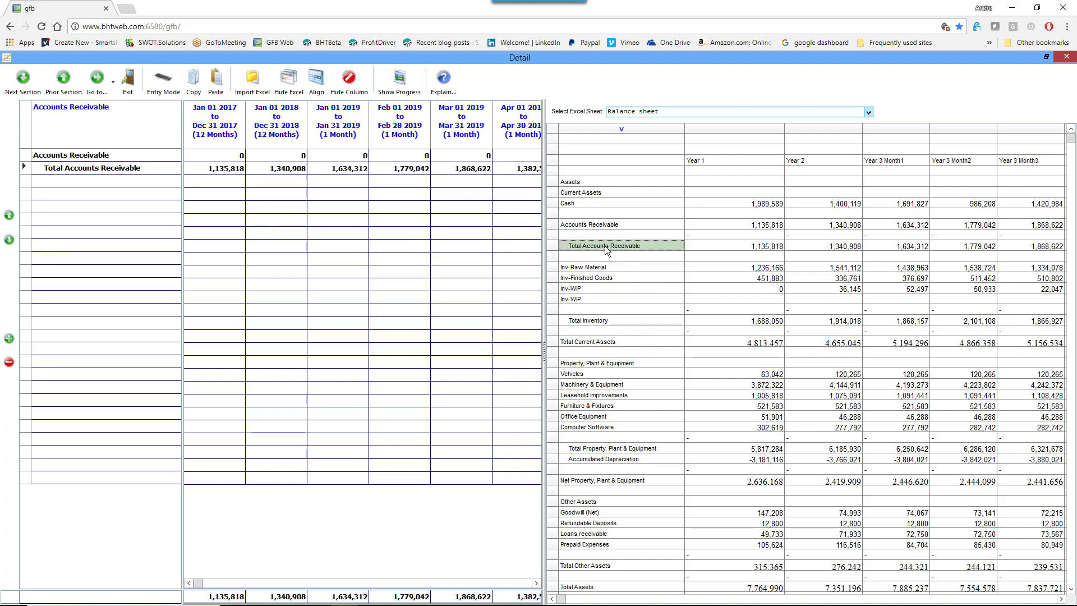
pyautogui.click(23, 78)
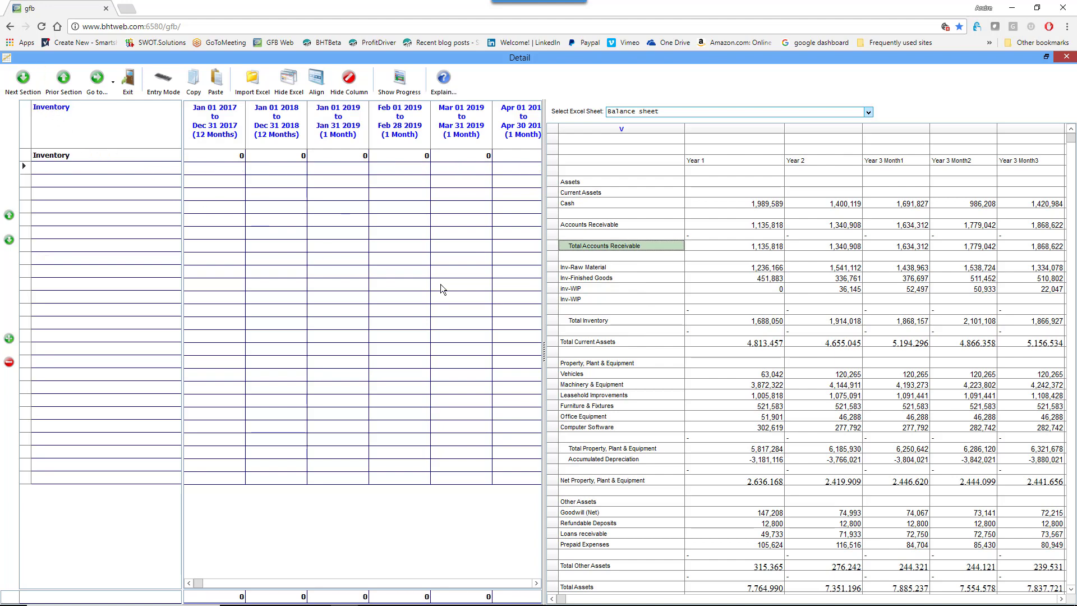
pyautogui.doubleClick(576, 322)
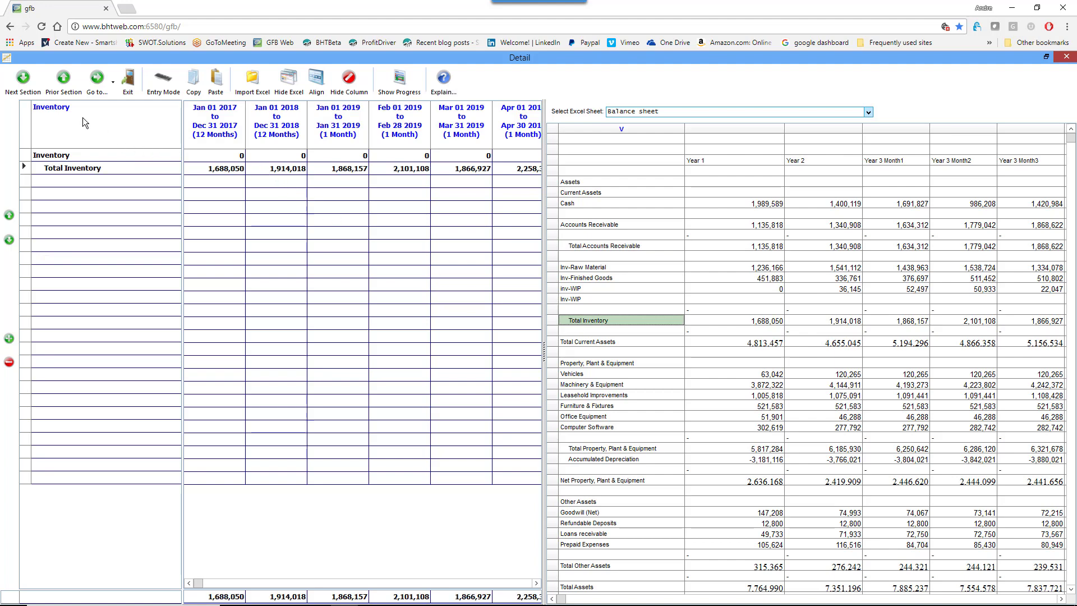
# Step: Advance to the Other Current Assets section and bring in the Loans receivable, Prepaid Expenses and Refundable Deposits rows
pyautogui.click(23, 84)
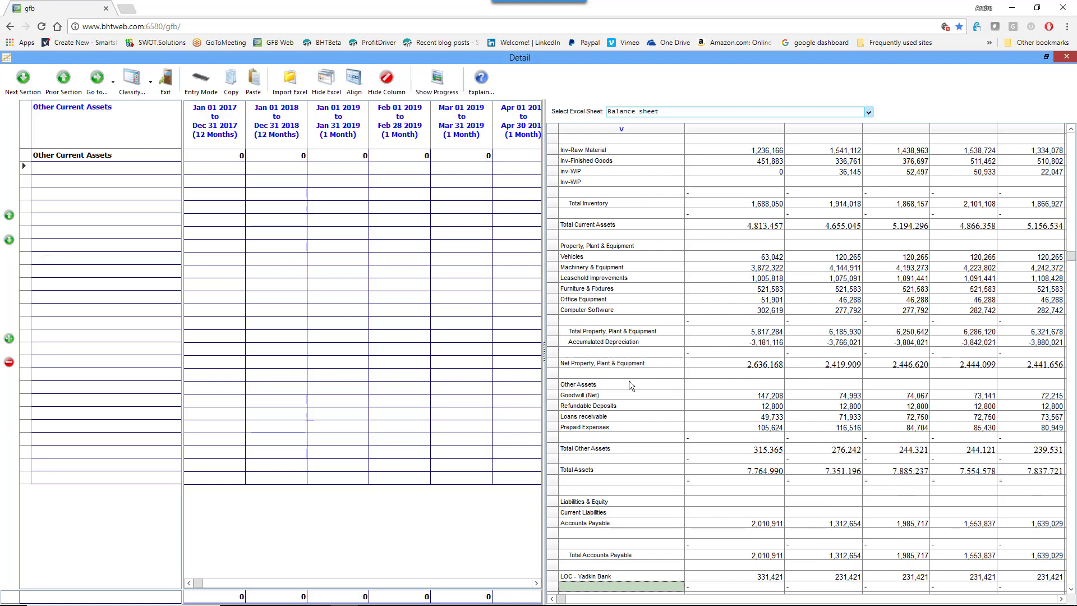
pyautogui.click(591, 418)
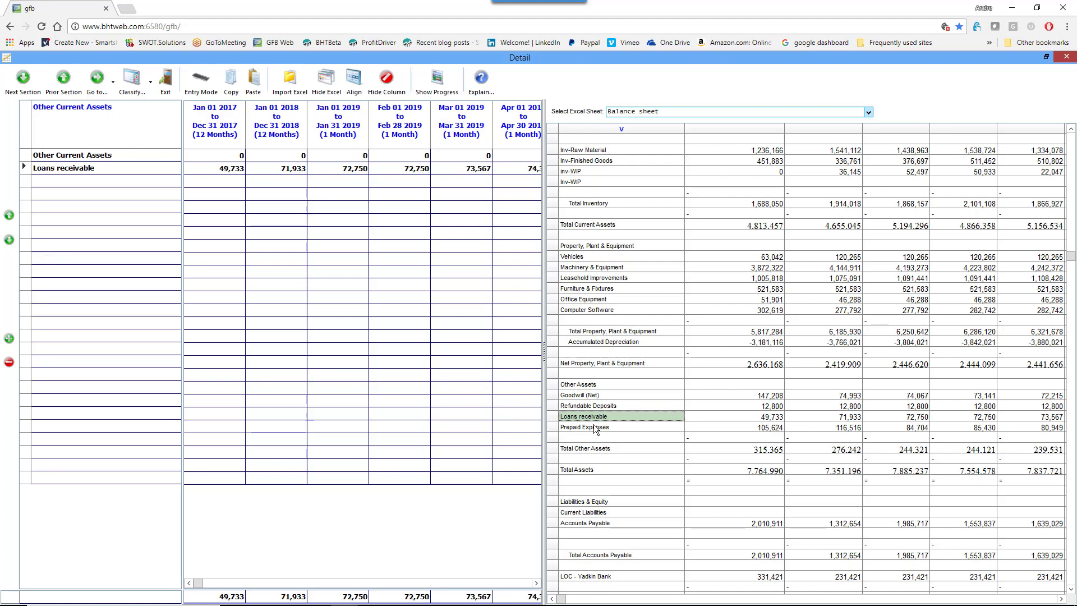
pyautogui.click(596, 429)
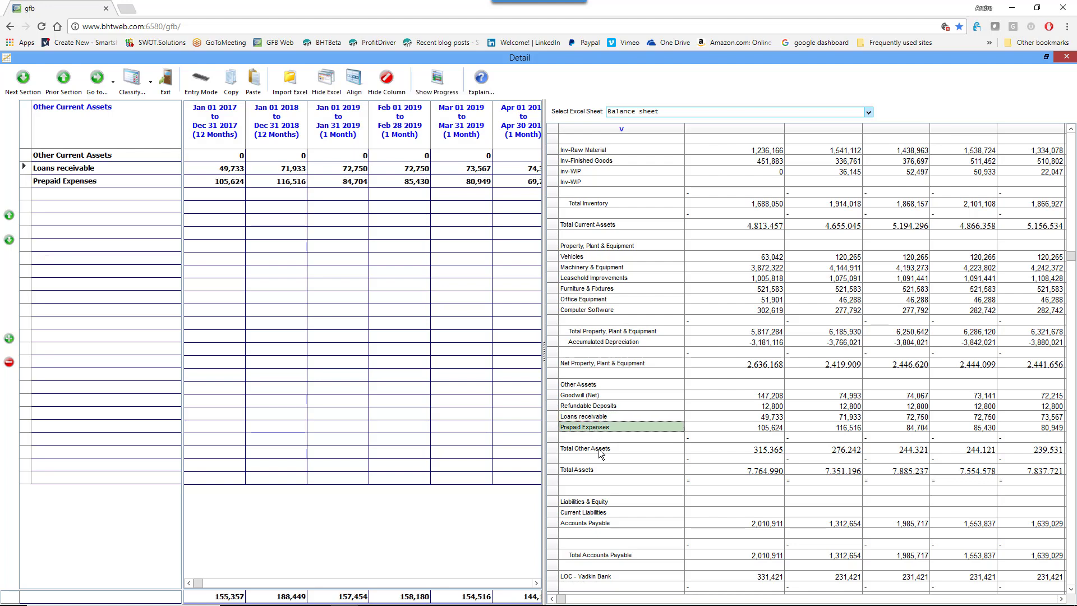
pyautogui.click(597, 405)
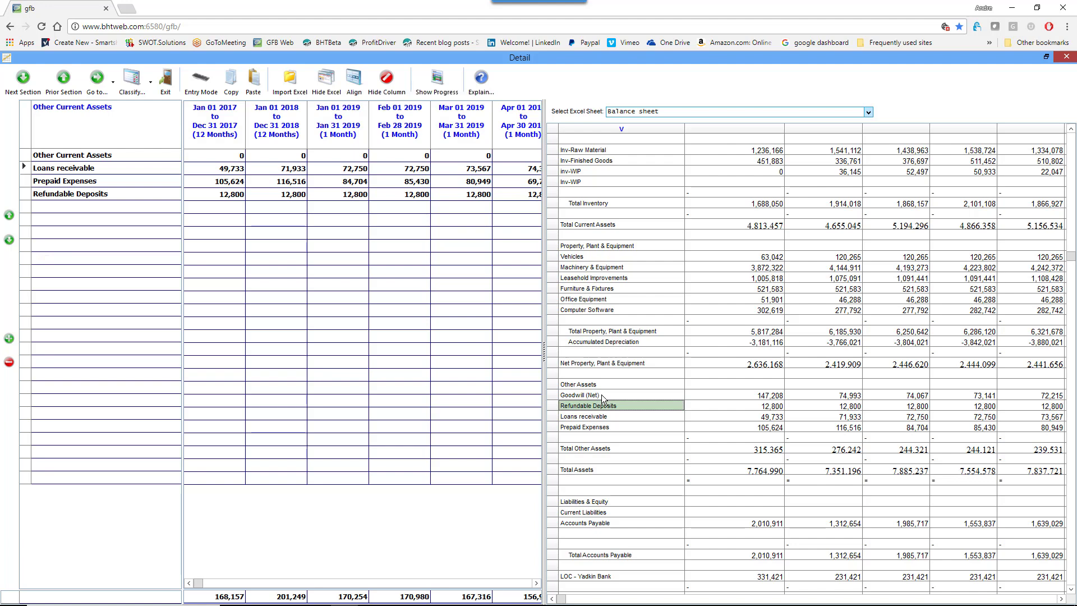
# Step: Bring Net Property, Plant & Equipment into the Net Fixed Assets section and Goodwill (Net) into the Investments section
pyautogui.click(23, 82)
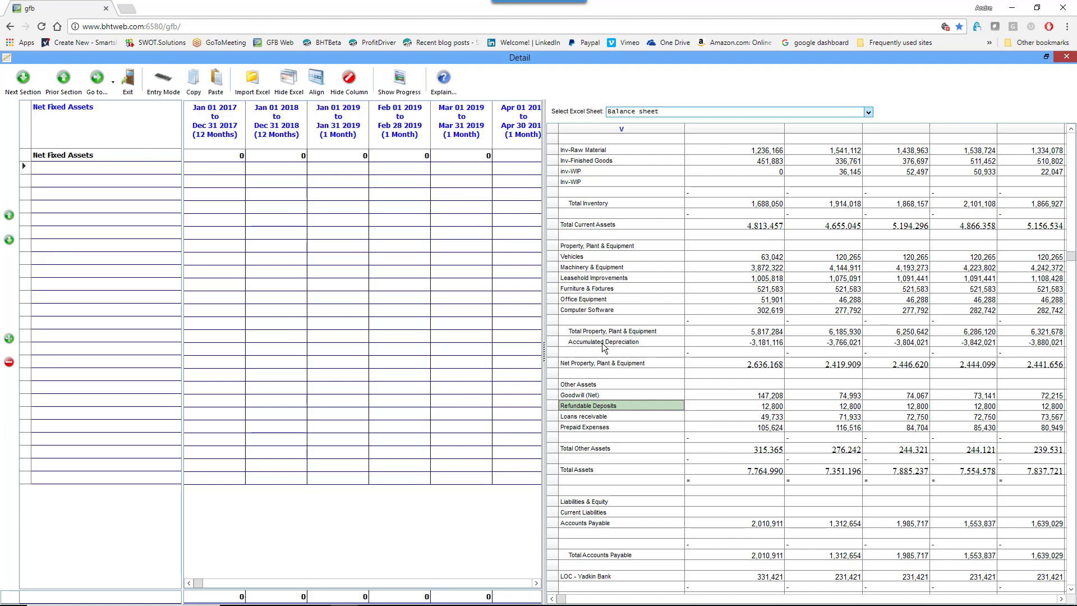
pyautogui.doubleClick(603, 363)
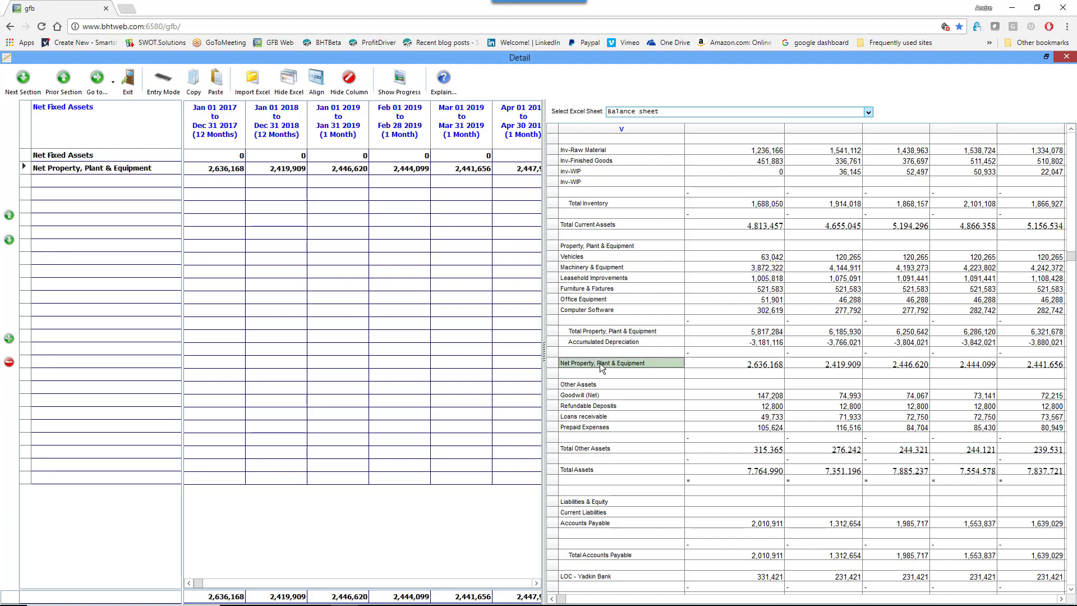
pyautogui.click(22, 78)
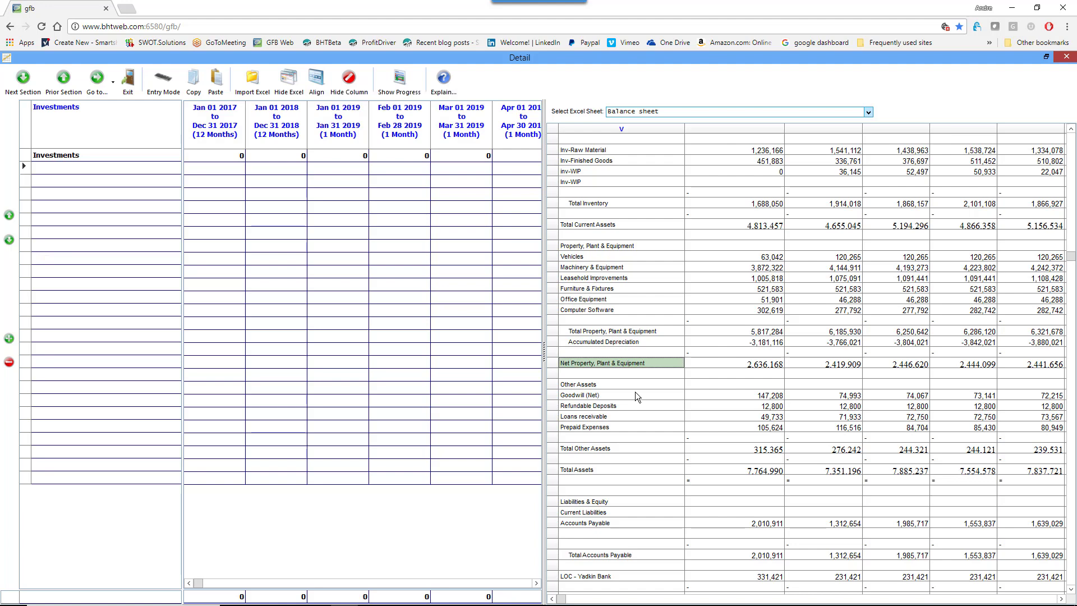
pyautogui.click(607, 396)
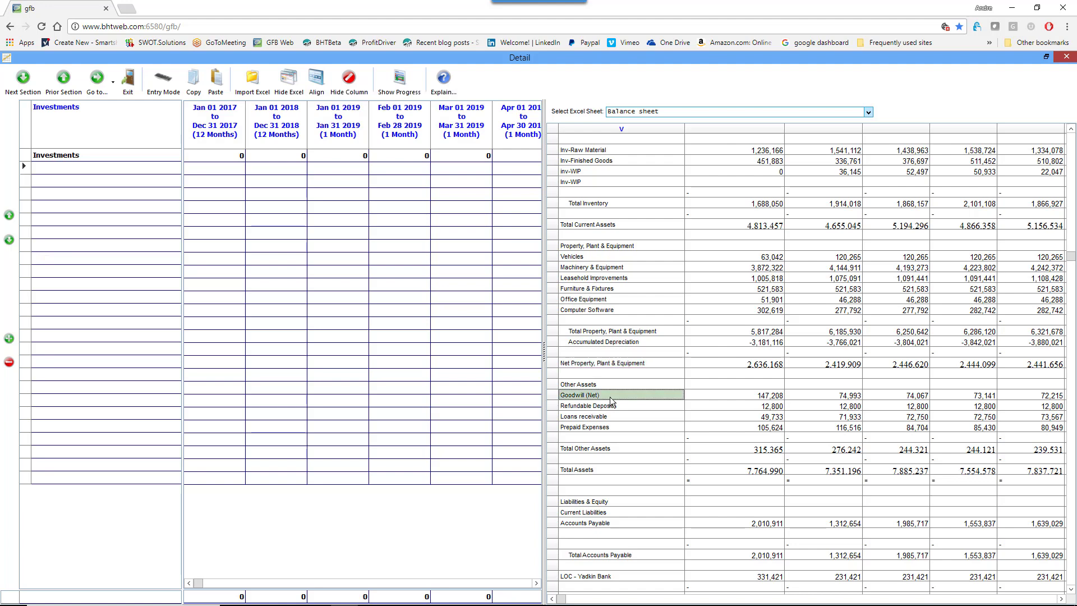
pyautogui.doubleClick(610, 397)
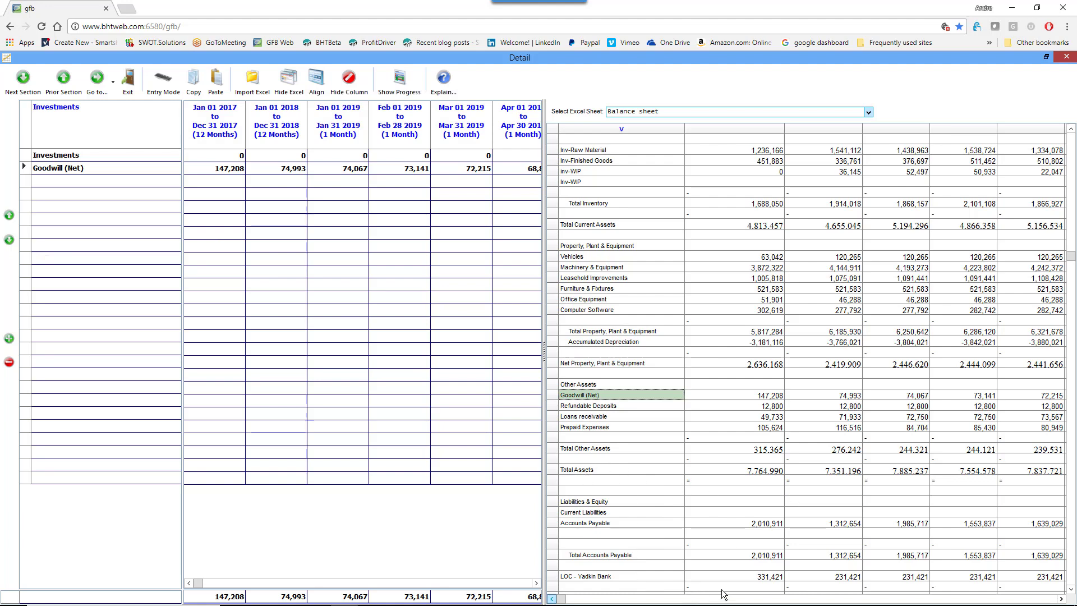
# Step: Show the progress recap and compare its Total Assets with the balance sheet's Total Assets for the latest months
pyautogui.click(1051, 600)
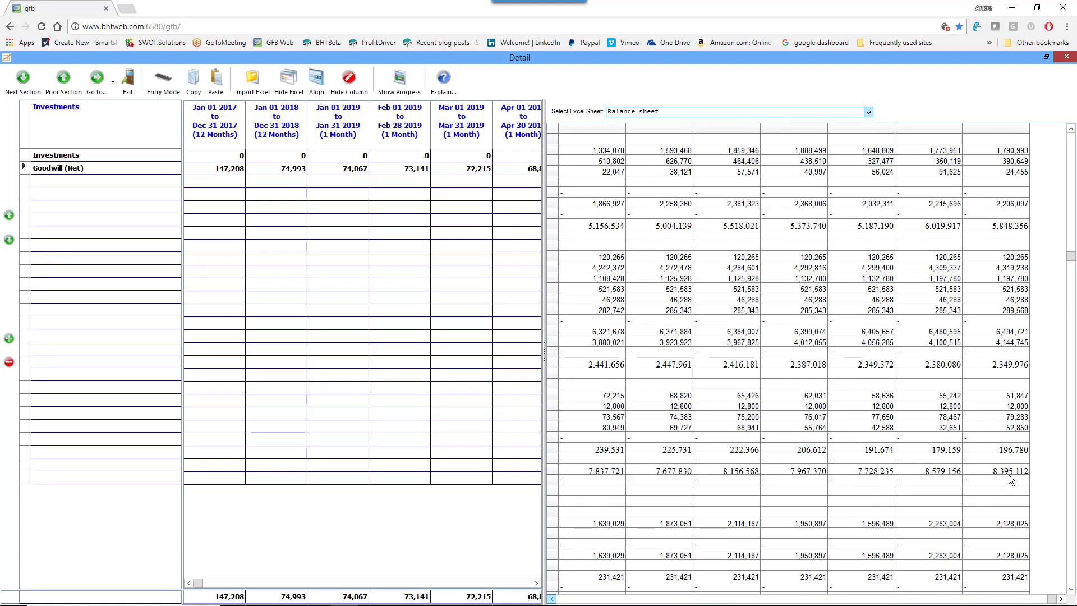
pyautogui.click(394, 84)
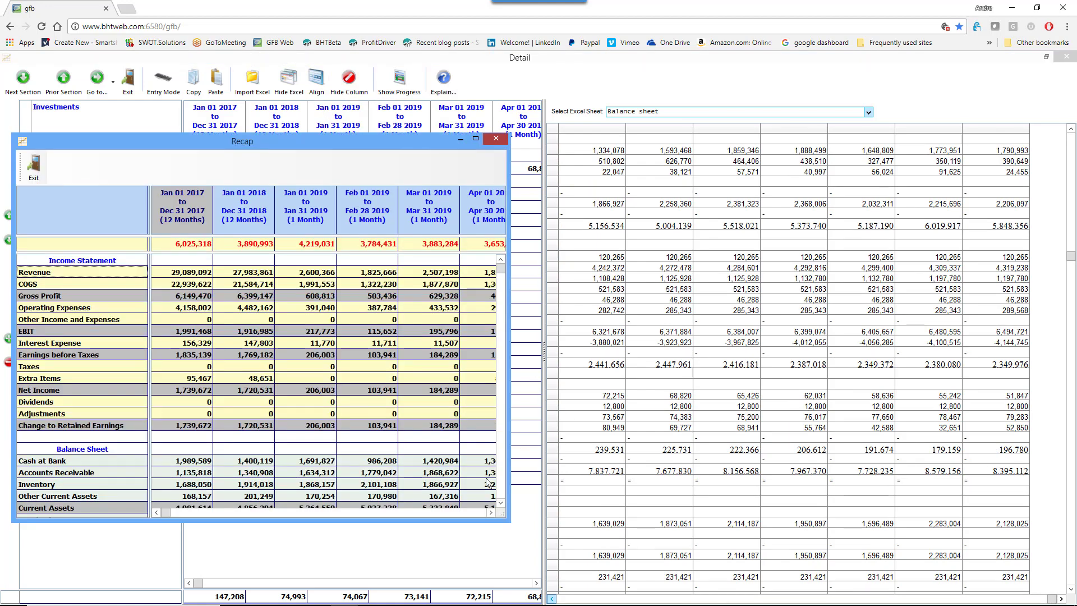
pyautogui.click(470, 513)
pyautogui.click(470, 512)
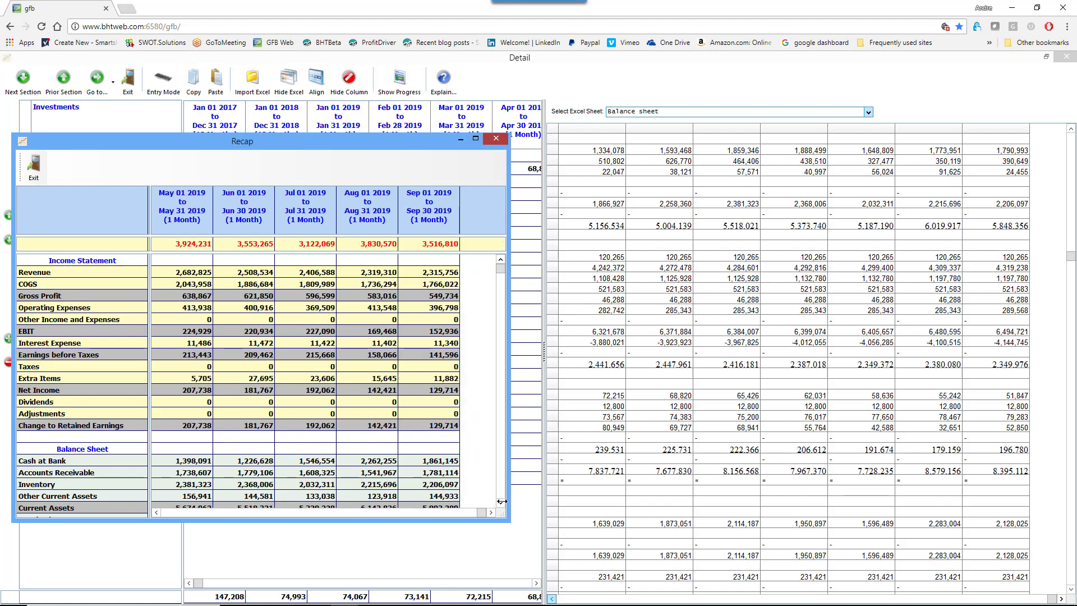
pyautogui.click(502, 502)
pyautogui.click(502, 502)
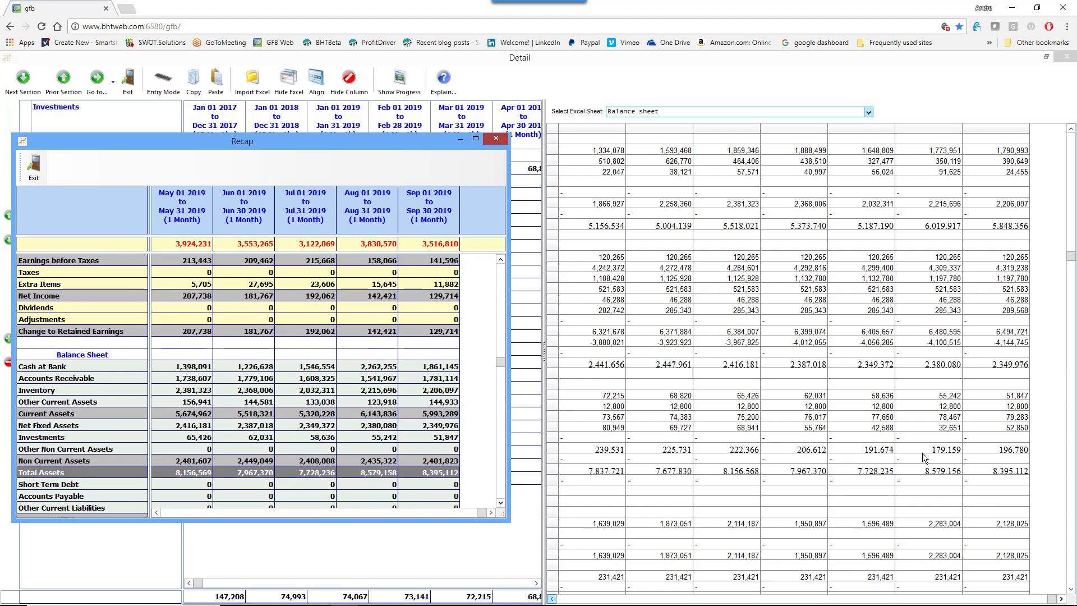
# Step: Close the recap, skip the Other Non Current Assets section and bring the LOC - Yadkin Bank row into the Short Term Debt section
pyautogui.click(32, 165)
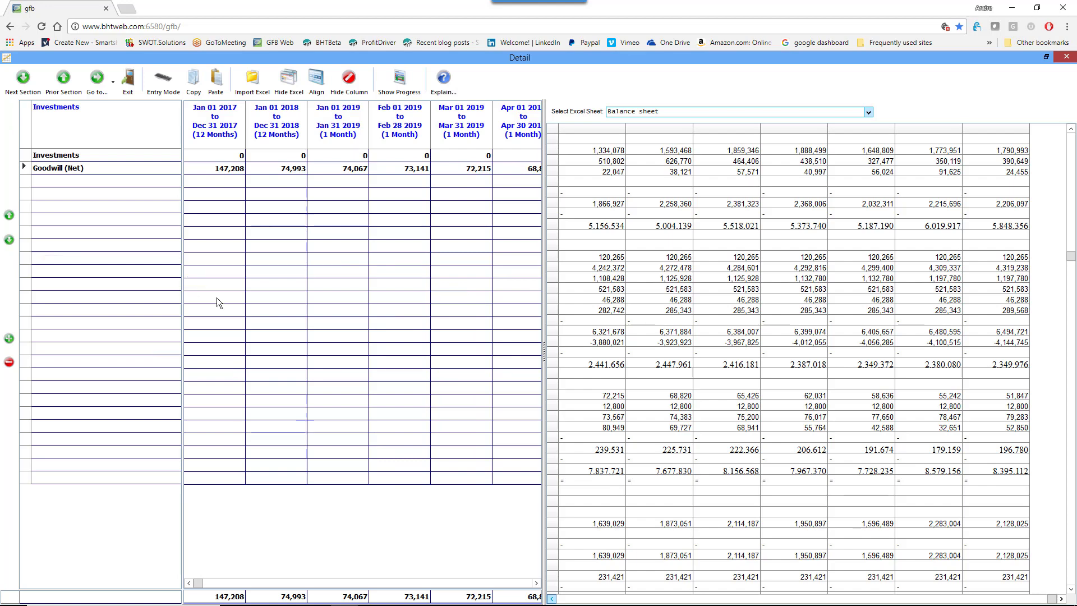
pyautogui.click(575, 599)
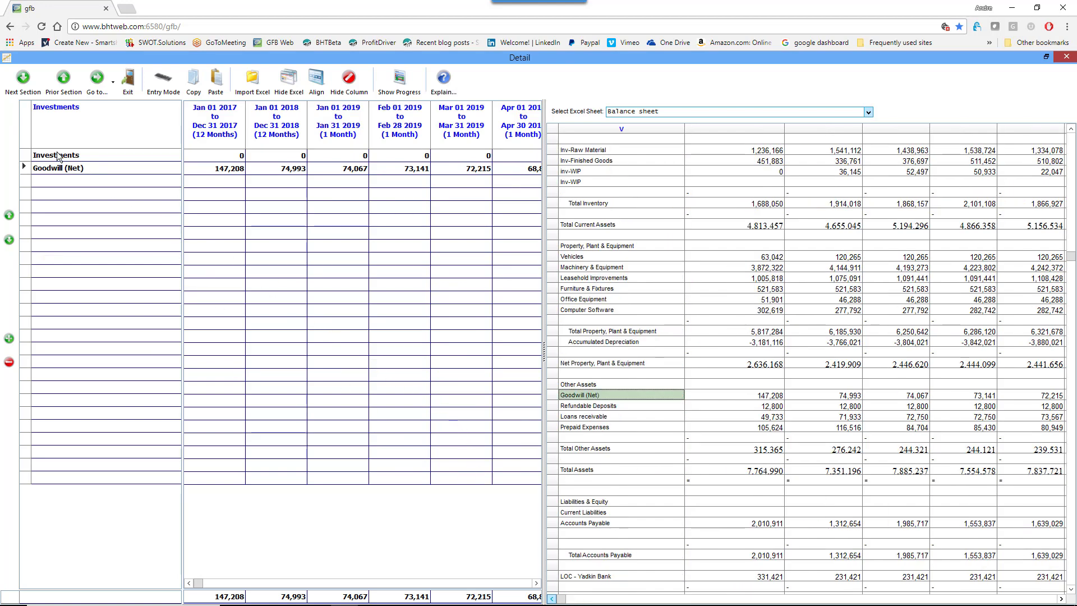
pyautogui.click(19, 94)
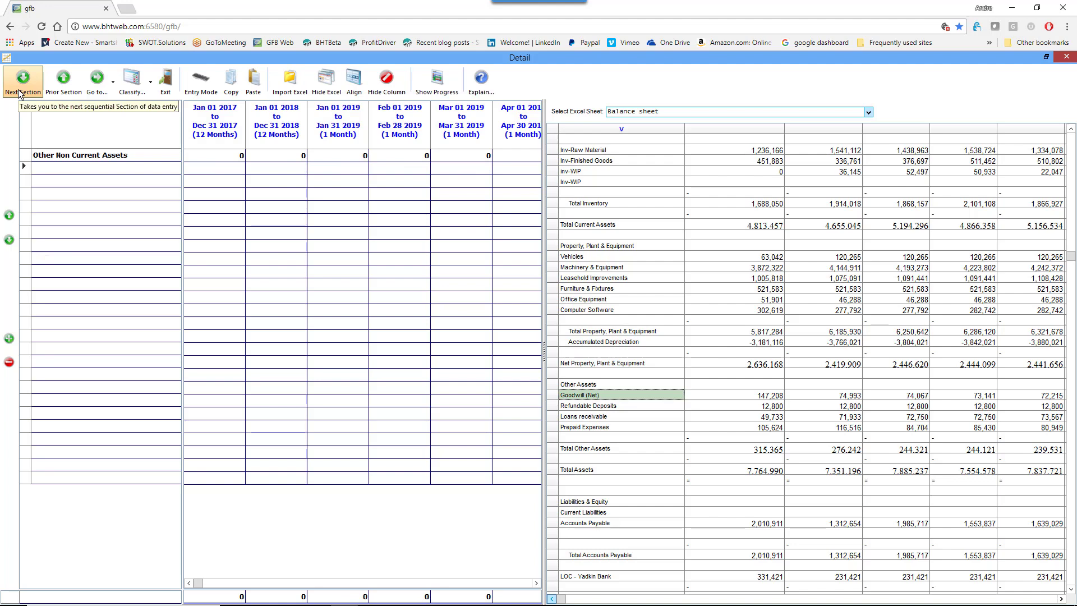
pyautogui.click(20, 94)
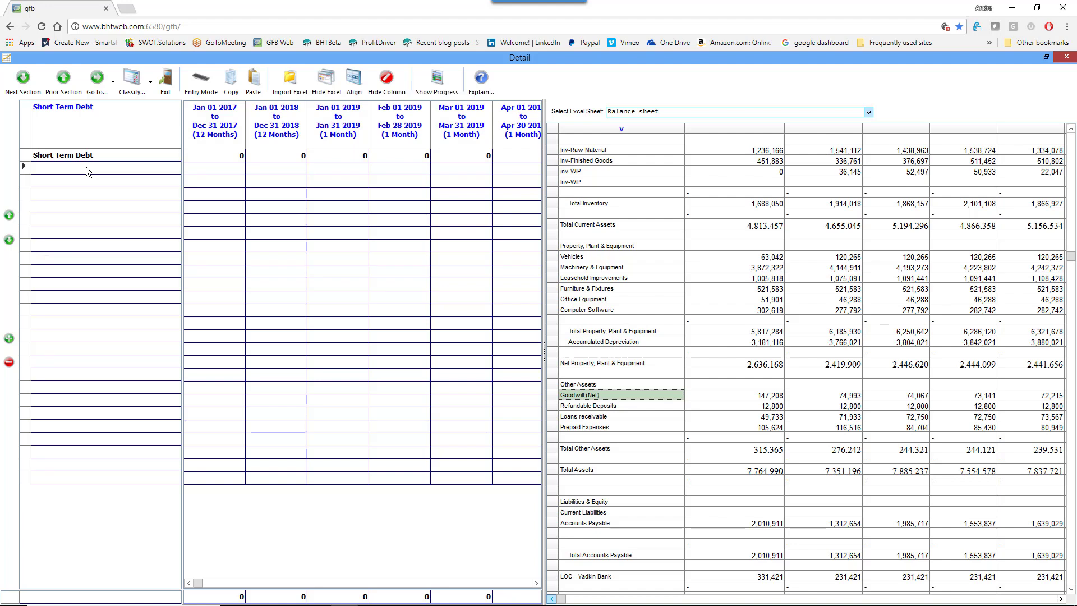
pyautogui.click(627, 343)
pyautogui.scroll(-7, 631, 352)
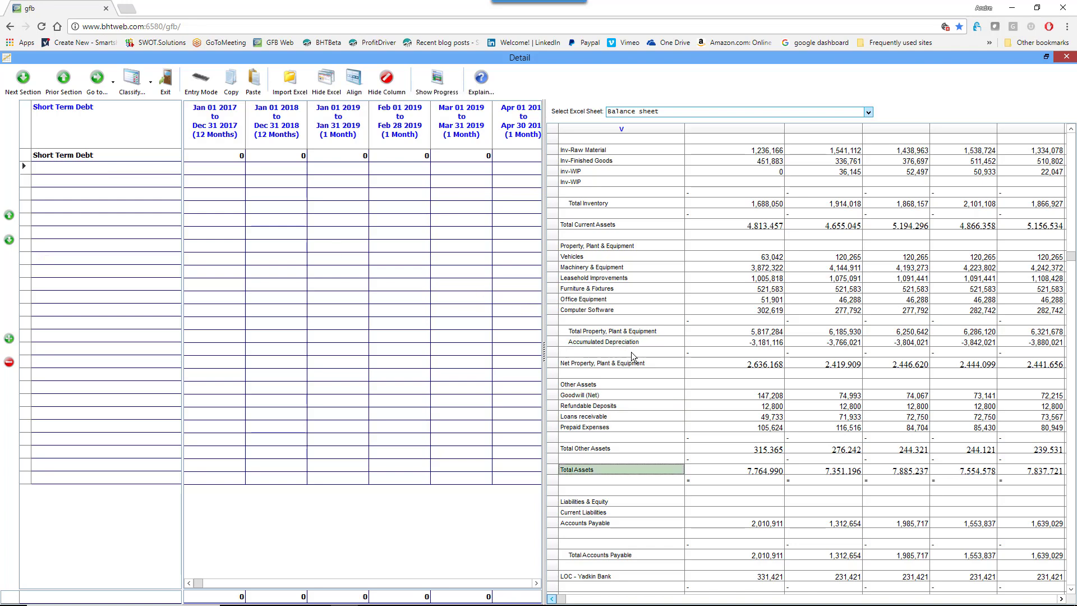
pyautogui.scroll(-8, 625, 355)
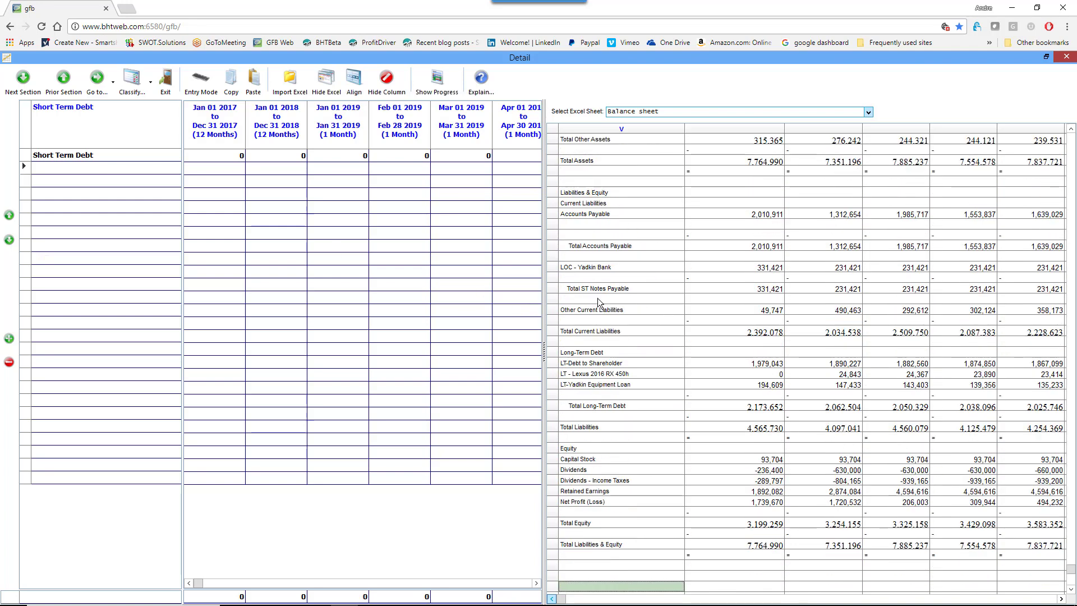
pyautogui.click(588, 267)
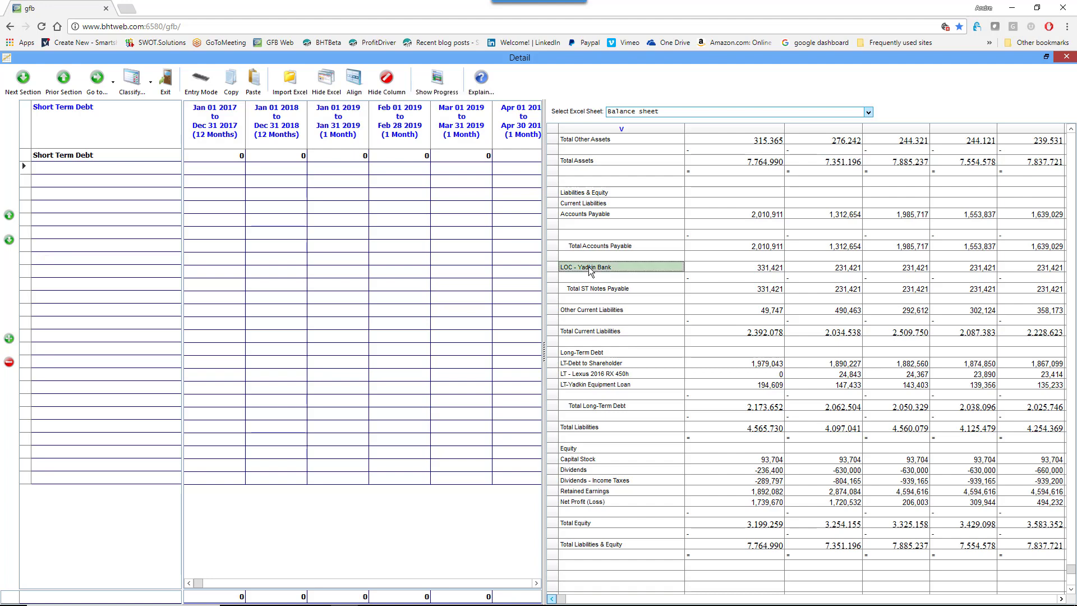
pyautogui.doubleClick(588, 267)
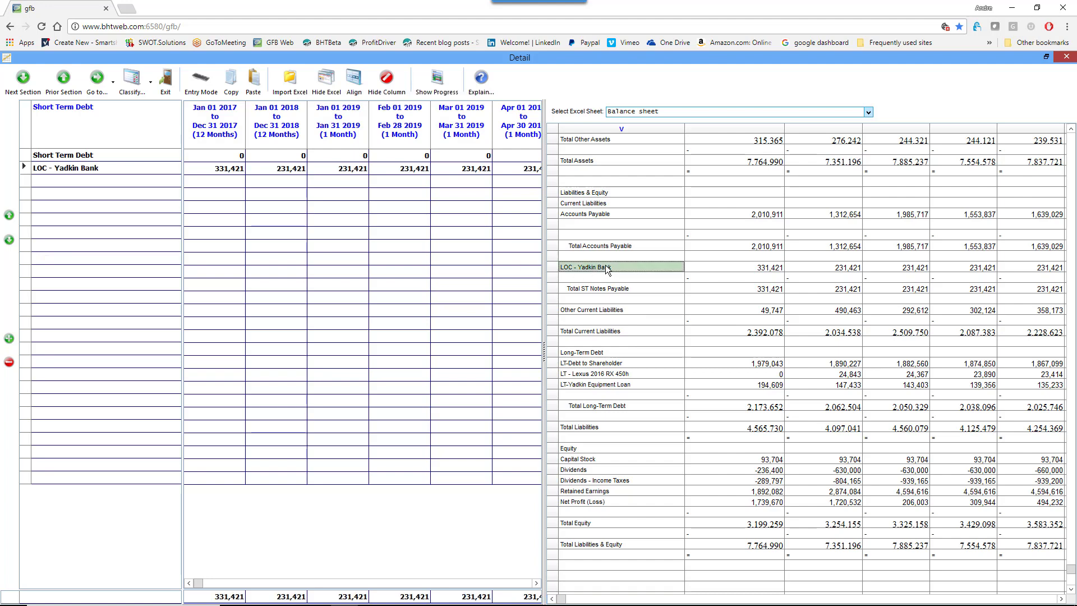
# Step: Bring Accounts Payable into the Accounts Payable section and Other Current Liabilities into the Other Current Liabilities section
pyautogui.scroll(3, 607, 265)
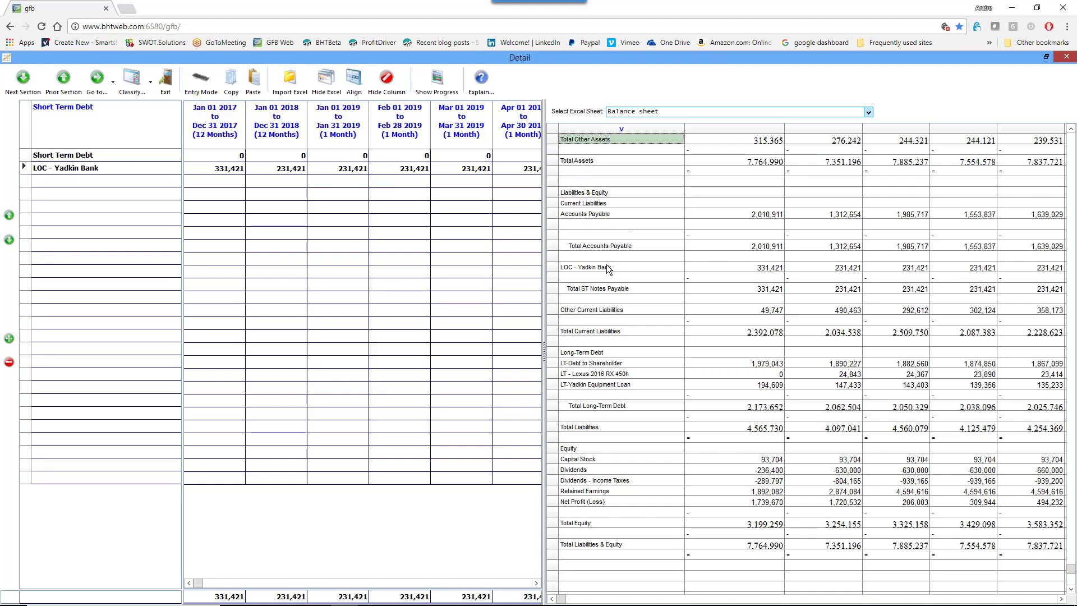
pyautogui.scroll(1, 607, 264)
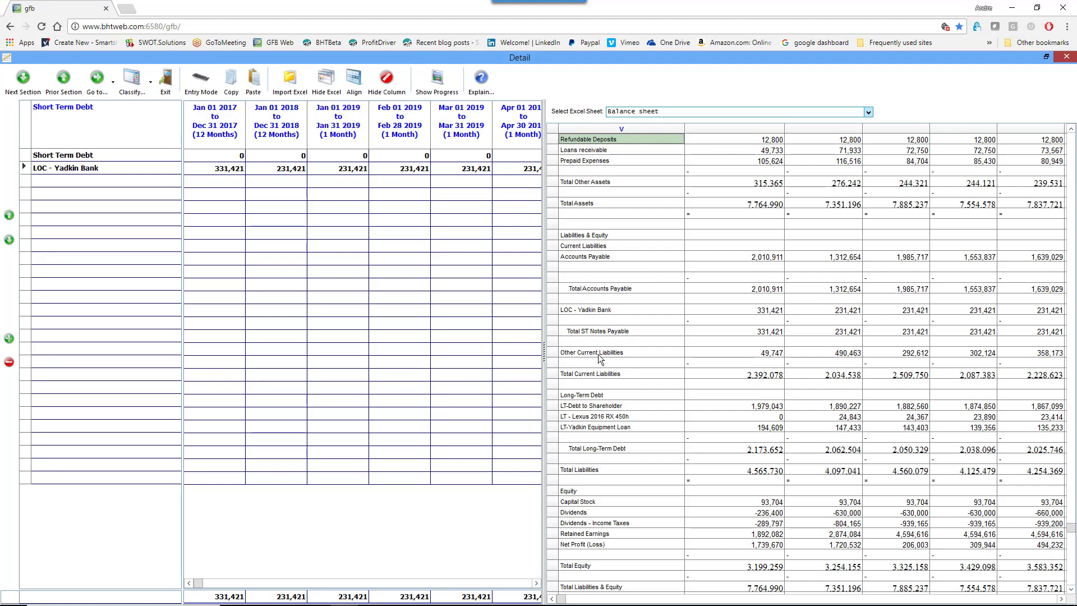
pyautogui.click(24, 87)
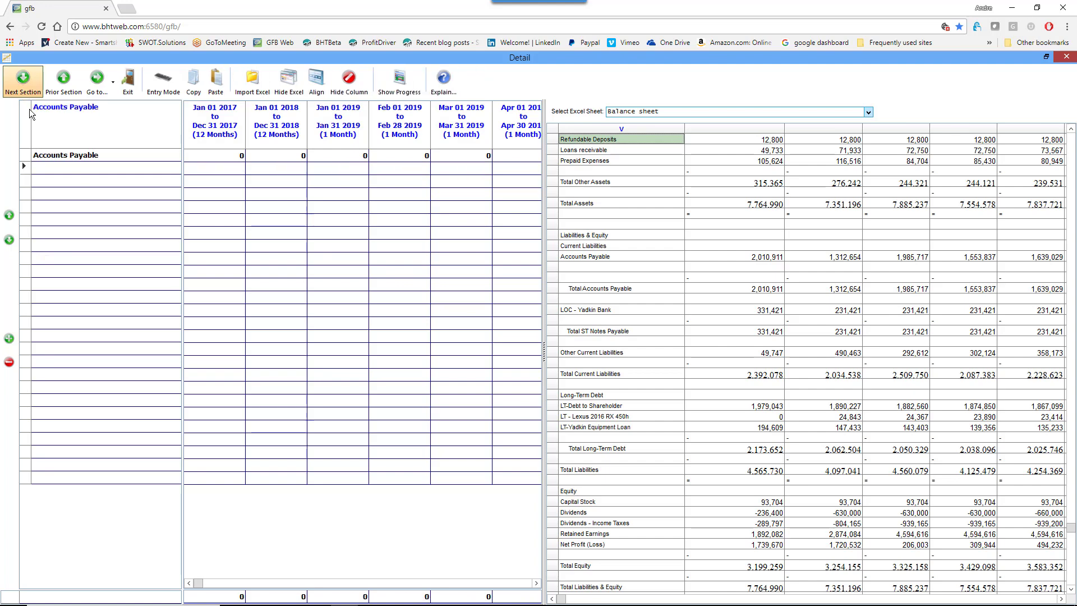
pyautogui.click(579, 258)
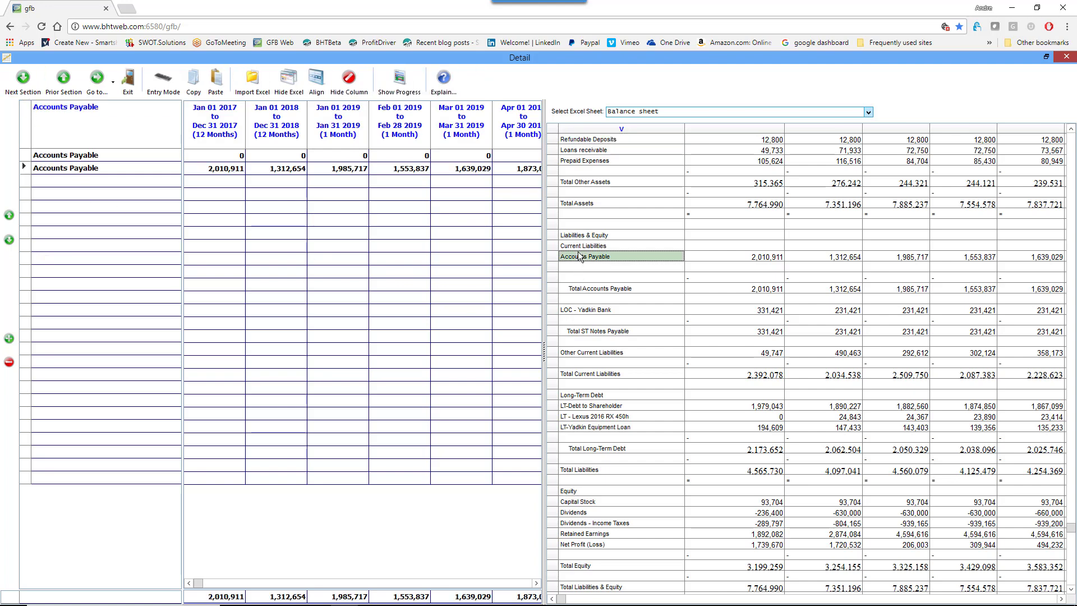
pyautogui.click(23, 83)
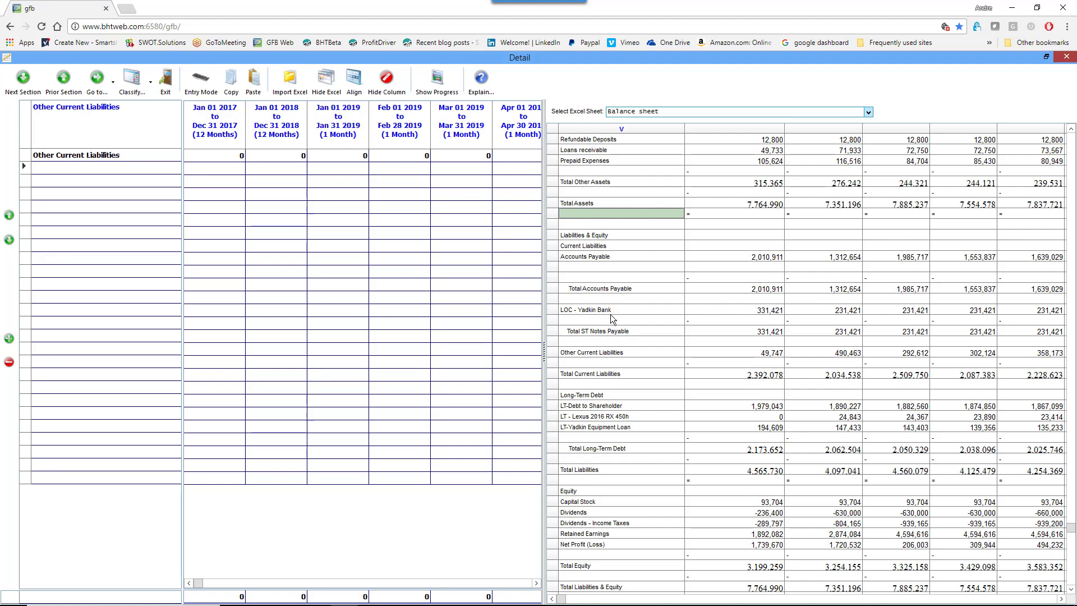
pyautogui.click(594, 353)
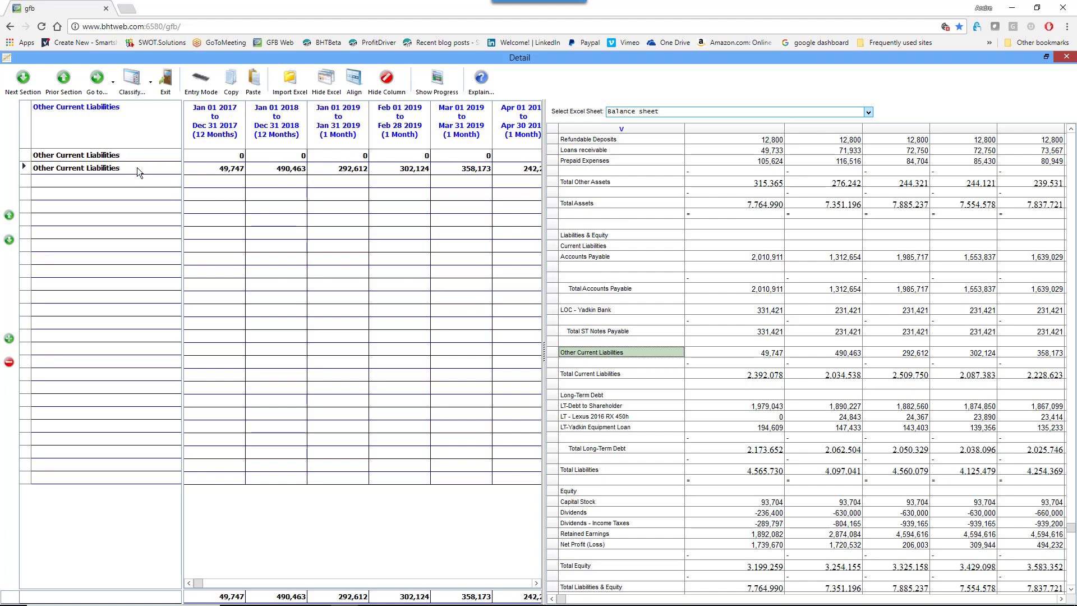
# Step: Advance to the Long Term Debt section and bring in LT-Debt to Shareholder, LT - Lexus 2016 RX 450h and LT-Yadkin Equipment Loan
pyautogui.click(23, 79)
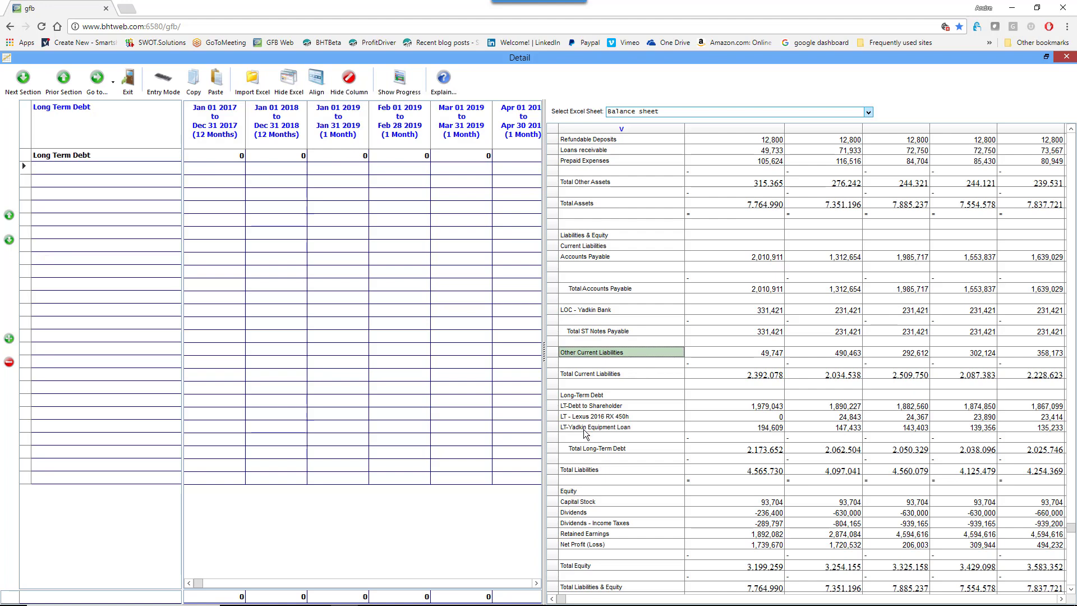
pyautogui.click(584, 407)
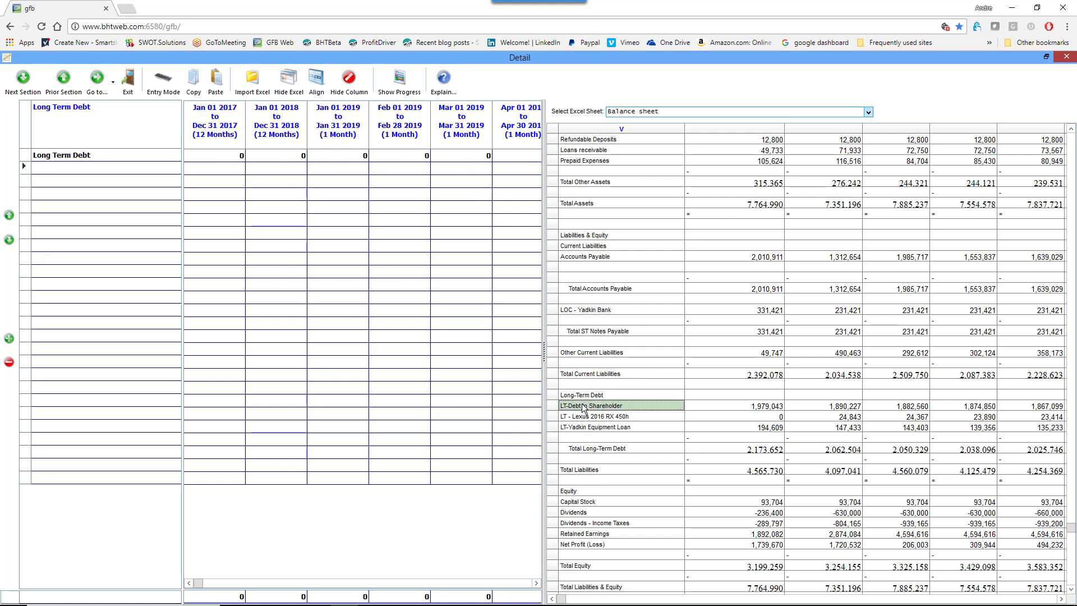
pyautogui.click(585, 418)
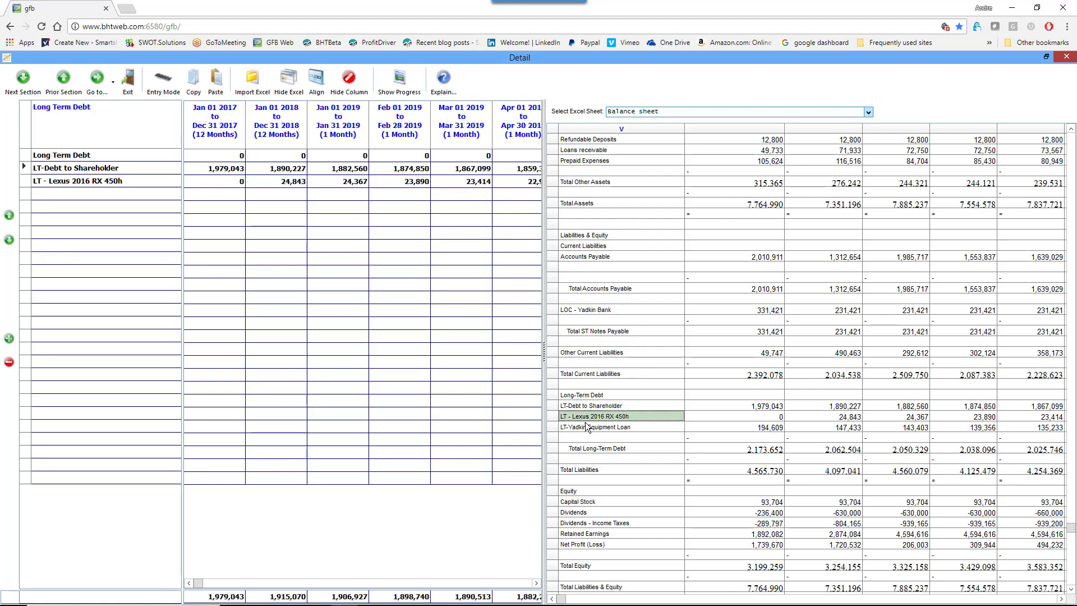
pyautogui.click(585, 427)
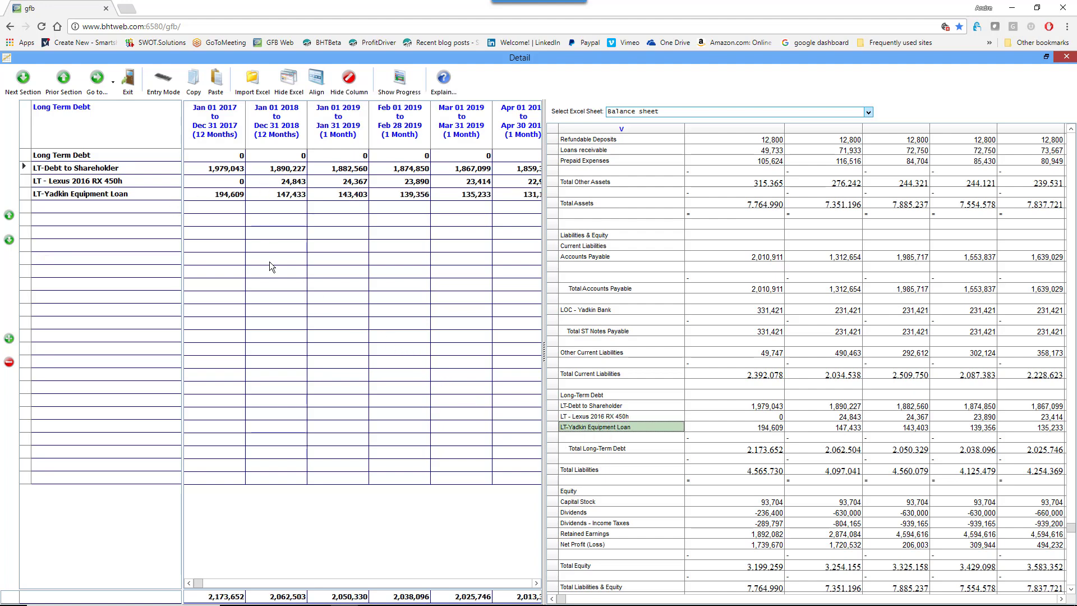
# Step: Skip the Other Non Current Liabilities section and bring the Capital Stock row into the Shares section
pyautogui.click(21, 79)
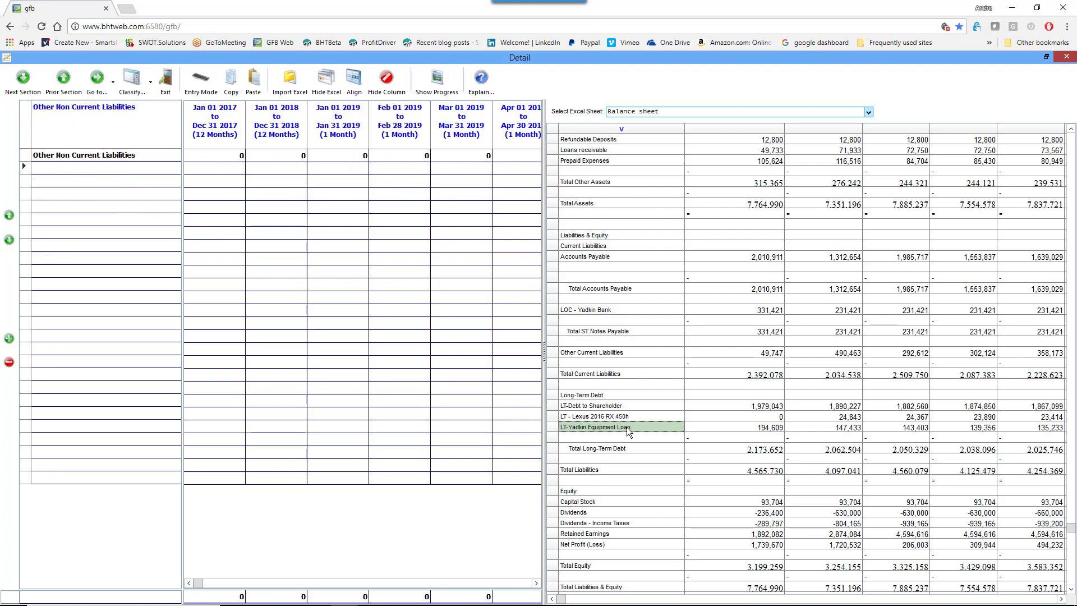
pyautogui.click(22, 78)
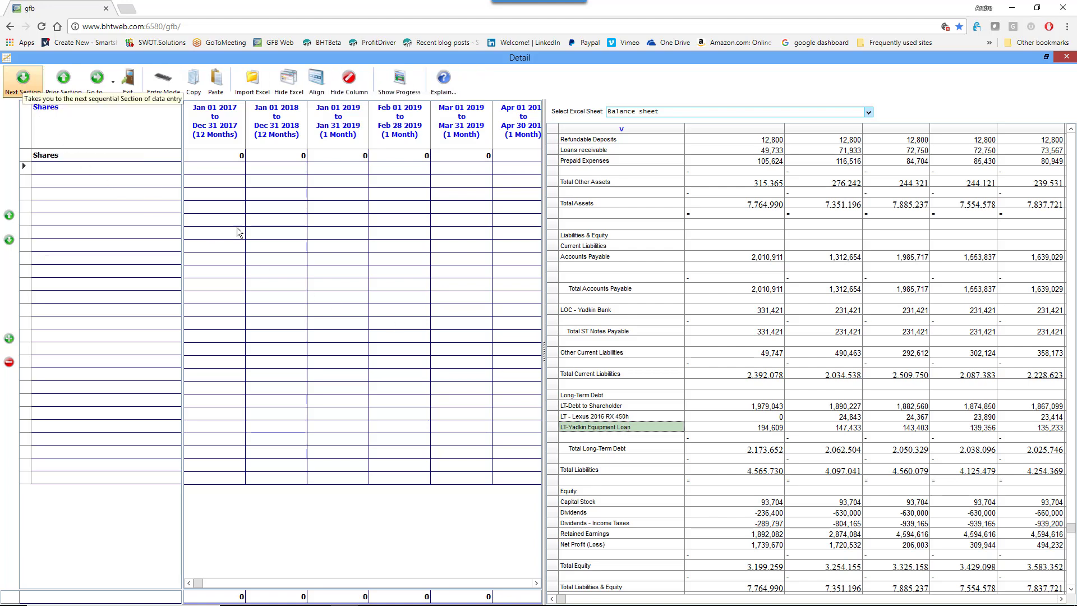
pyautogui.click(627, 490)
pyautogui.press('Down')
pyautogui.press('Down')
pyautogui.press('Down')
pyautogui.press('Down')
pyautogui.press('Down')
pyautogui.press('Down')
pyautogui.press('Down')
pyautogui.press('Down')
pyautogui.press('Down')
pyautogui.press('Down')
pyautogui.press('Down')
pyautogui.press('Down')
pyautogui.press('Down')
pyautogui.press('Down')
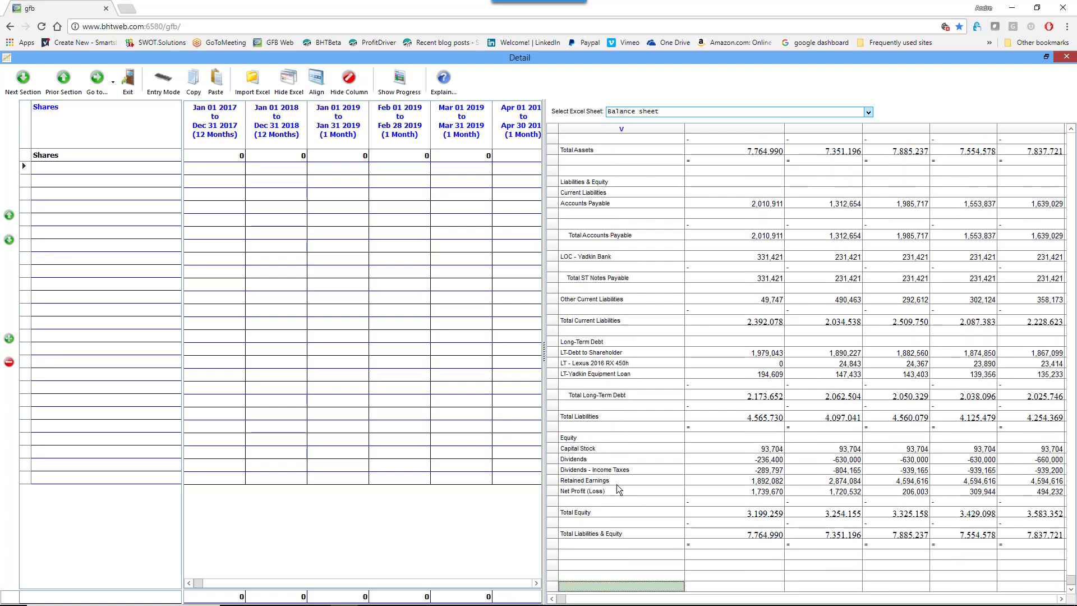
pyautogui.click(611, 448)
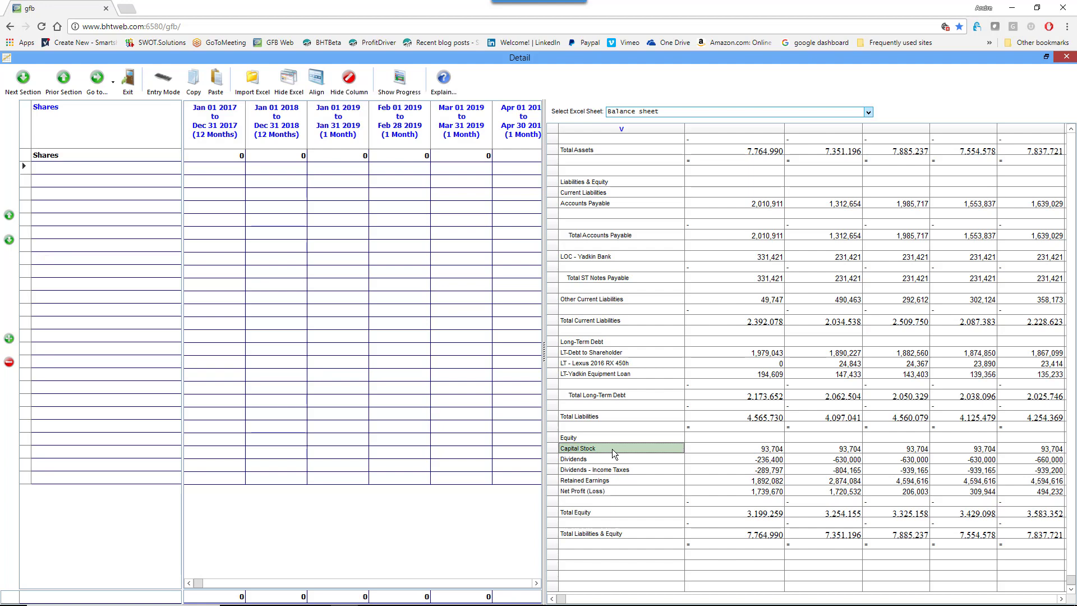
pyautogui.doubleClick(612, 449)
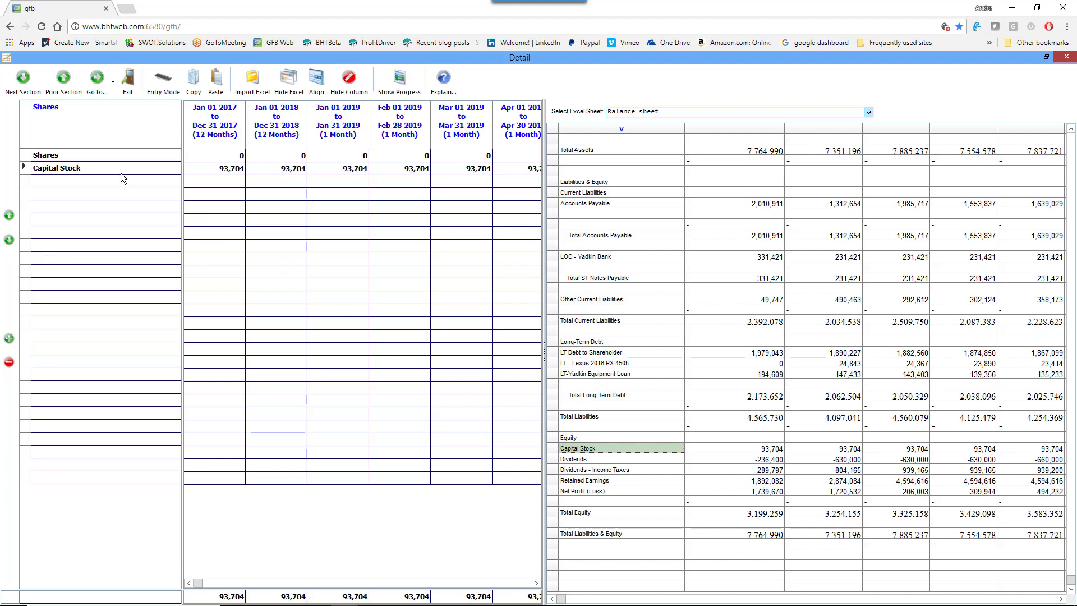
# Step: Bring Dividends, Dividends - Income Taxes and Retained Earnings into the Other Equity section, and leave the detail entry
pyautogui.click(23, 82)
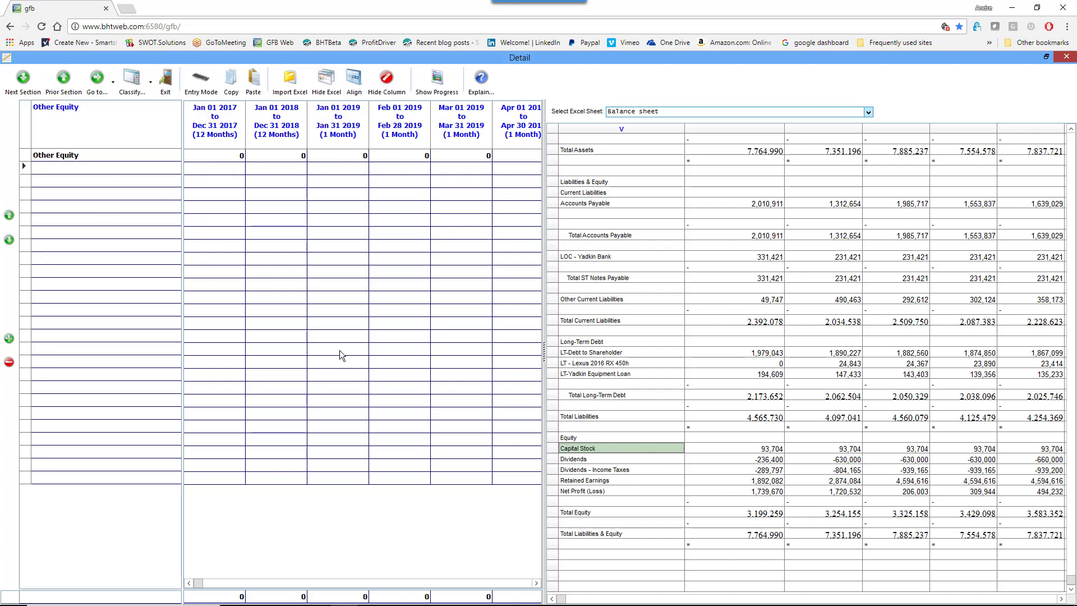
pyautogui.doubleClick(577, 459)
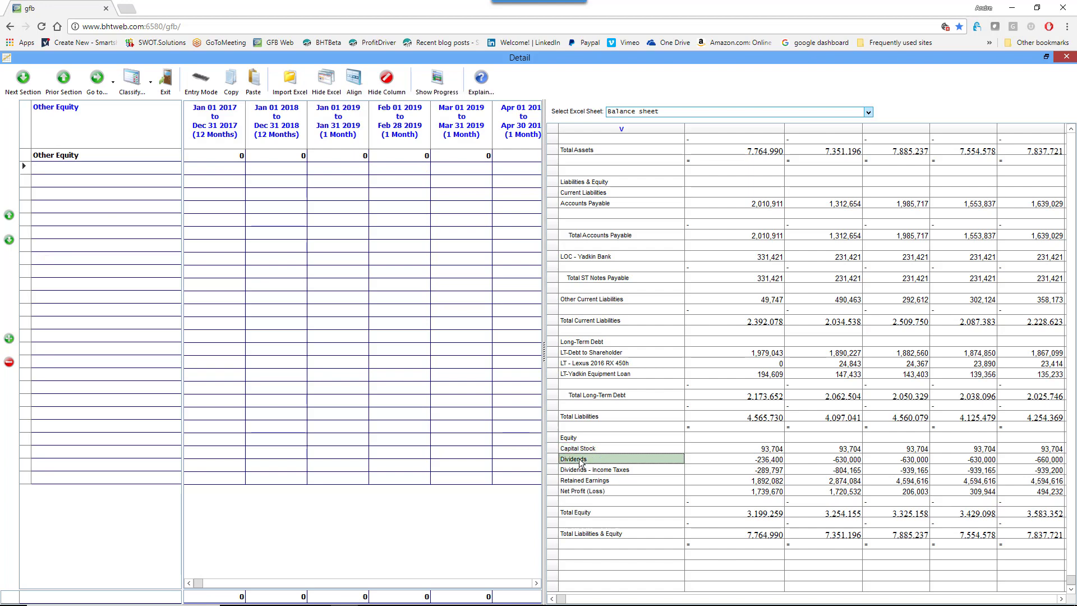
pyautogui.doubleClick(582, 471)
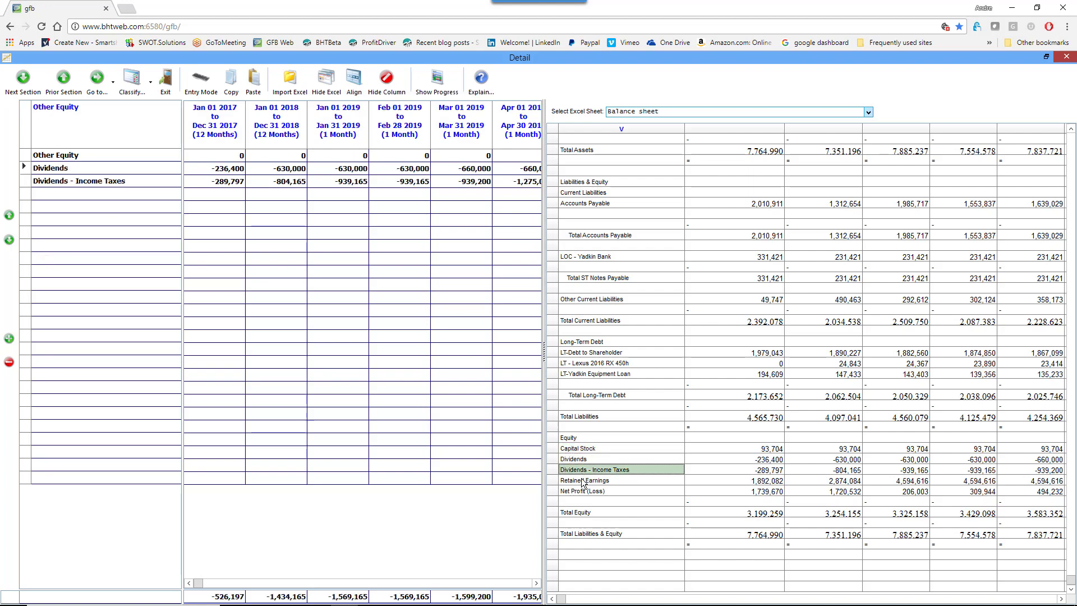
pyautogui.doubleClick(585, 481)
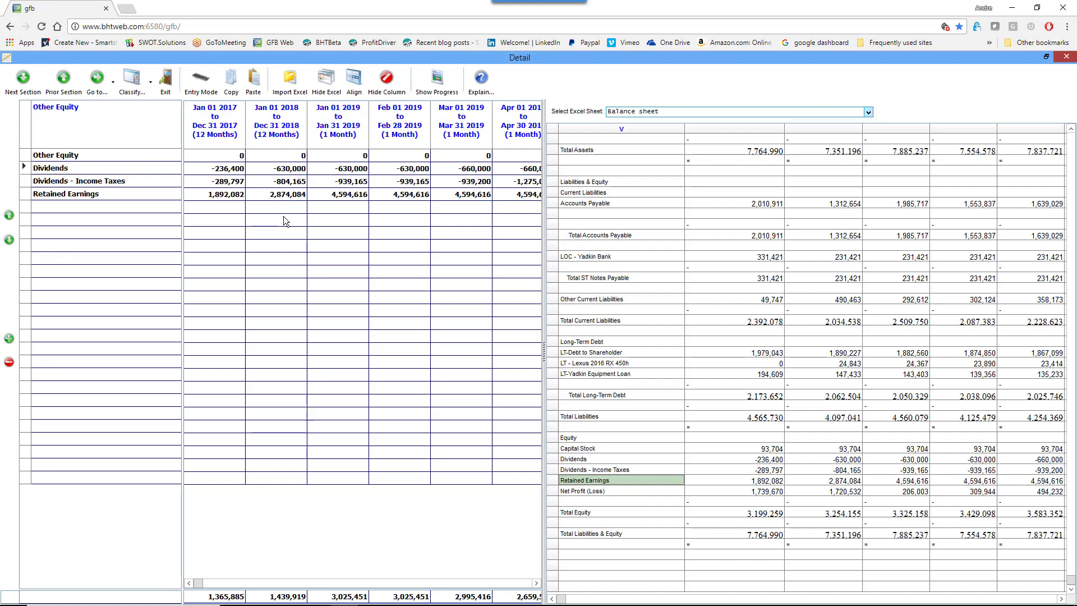
pyautogui.click(165, 80)
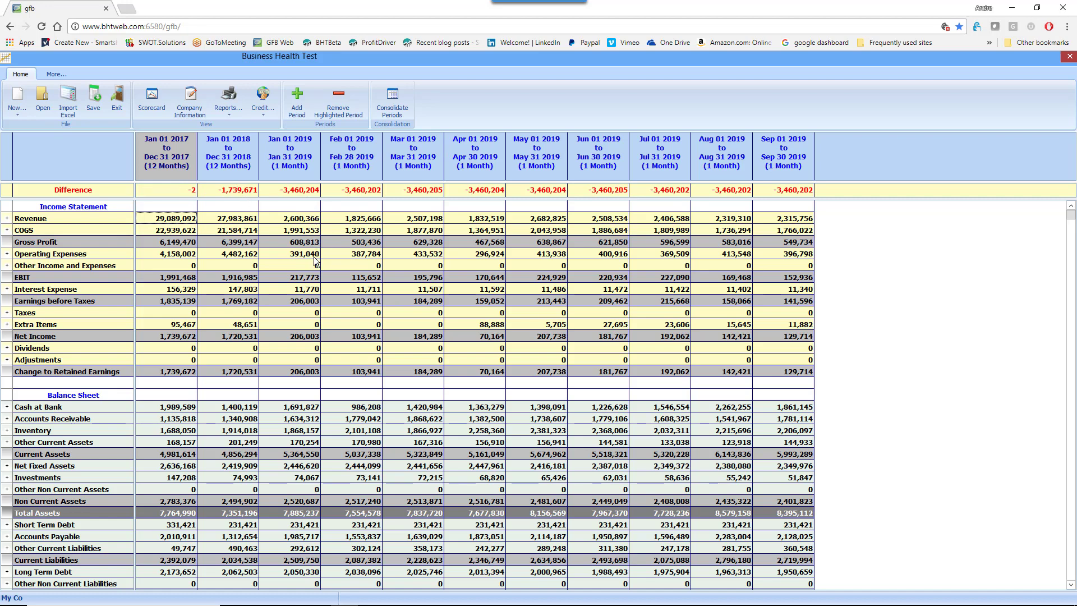
# Step: Switch to the Excel balance sheet, examine the Total Liabilities row and the equity rows for each period, and return to Business Health Test
pyautogui.scroll(-2, 314, 263)
pyautogui.hotkey('alt', 'Tab')
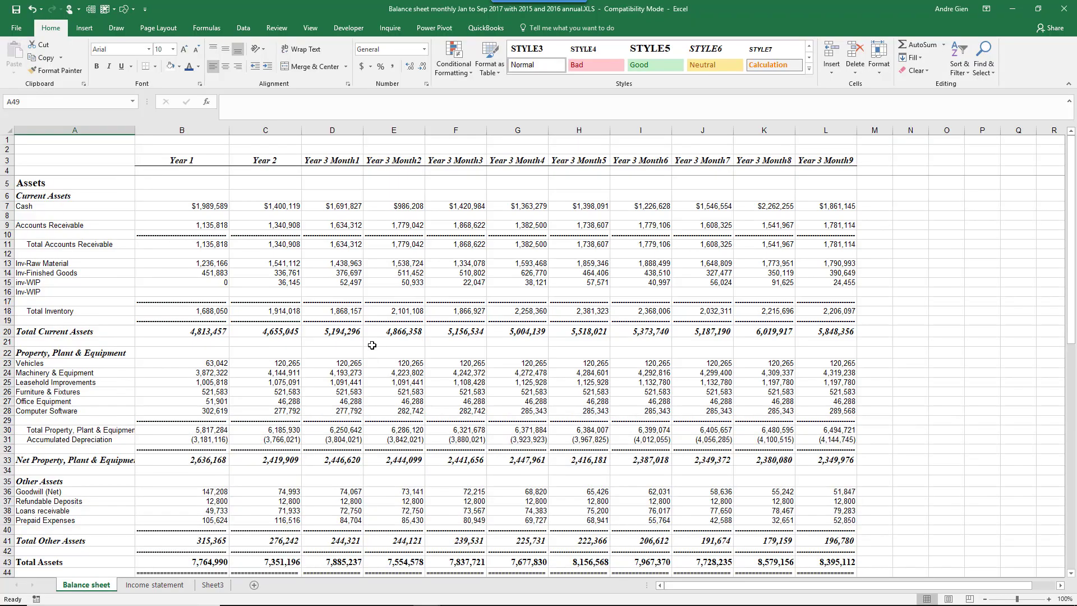
pyautogui.scroll(-2, 364, 328)
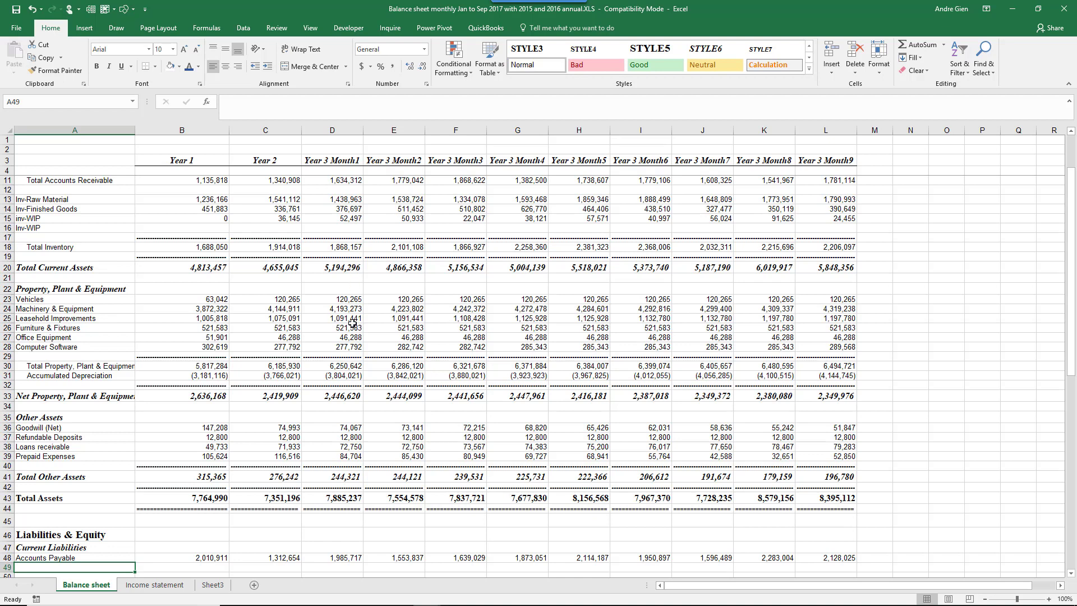
pyautogui.scroll(-3, 338, 392)
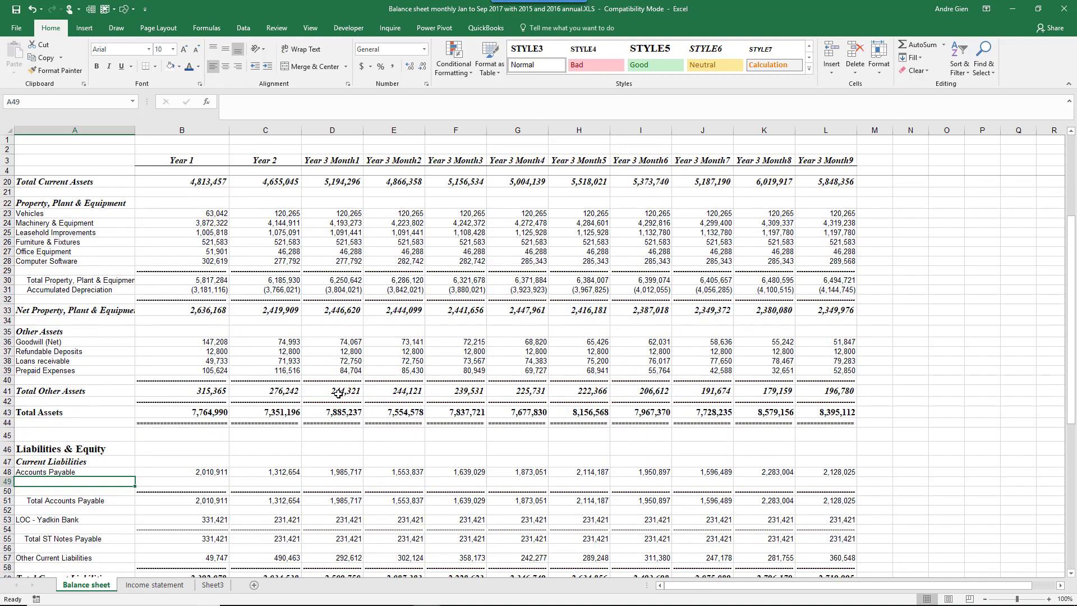
pyautogui.scroll(-10, 338, 393)
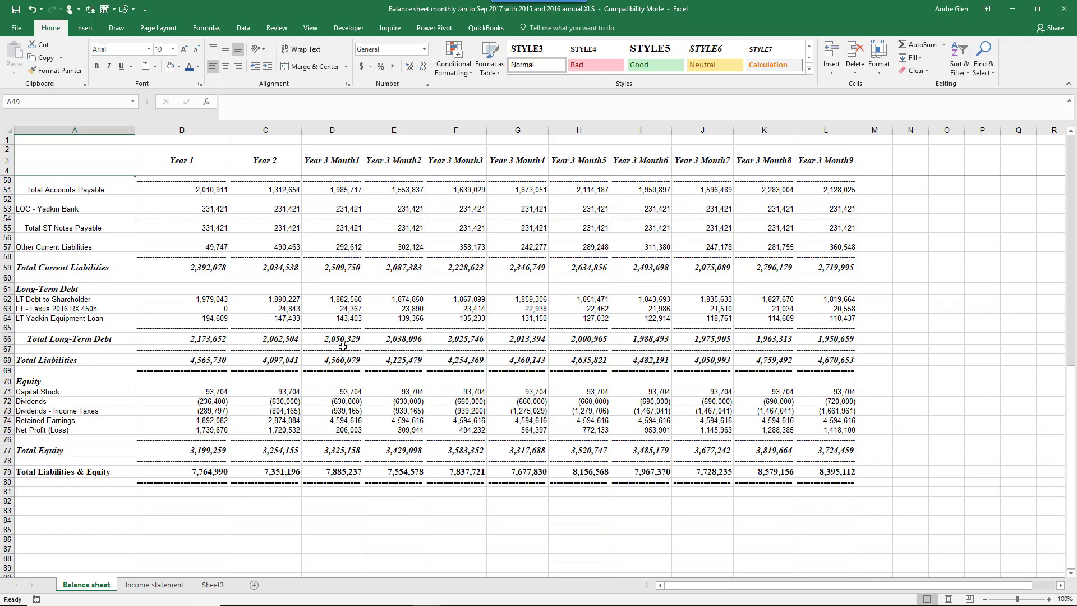
pyautogui.click(288, 359)
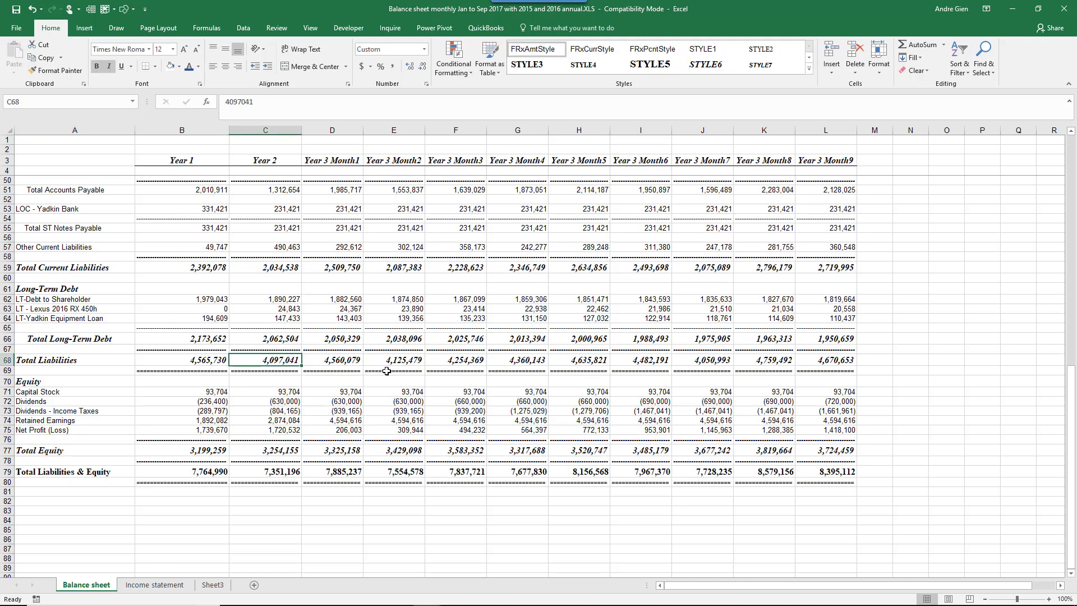
pyautogui.click(208, 360)
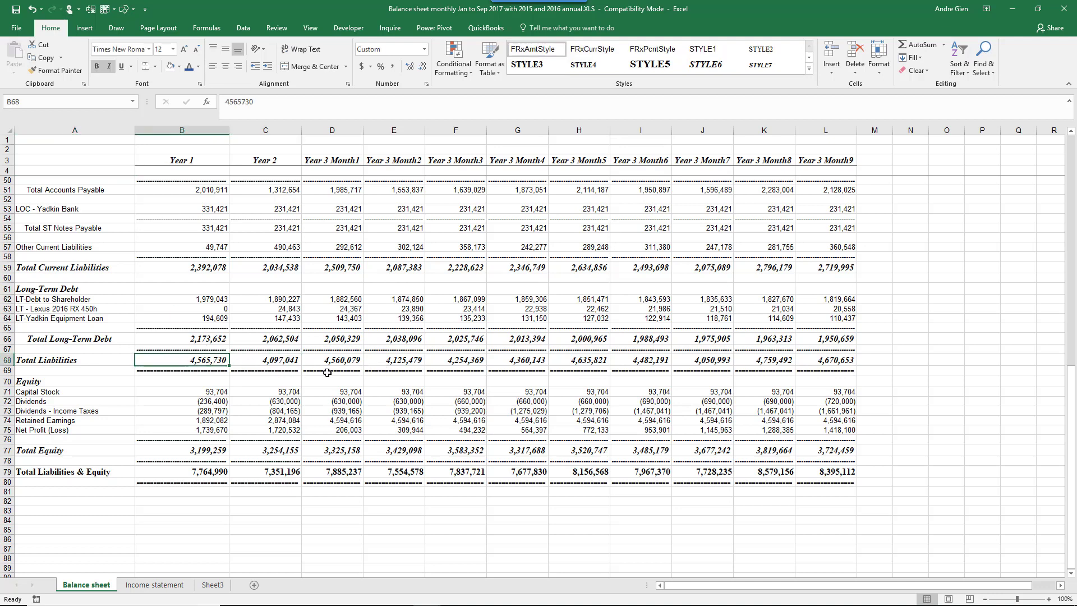
pyautogui.hotkey('alt', 'Tab')
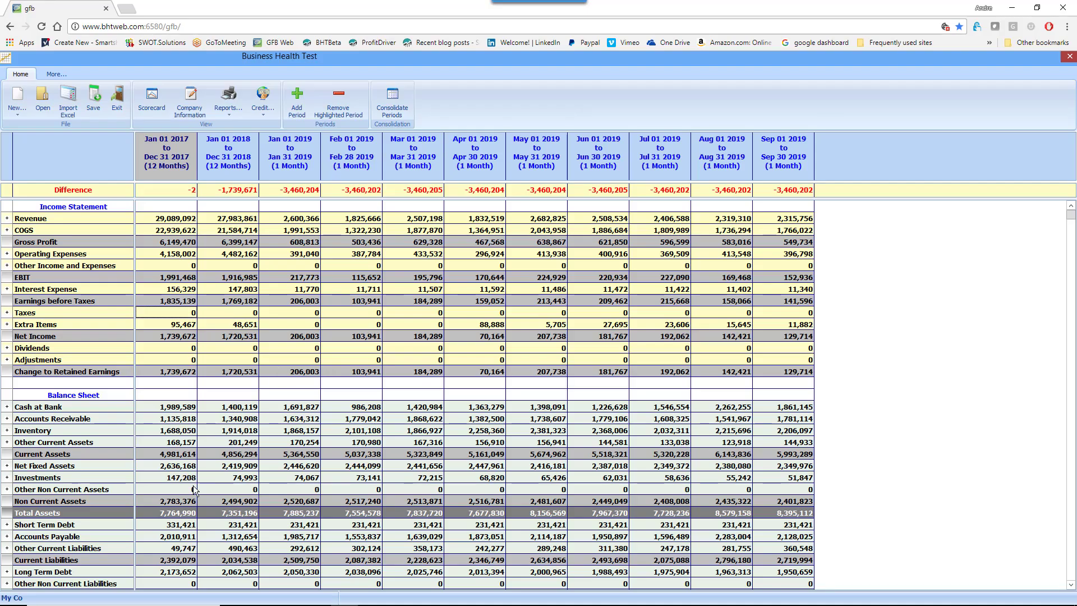
# Step: Compare the Total Liabilities row with the Excel balance sheet for the first year, second year and Year 3 Month 9, and return to Business Health Test
pyautogui.scroll(-4, 187, 512)
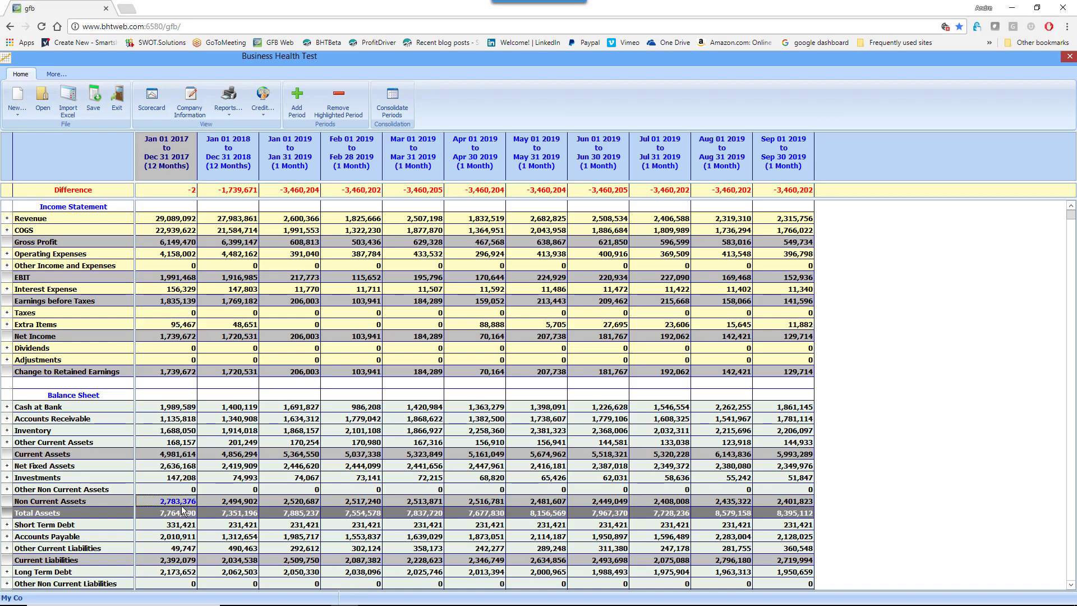
pyautogui.scroll(-3, 181, 512)
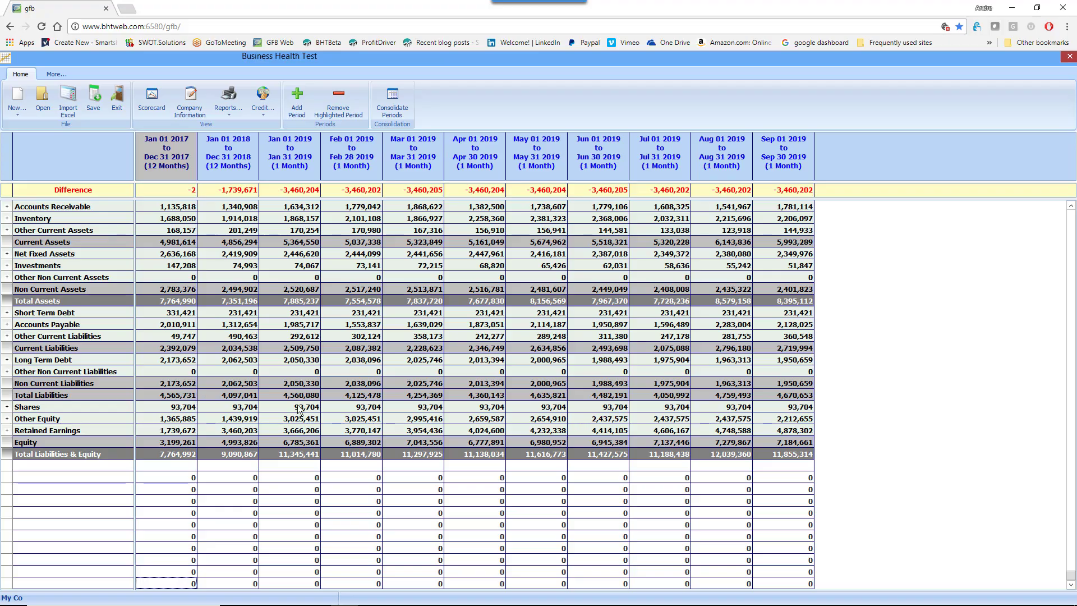
pyautogui.hotkey('alt', 'Tab')
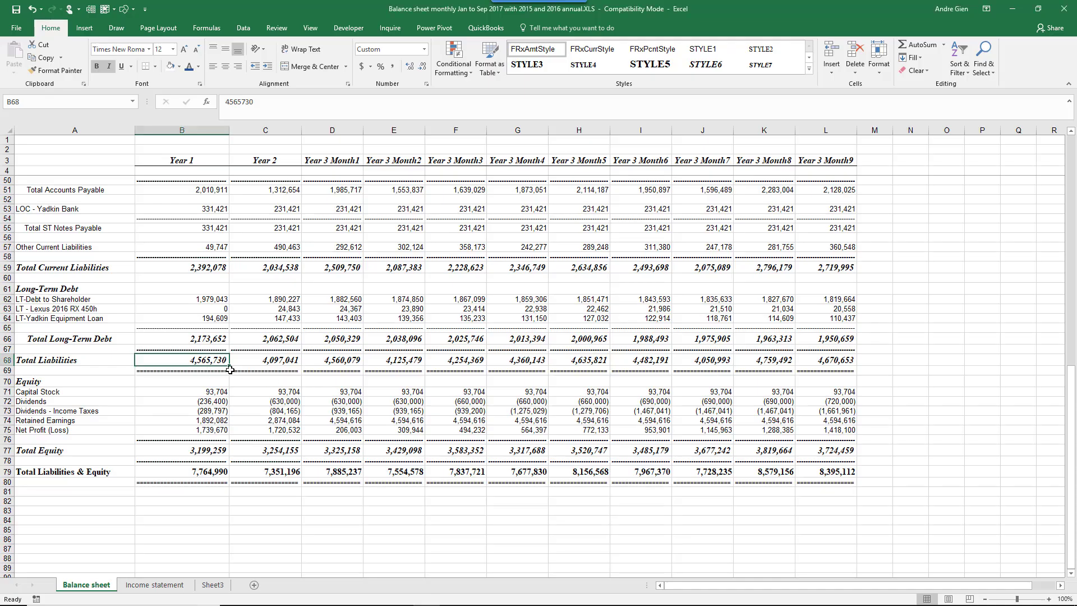
pyautogui.hotkey('alt', 'Tab')
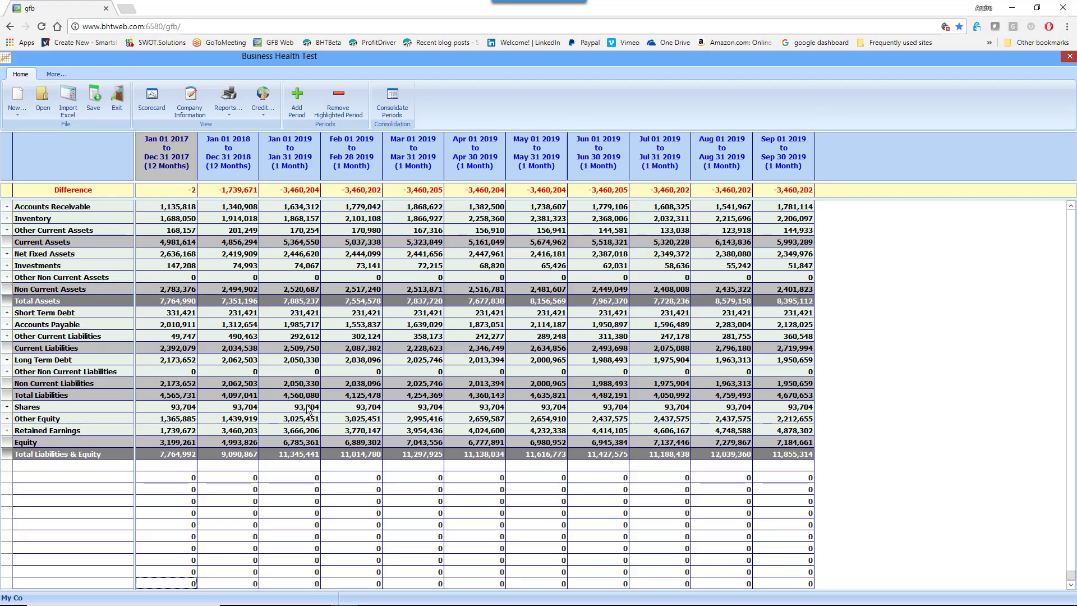
pyautogui.hotkey('alt', 'Tab')
pyautogui.click(287, 363)
pyautogui.hotkey('alt', 'Tab')
pyautogui.click(781, 396)
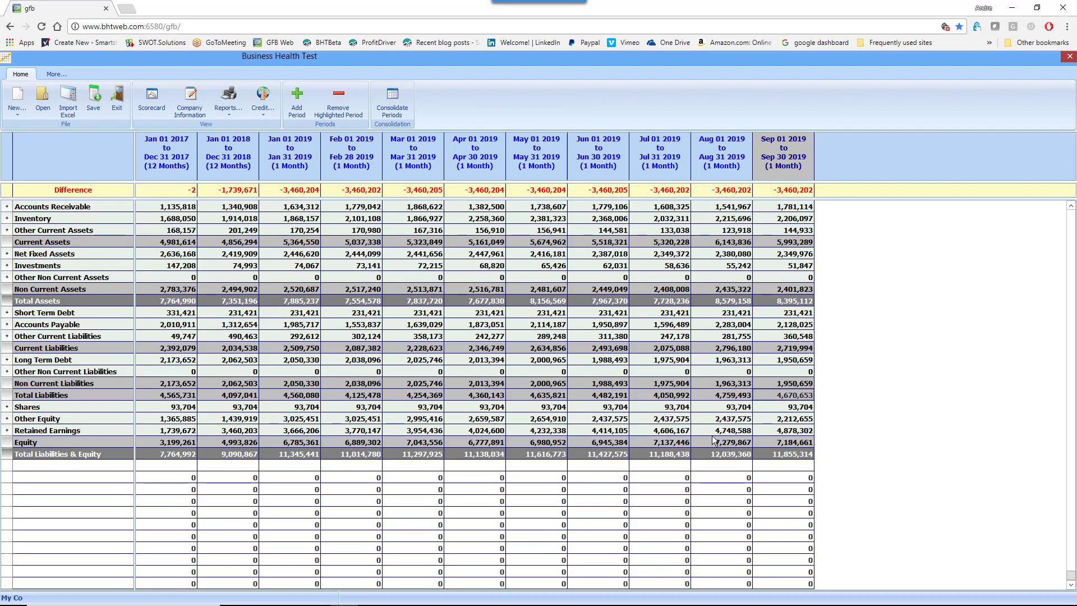
pyautogui.hotkey('alt', 'Tab')
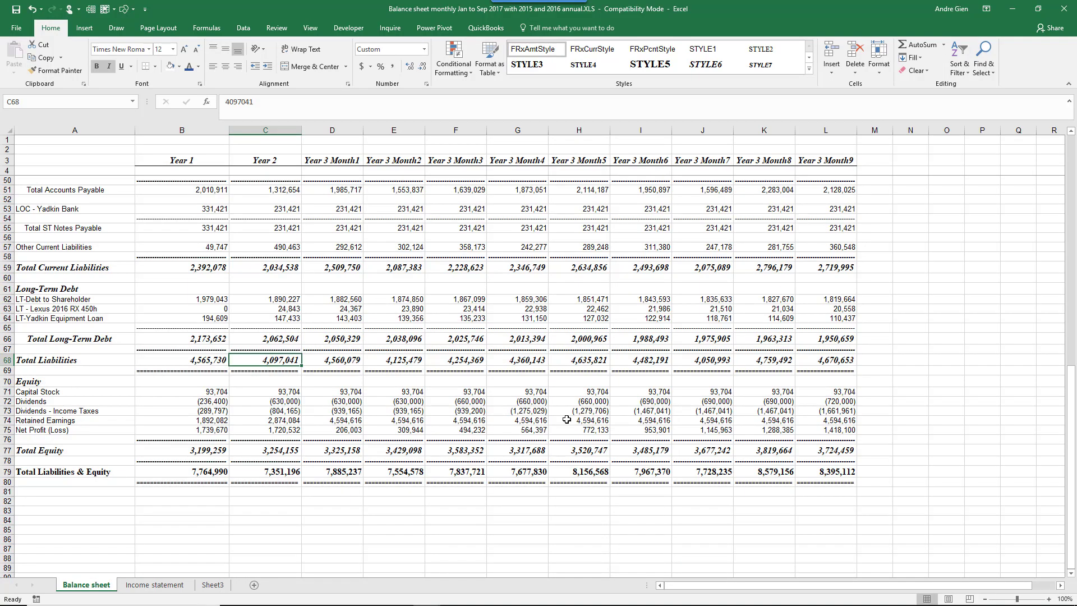
pyautogui.click(819, 370)
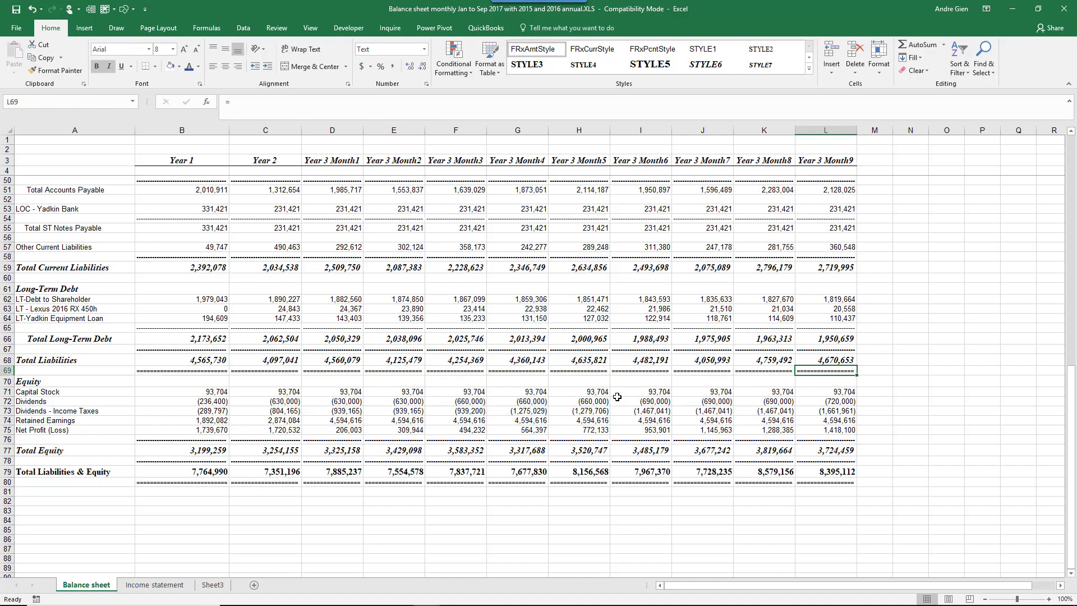
pyautogui.hotkey('alt', 'Tab')
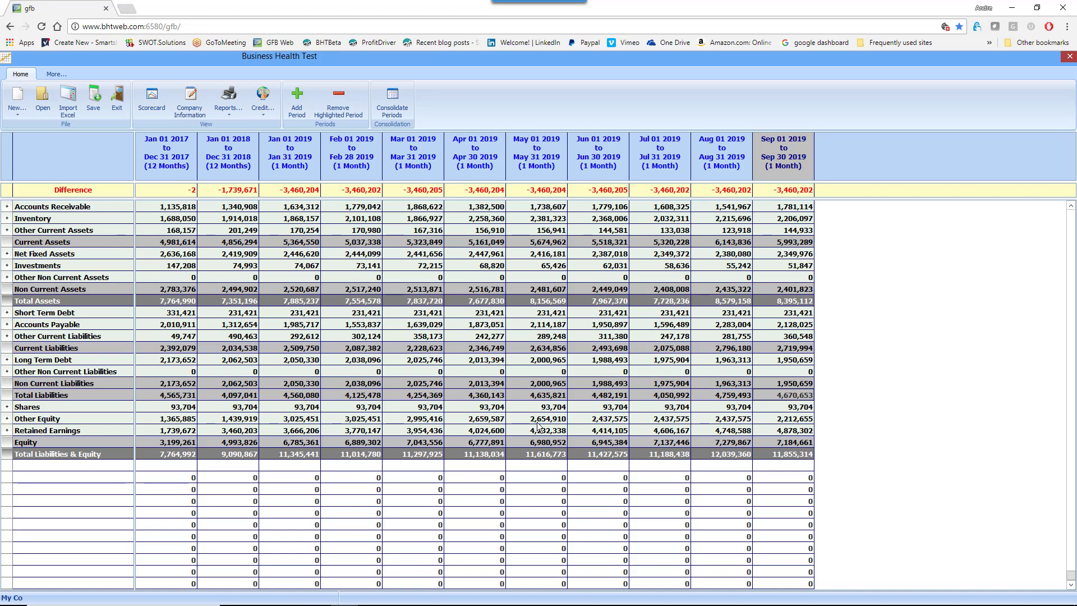
# Step: Set Other Equity for the Jan 01 2018 to Dec 31 2018 period to 1,365,885
pyautogui.click(220, 424)
pyautogui.write('1,')
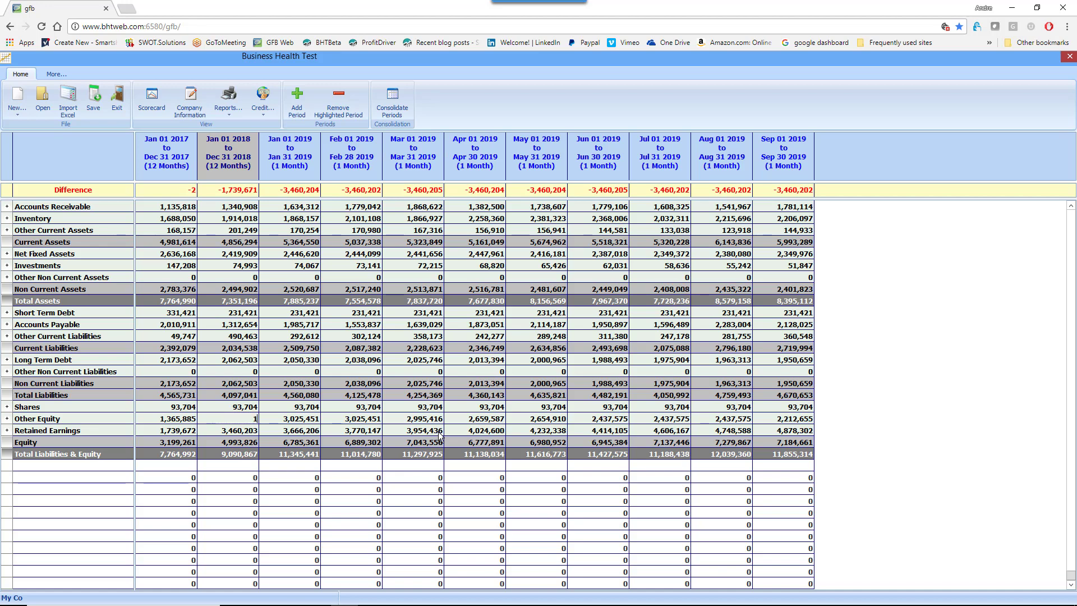
pyautogui.write('365,885')
pyautogui.press('Return')
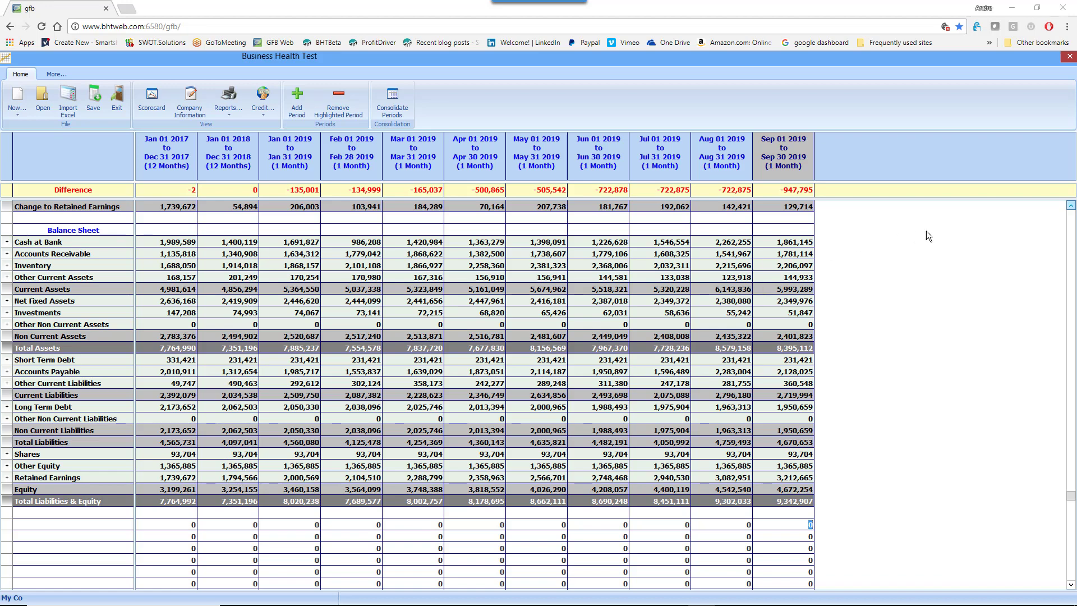
# Step: Examine the Dividends and Change to Retained Earnings rows for 2018, and switch to the Excel balance sheet
pyautogui.click(1071, 206)
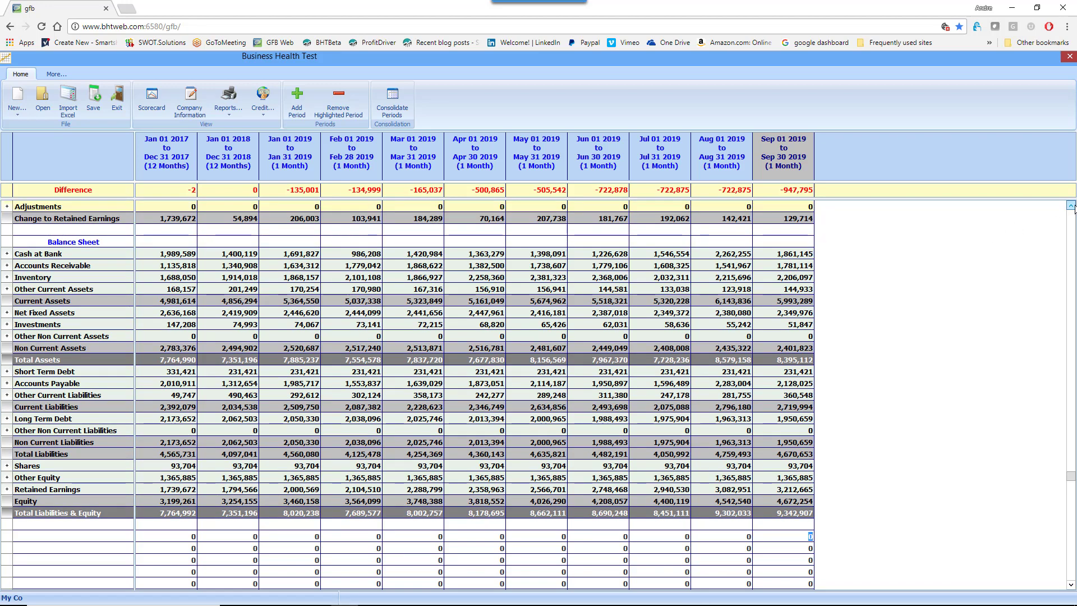
pyautogui.click(1073, 206)
pyautogui.click(1074, 207)
pyautogui.click(1074, 206)
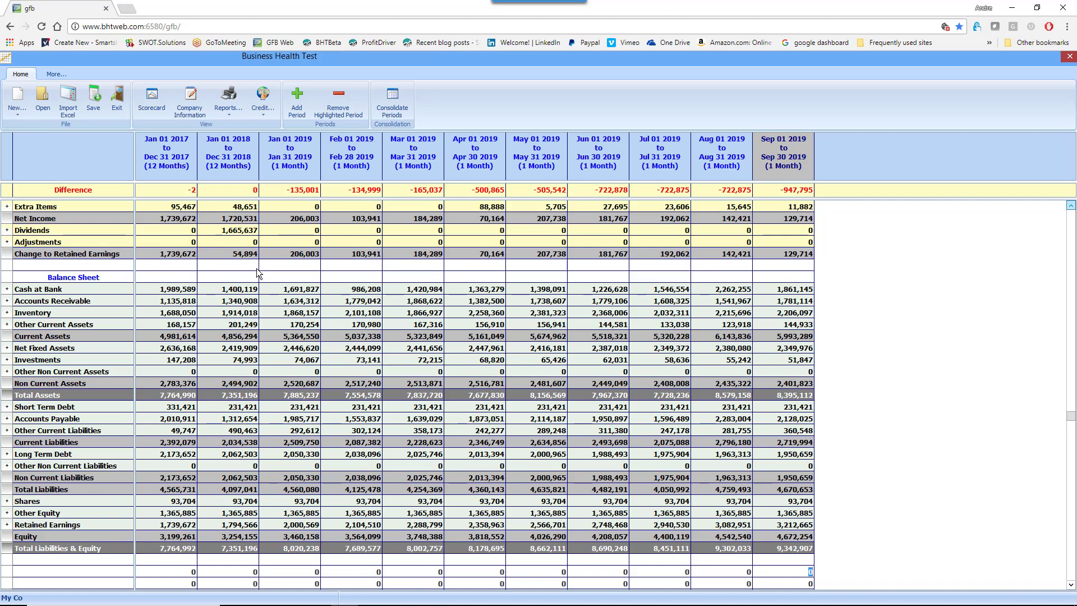
pyautogui.hotkey('alt', 'Tab')
pyautogui.hotkey('alt', 'Tab')
pyautogui.hotkey('alt', 'Tab')
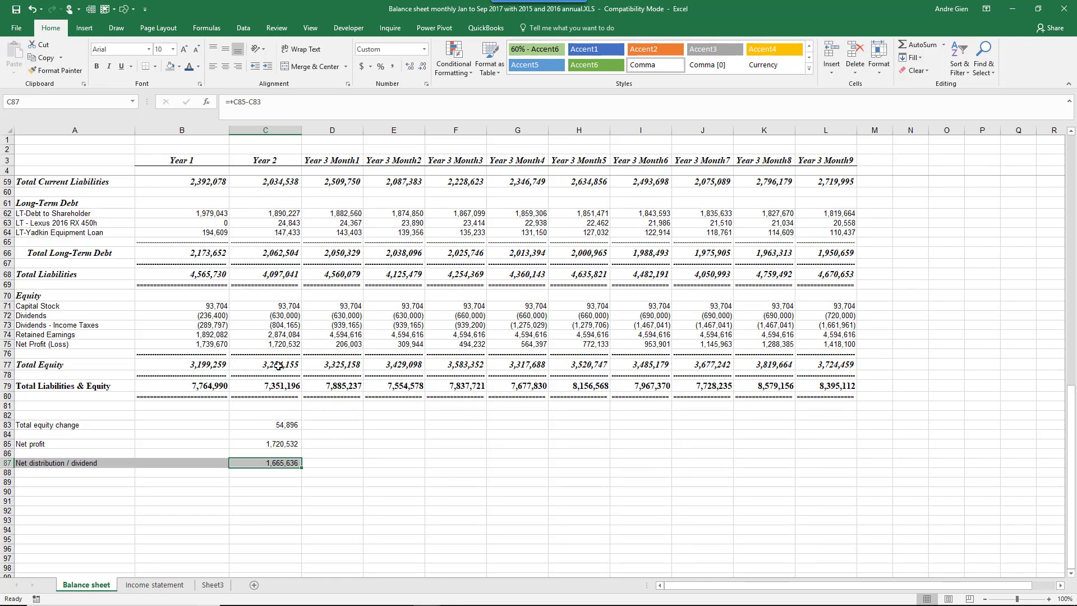
# Step: Examine the Year 2 total equity change, net profit and net distribution formulas, including the net income source on the Income statement sheet
pyautogui.click(285, 425)
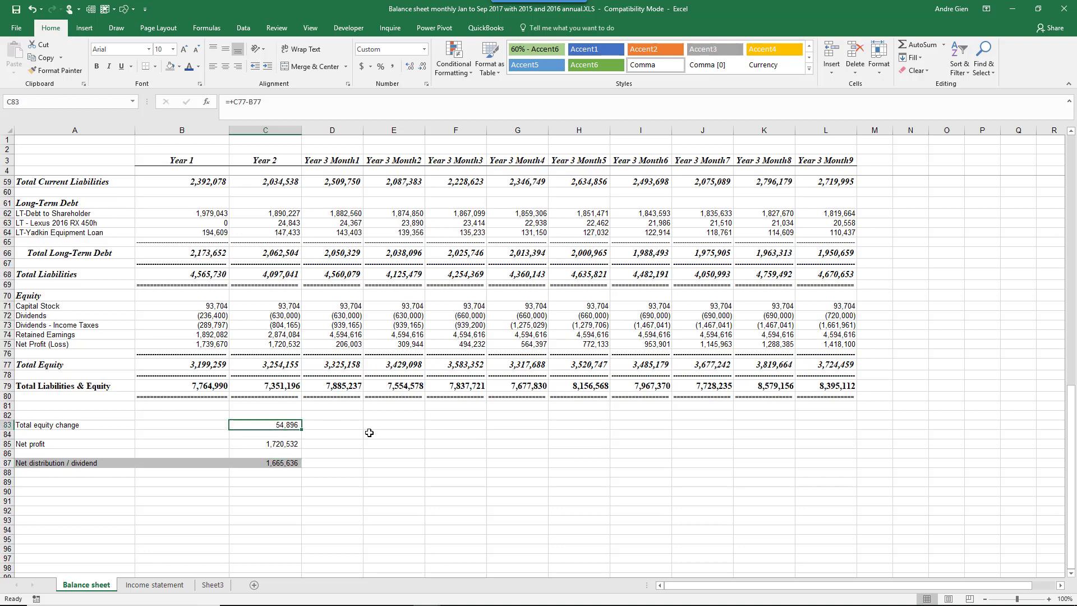
pyautogui.click(283, 443)
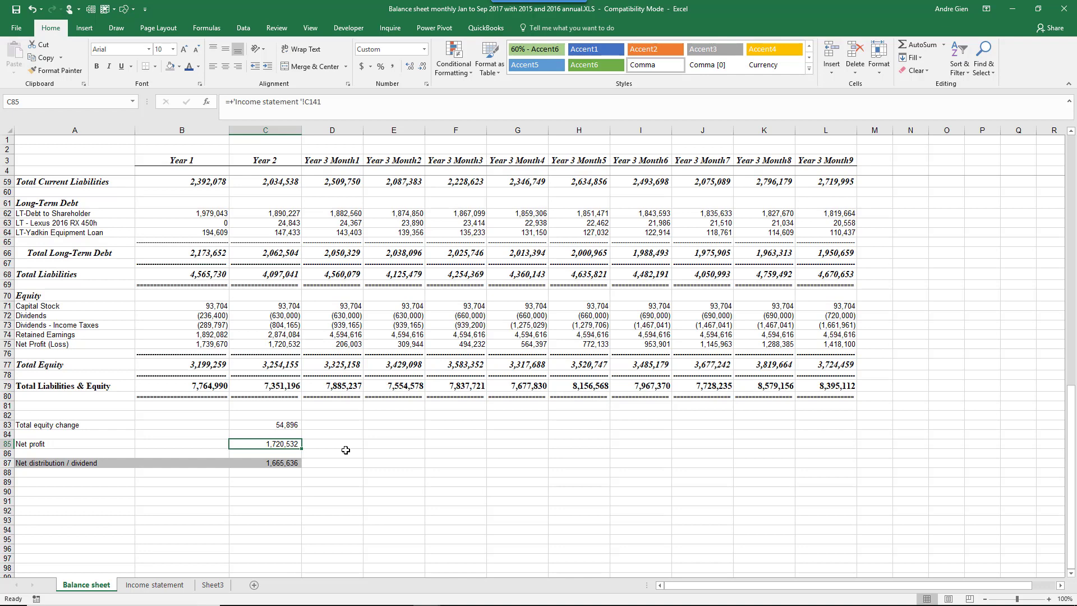
pyautogui.click(142, 586)
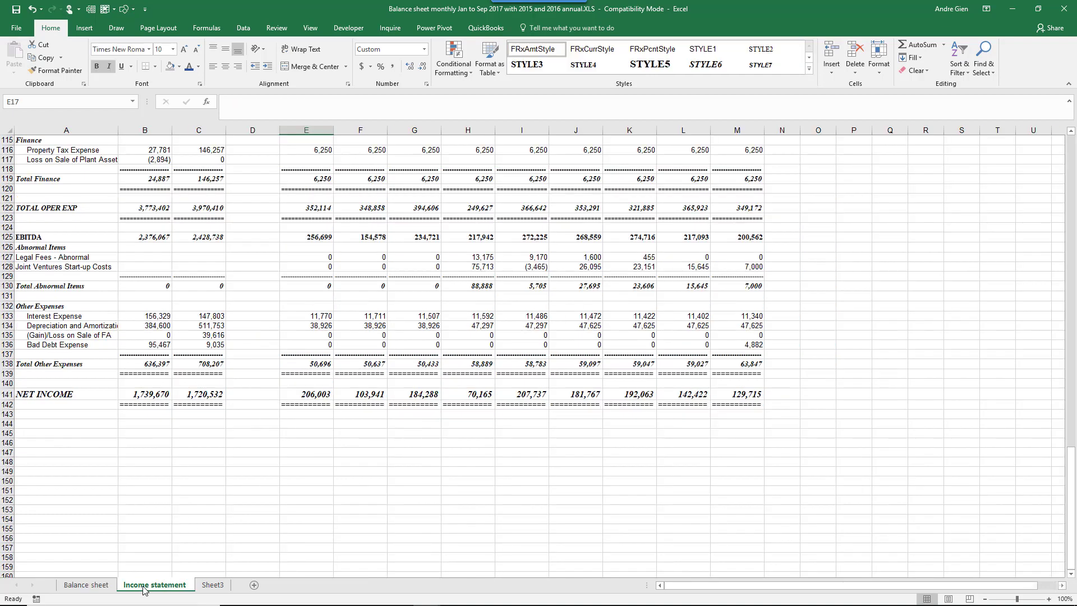
pyautogui.click(209, 394)
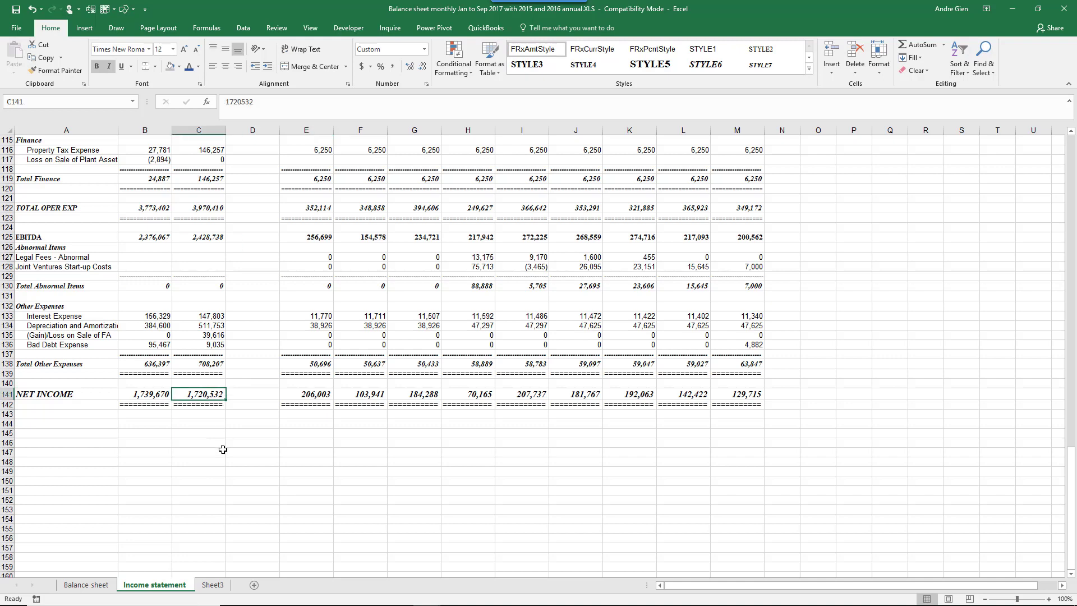
pyautogui.click(87, 585)
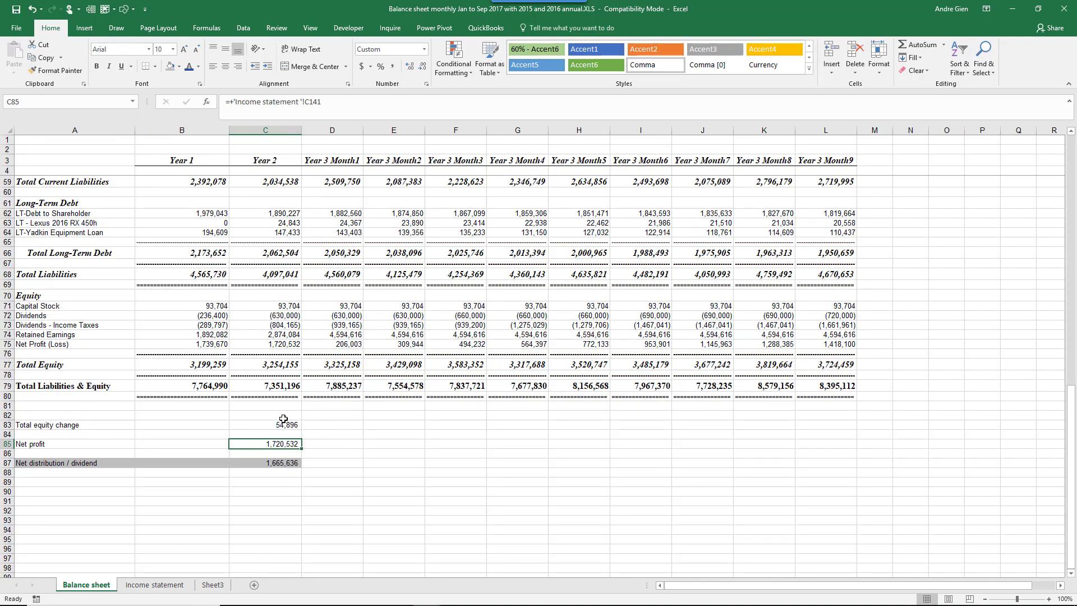
pyautogui.click(273, 463)
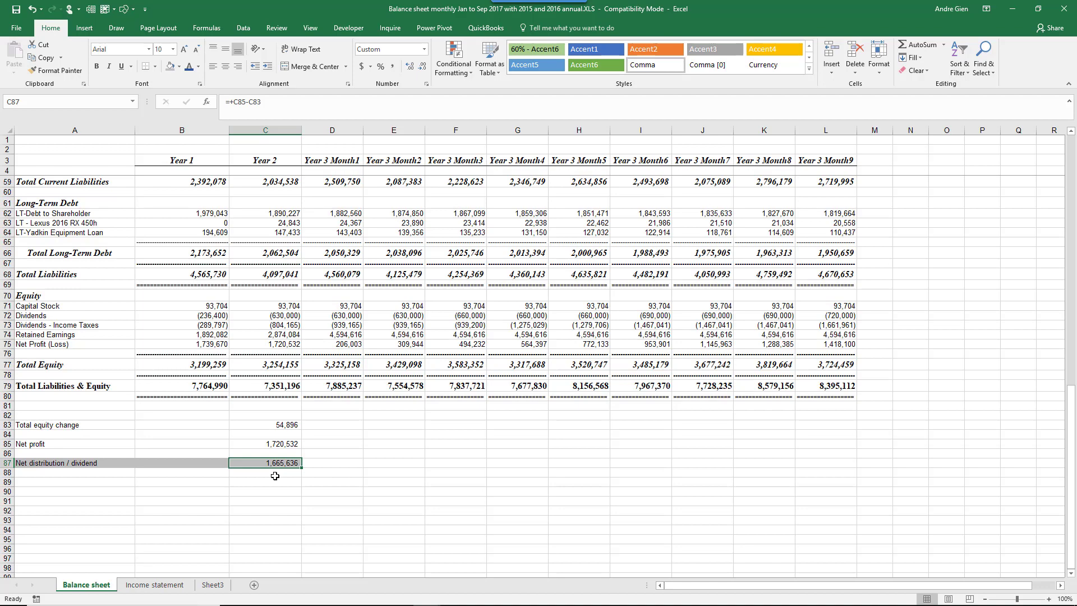
# Step: Compare the 2018 Equity figure in Business Health Test with Year 2 Total Equity in Excel, and return to Business Health Test
pyautogui.hotkey('alt', 'Tab')
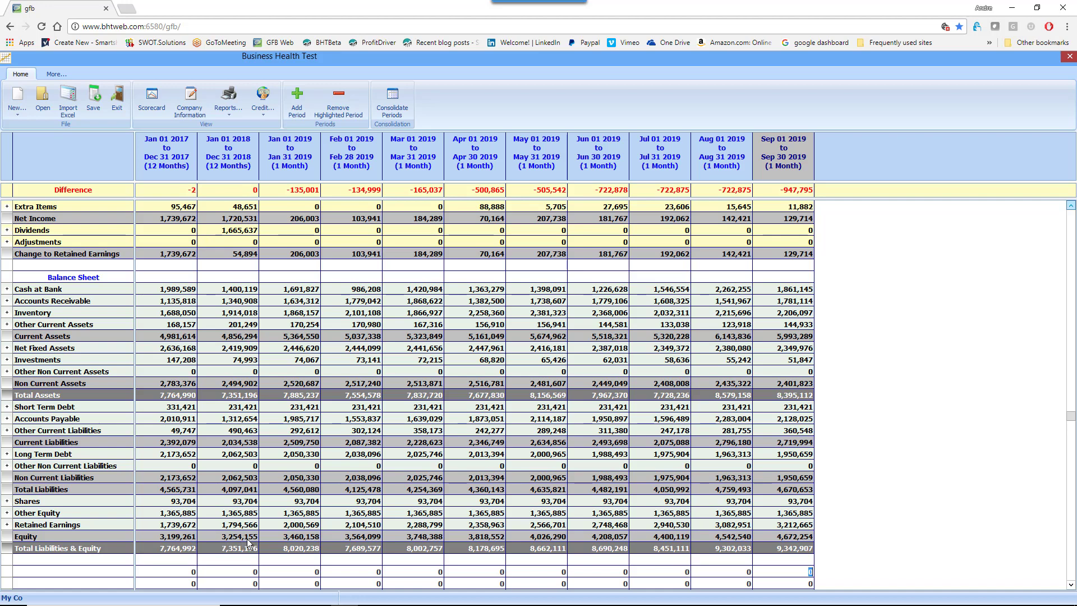
pyautogui.hotkey('alt', 'Tab')
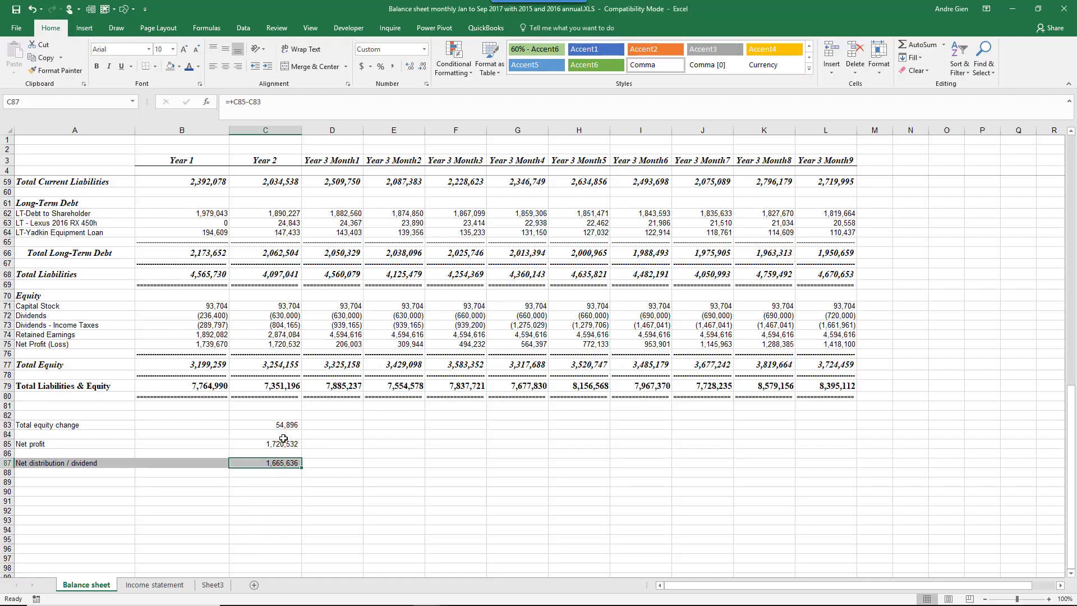
pyautogui.click(284, 366)
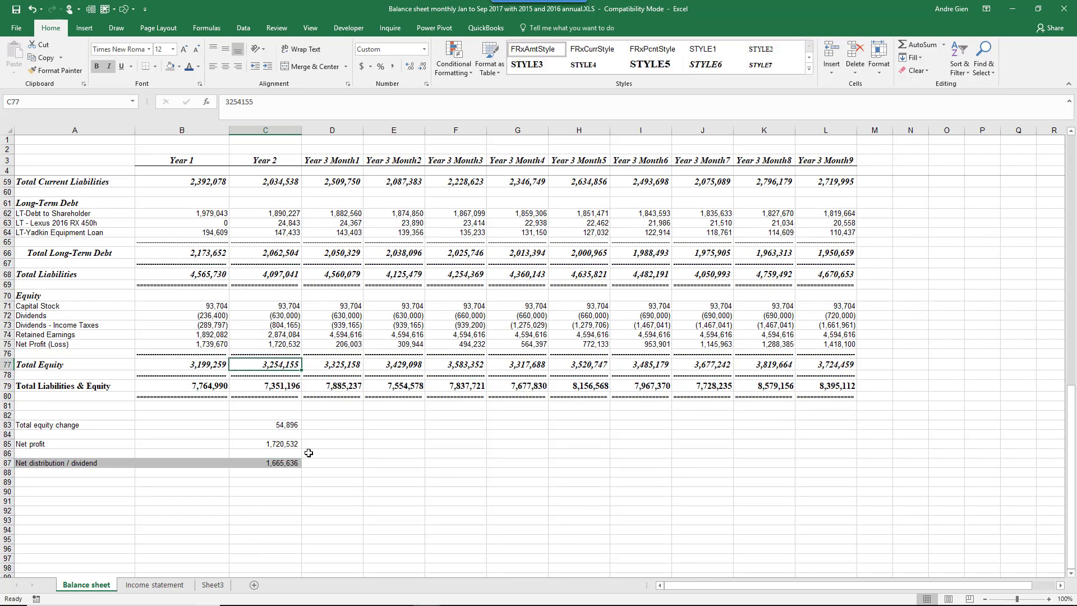
pyautogui.hotkey('alt', 'Tab')
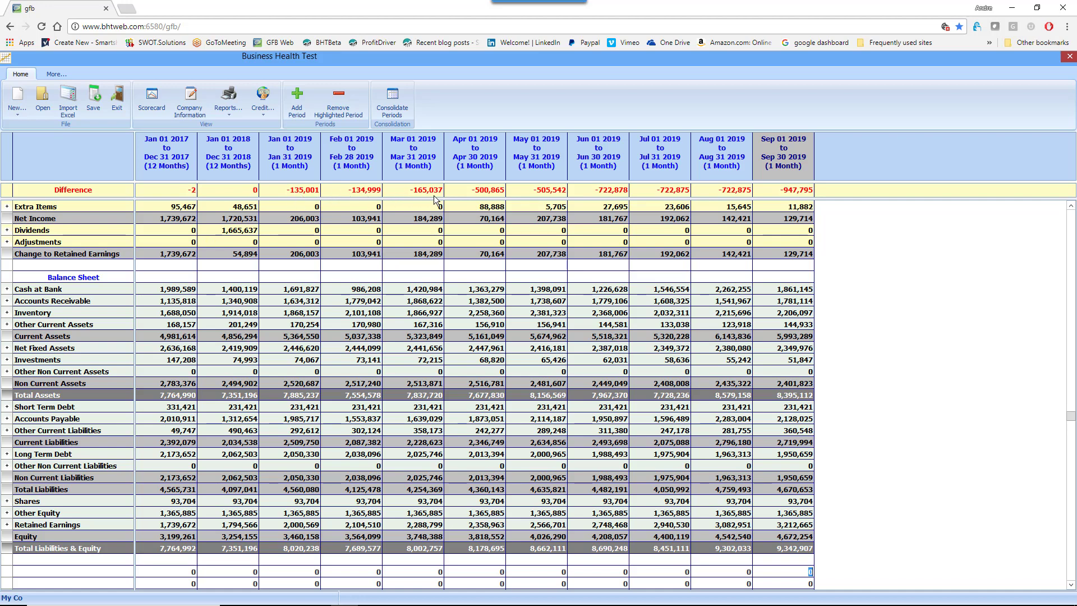
# Step: Set Dividends to 135,001 for January 2019 and 30,036 for March 2019, leaving February unchanged
pyautogui.click(288, 232)
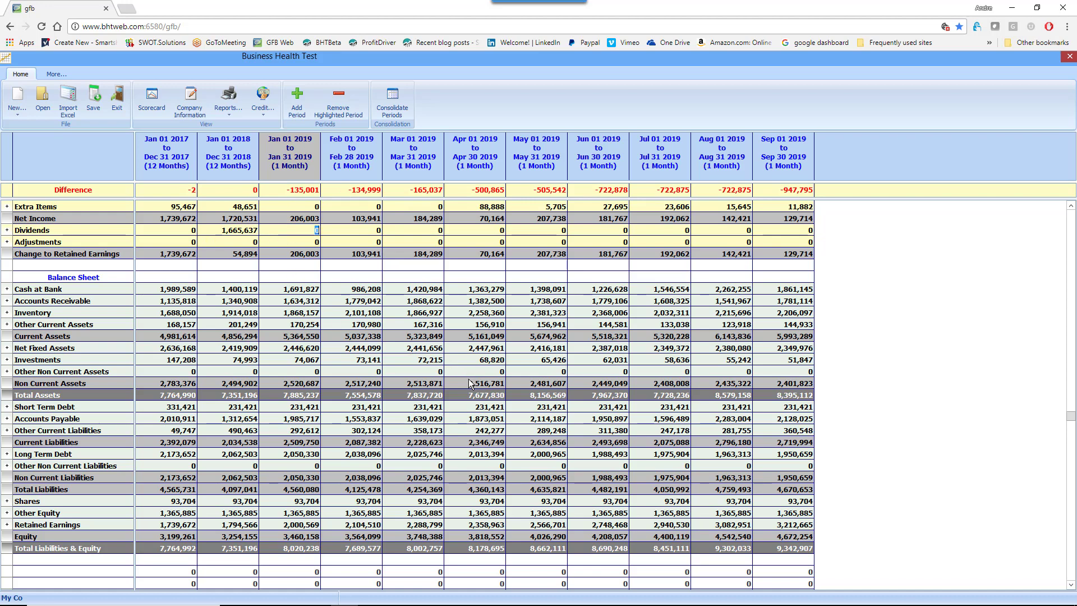
pyautogui.write('135,')
pyautogui.write('00')
pyautogui.write('1')
pyautogui.press('Tab')
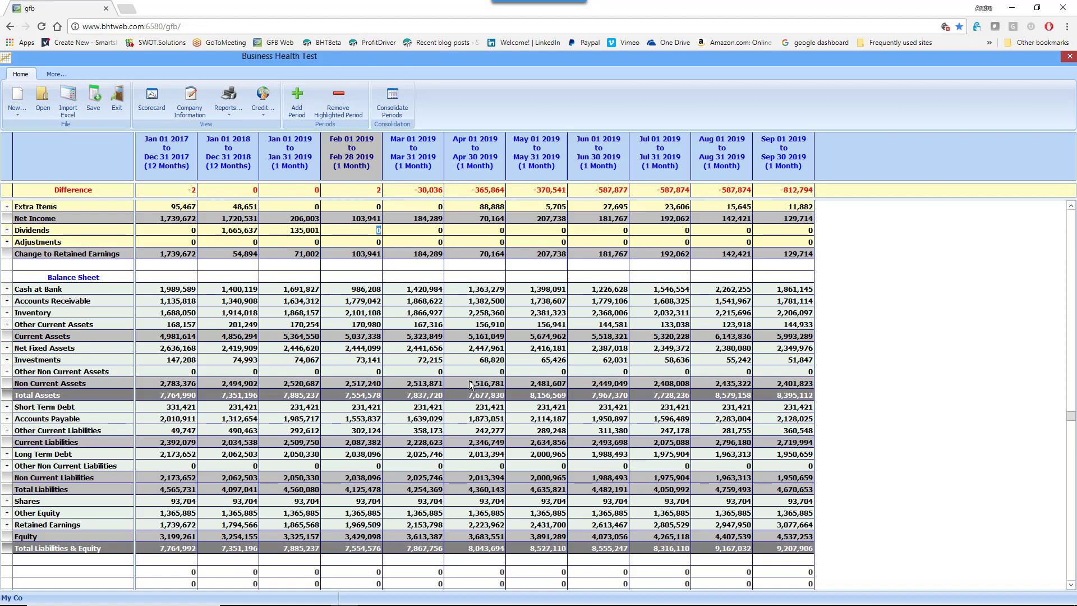
pyautogui.press('Tab')
pyautogui.press('Tab')
pyautogui.write('30')
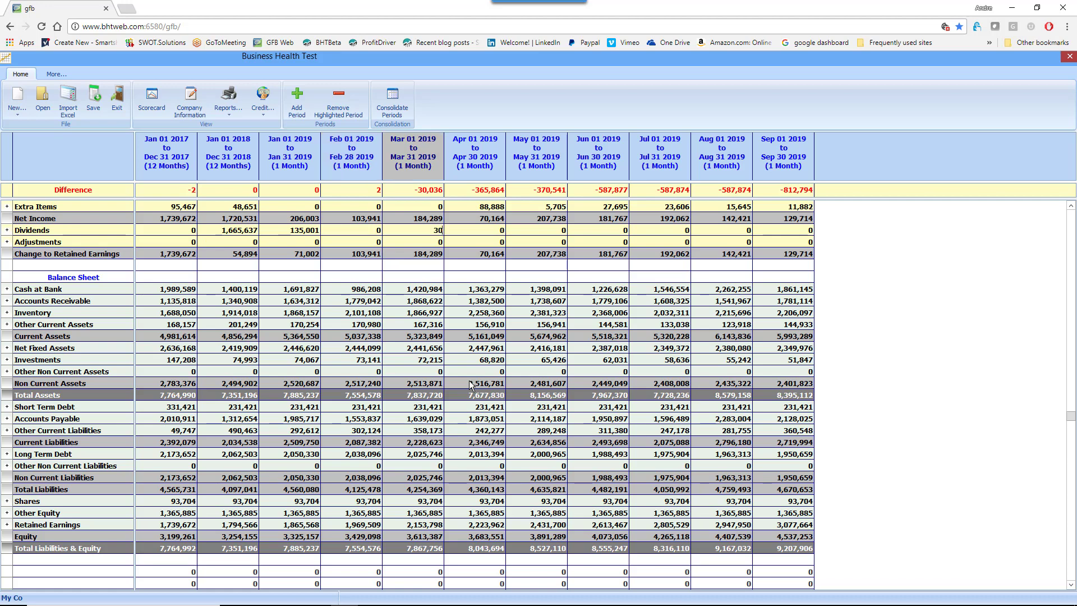
pyautogui.write('036')
pyautogui.press('Tab')
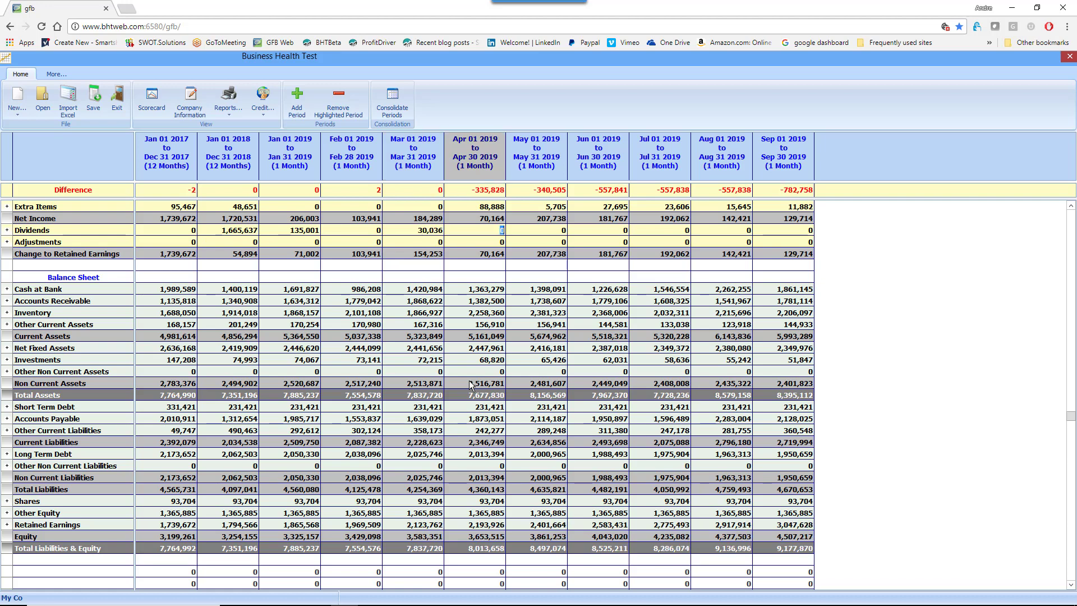
# Step: Set Dividends to 335,828 for April 2019 and 4,677 for May 2019
pyautogui.write('335,828')
pyautogui.press('Tab')
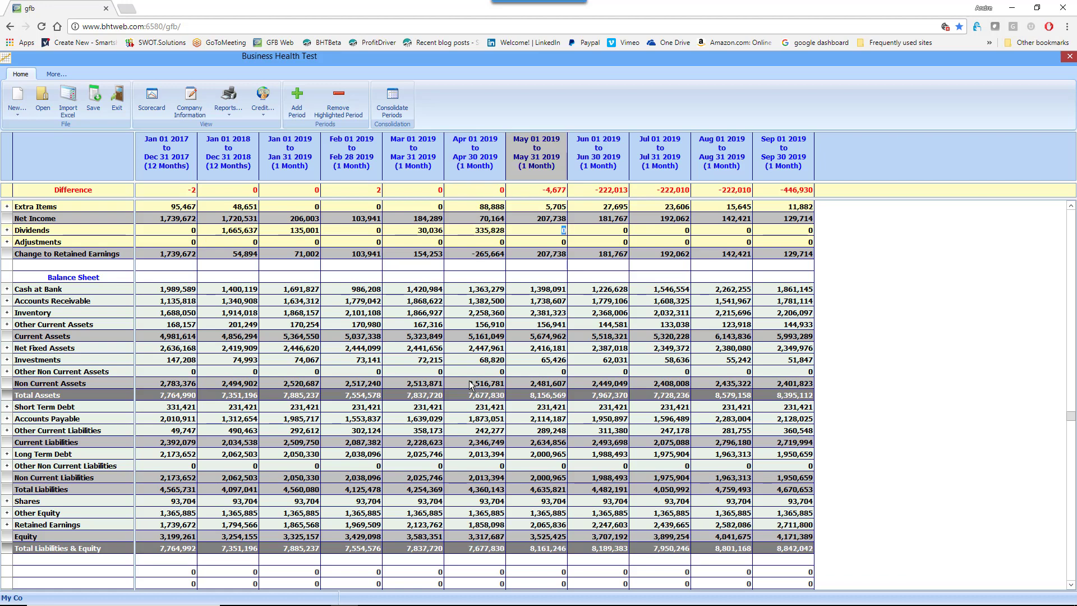
pyautogui.write('4677')
pyautogui.press('Tab')
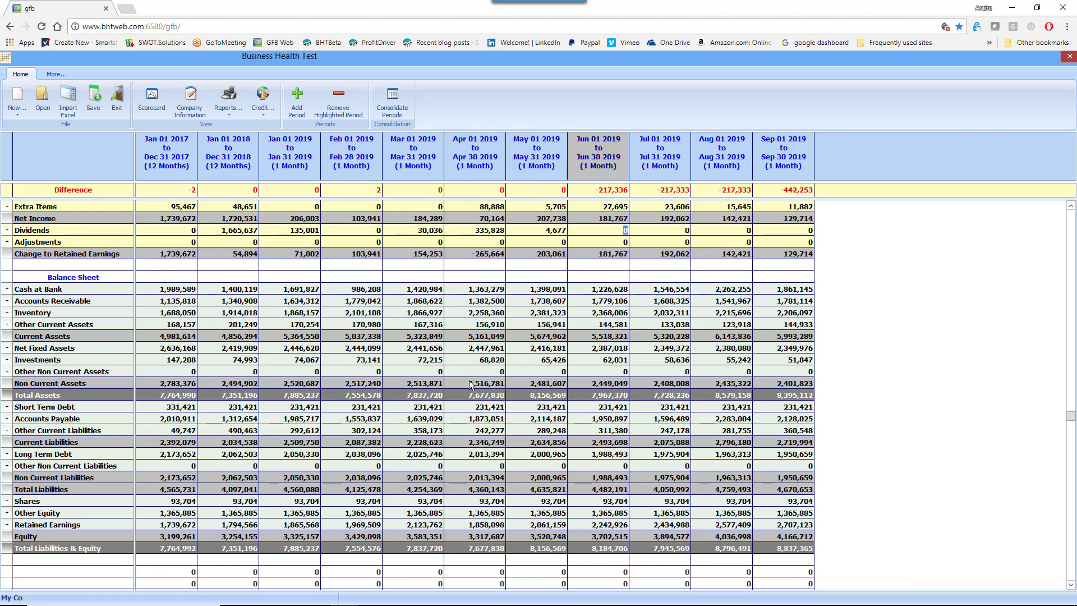
pyautogui.write('2,017,')
pyautogui.write('336')
pyautogui.press('Tab')
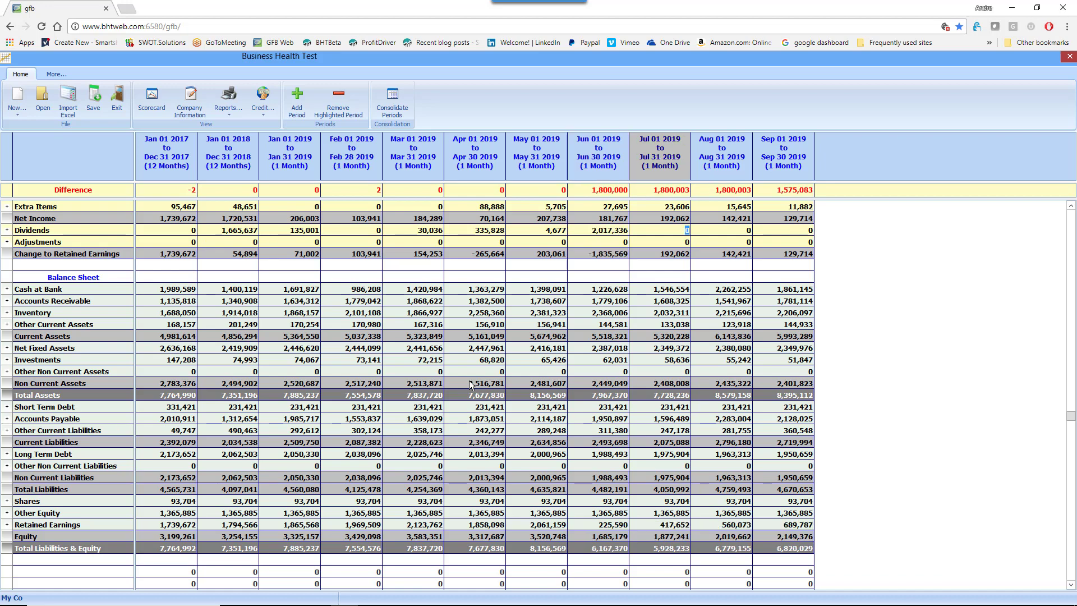
pyautogui.click(592, 232)
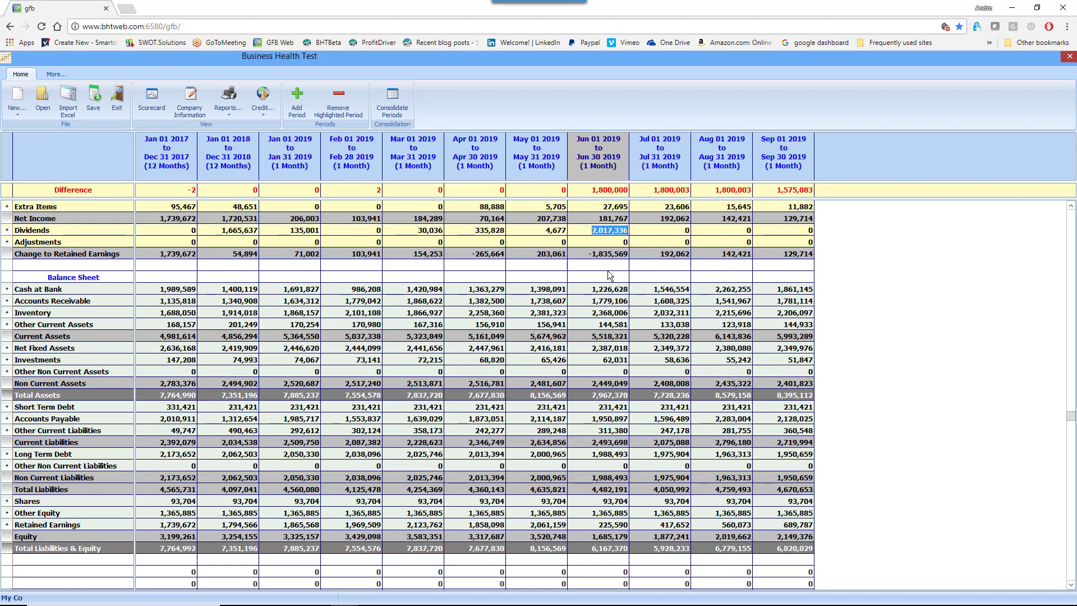
pyautogui.press('Delete')
pyautogui.press('Return')
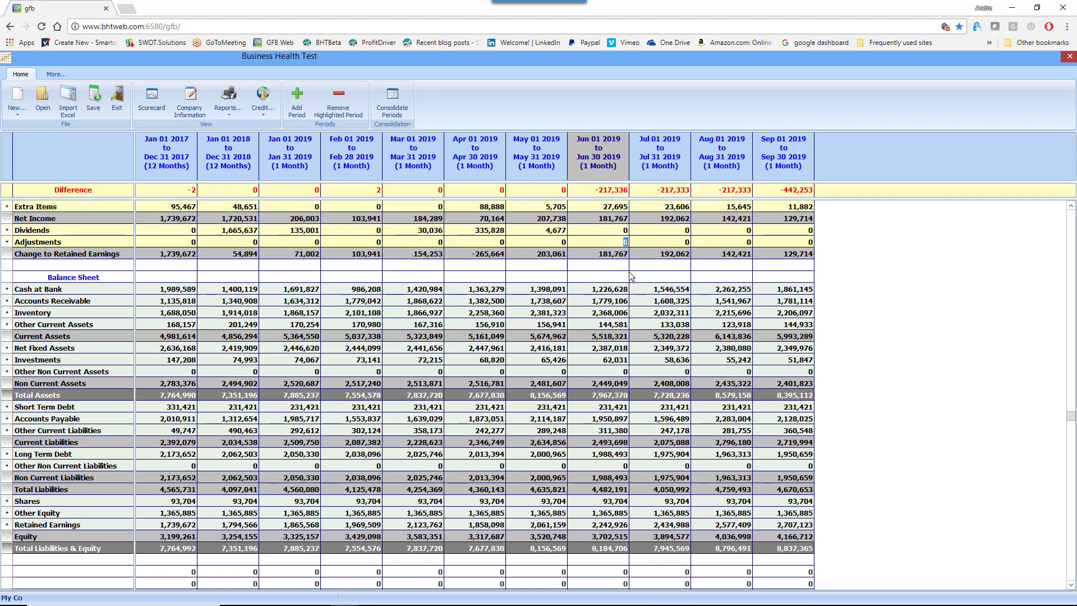
# Step: Set Dividends to 217,336 for June 2019 and 224,917 for September 2019
pyautogui.press('Up')
pyautogui.write('217336')
pyautogui.press('Tab')
pyautogui.press('Tab')
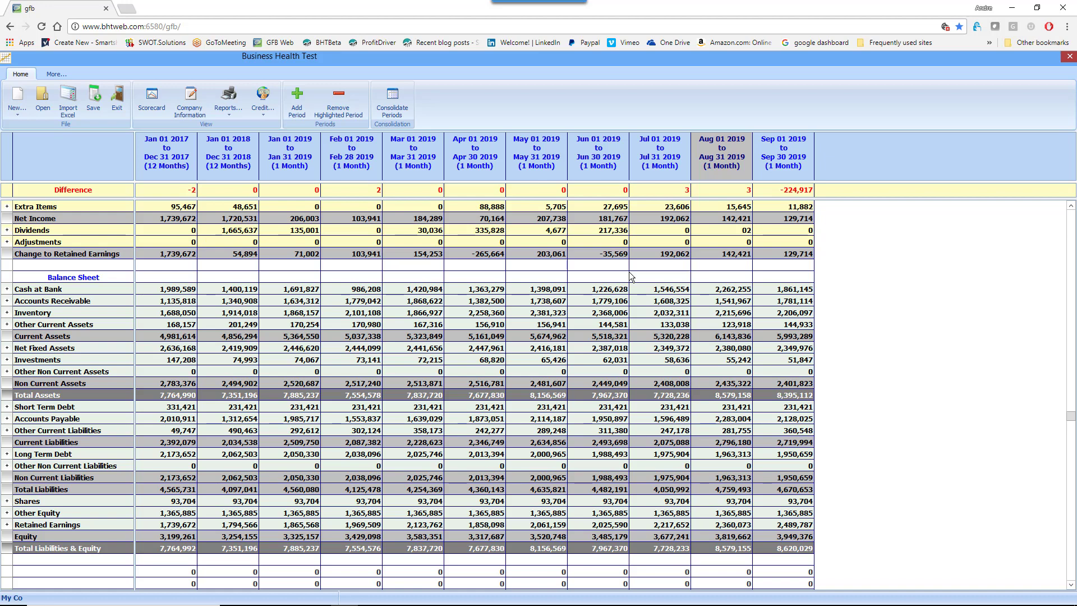
pyautogui.click(766, 236)
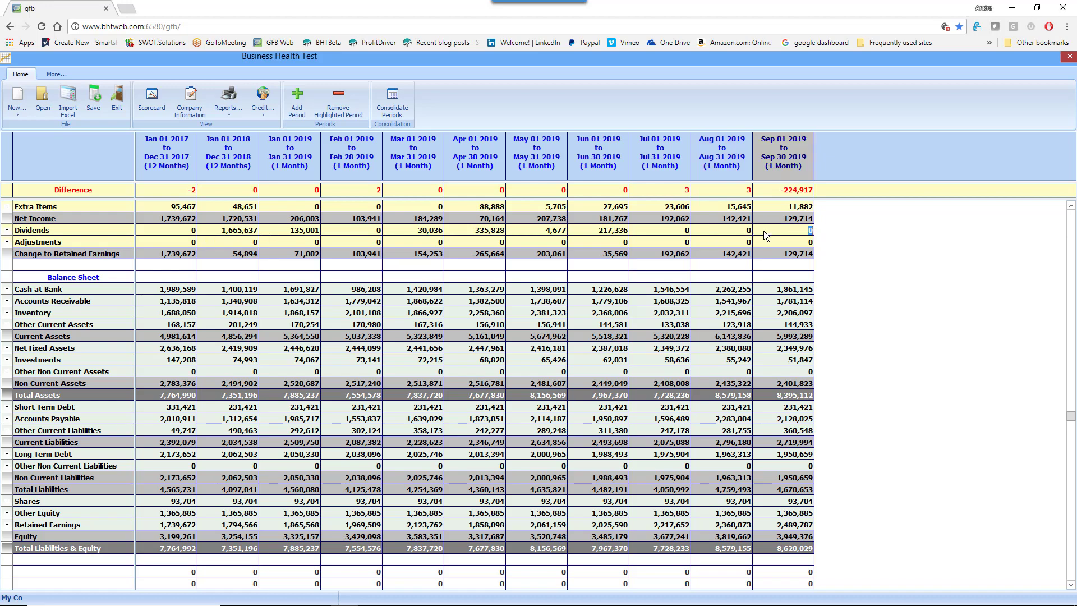
pyautogui.write('224,917')
pyautogui.press('Return')
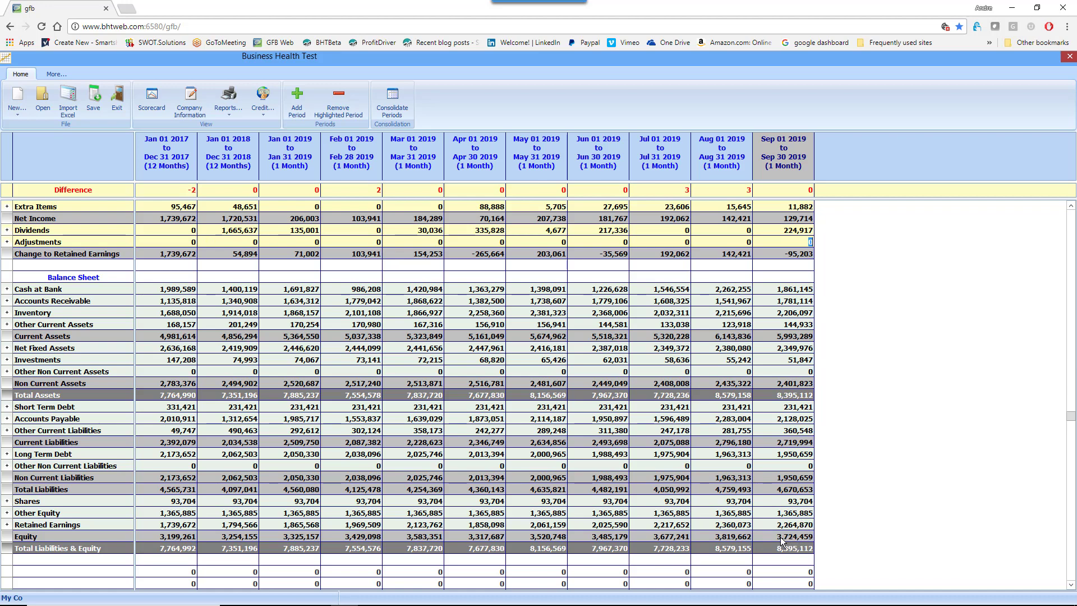
# Step: Check Year 3 Month 9 Total Equity in the Excel balance sheet against the September 2019 Equity figure, and return to Business Health Test
pyautogui.hotkey('alt', 'Tab')
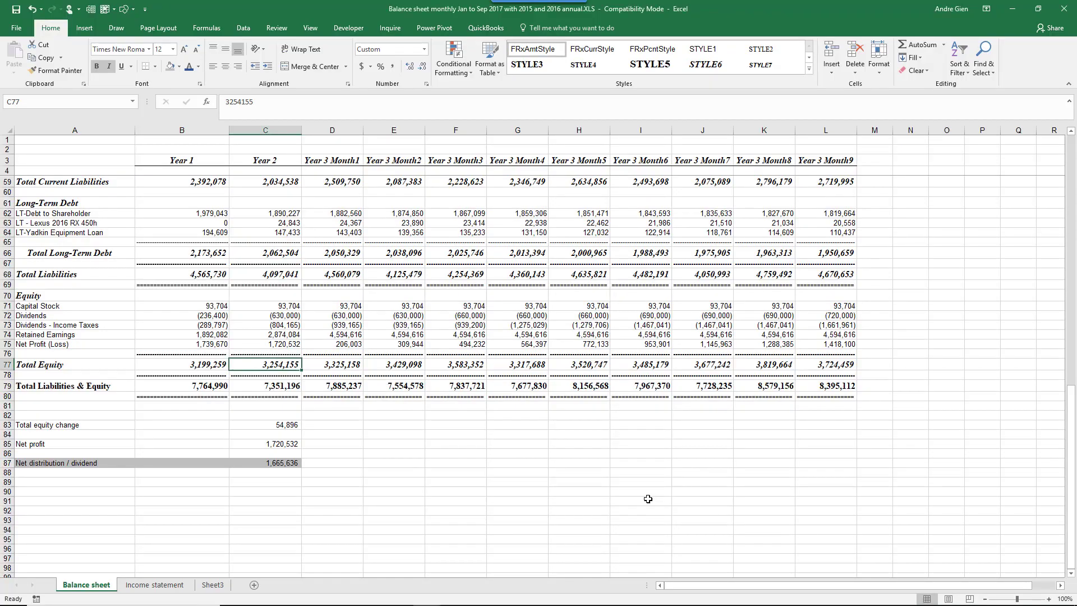
pyautogui.click(815, 366)
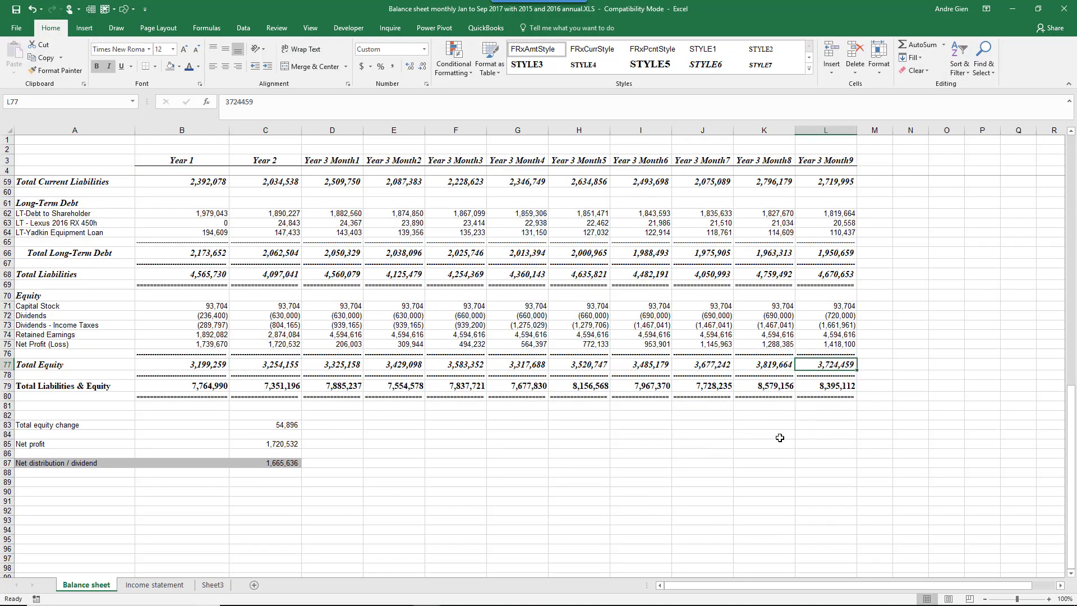
pyautogui.hotkey('alt', 'Tab')
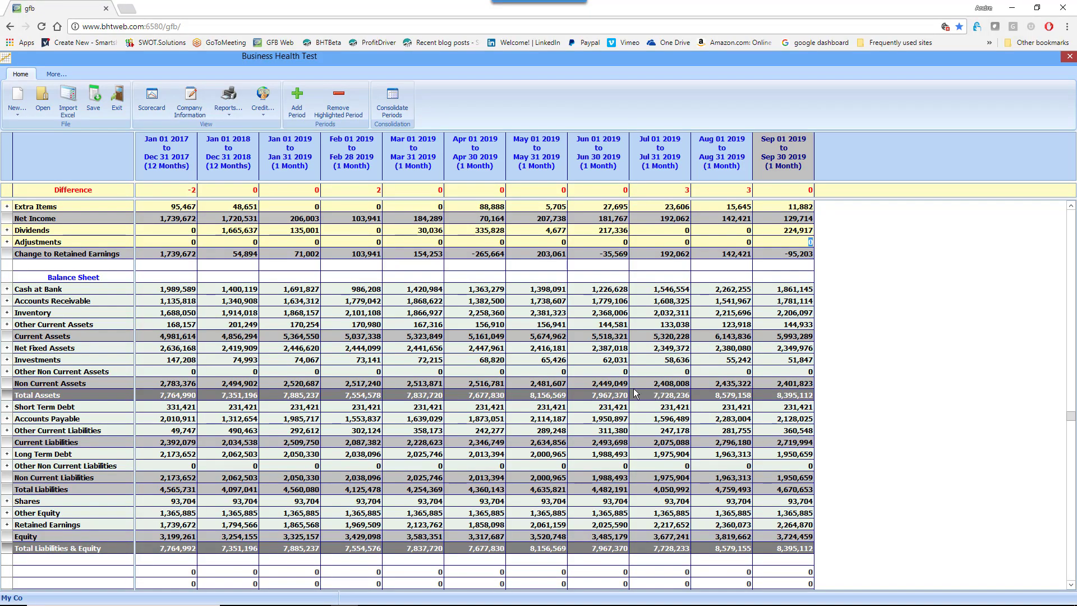